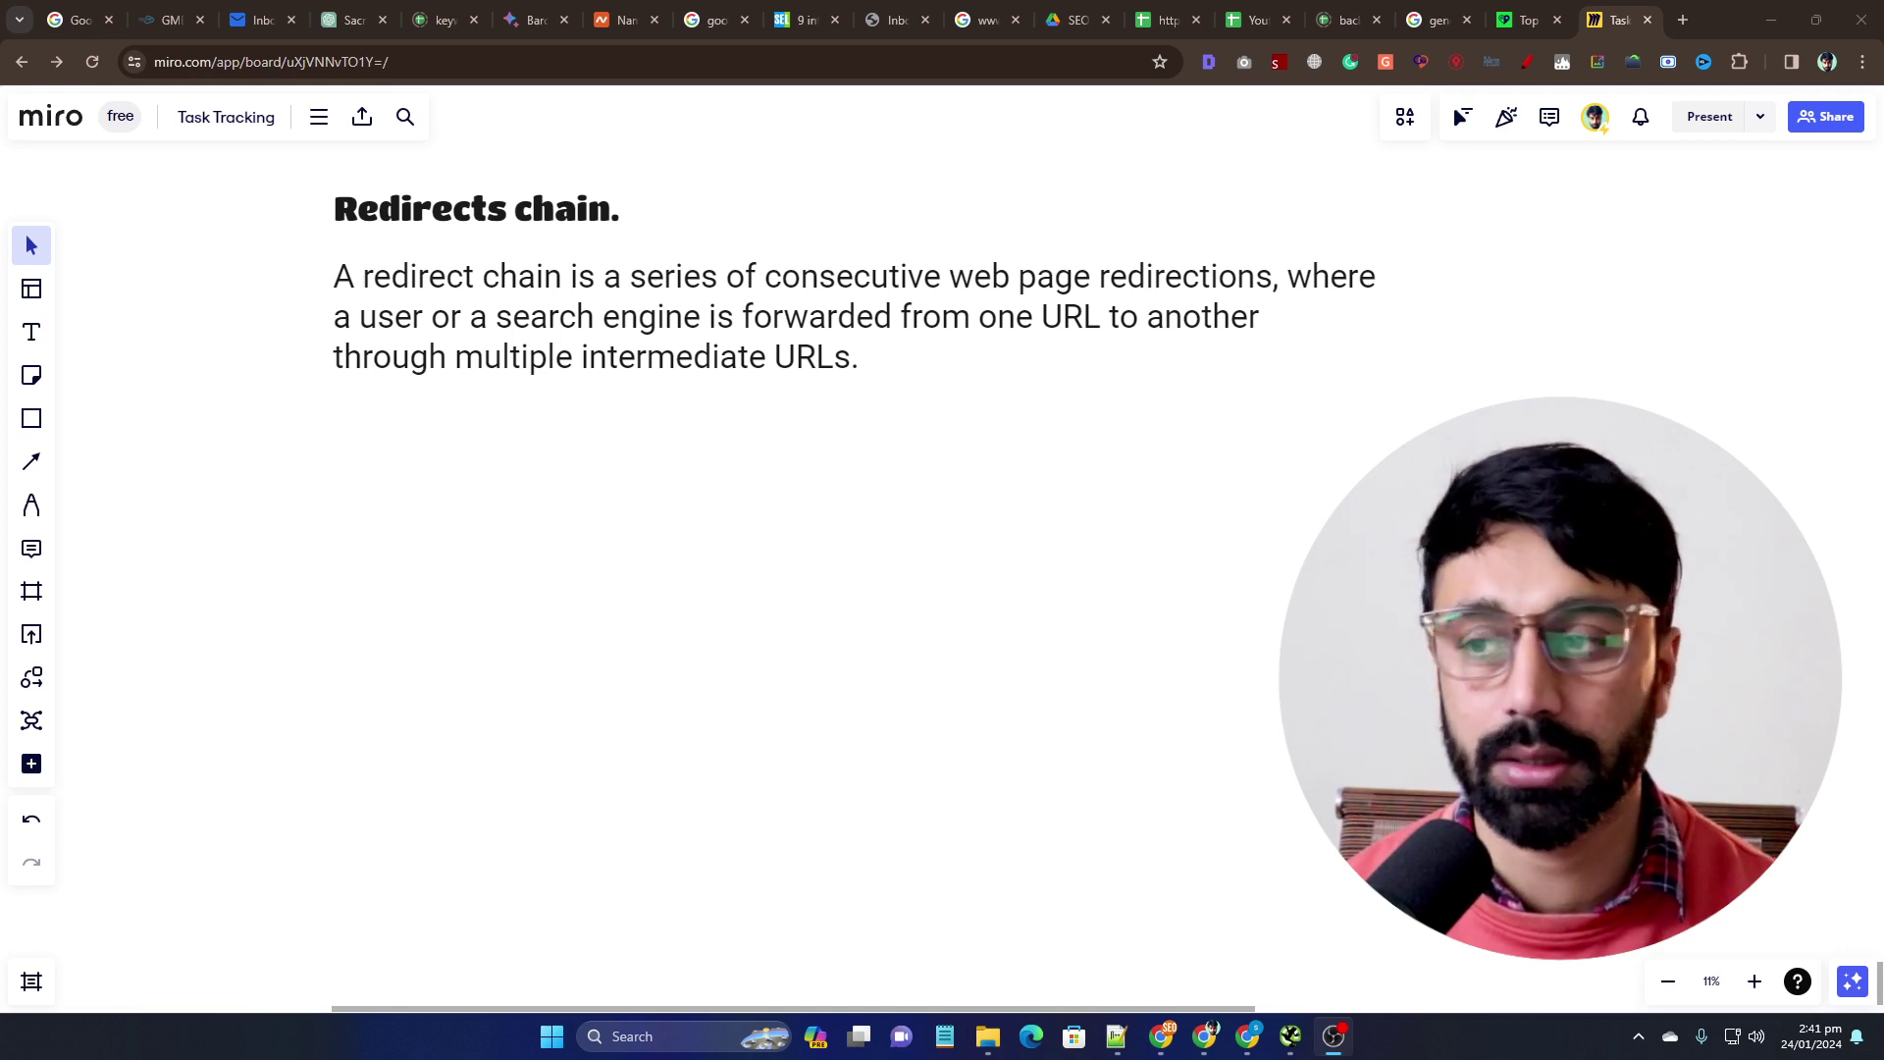
Draw a rectangle below the redirect chain definition and type 301 in it
key(alt+Tab)
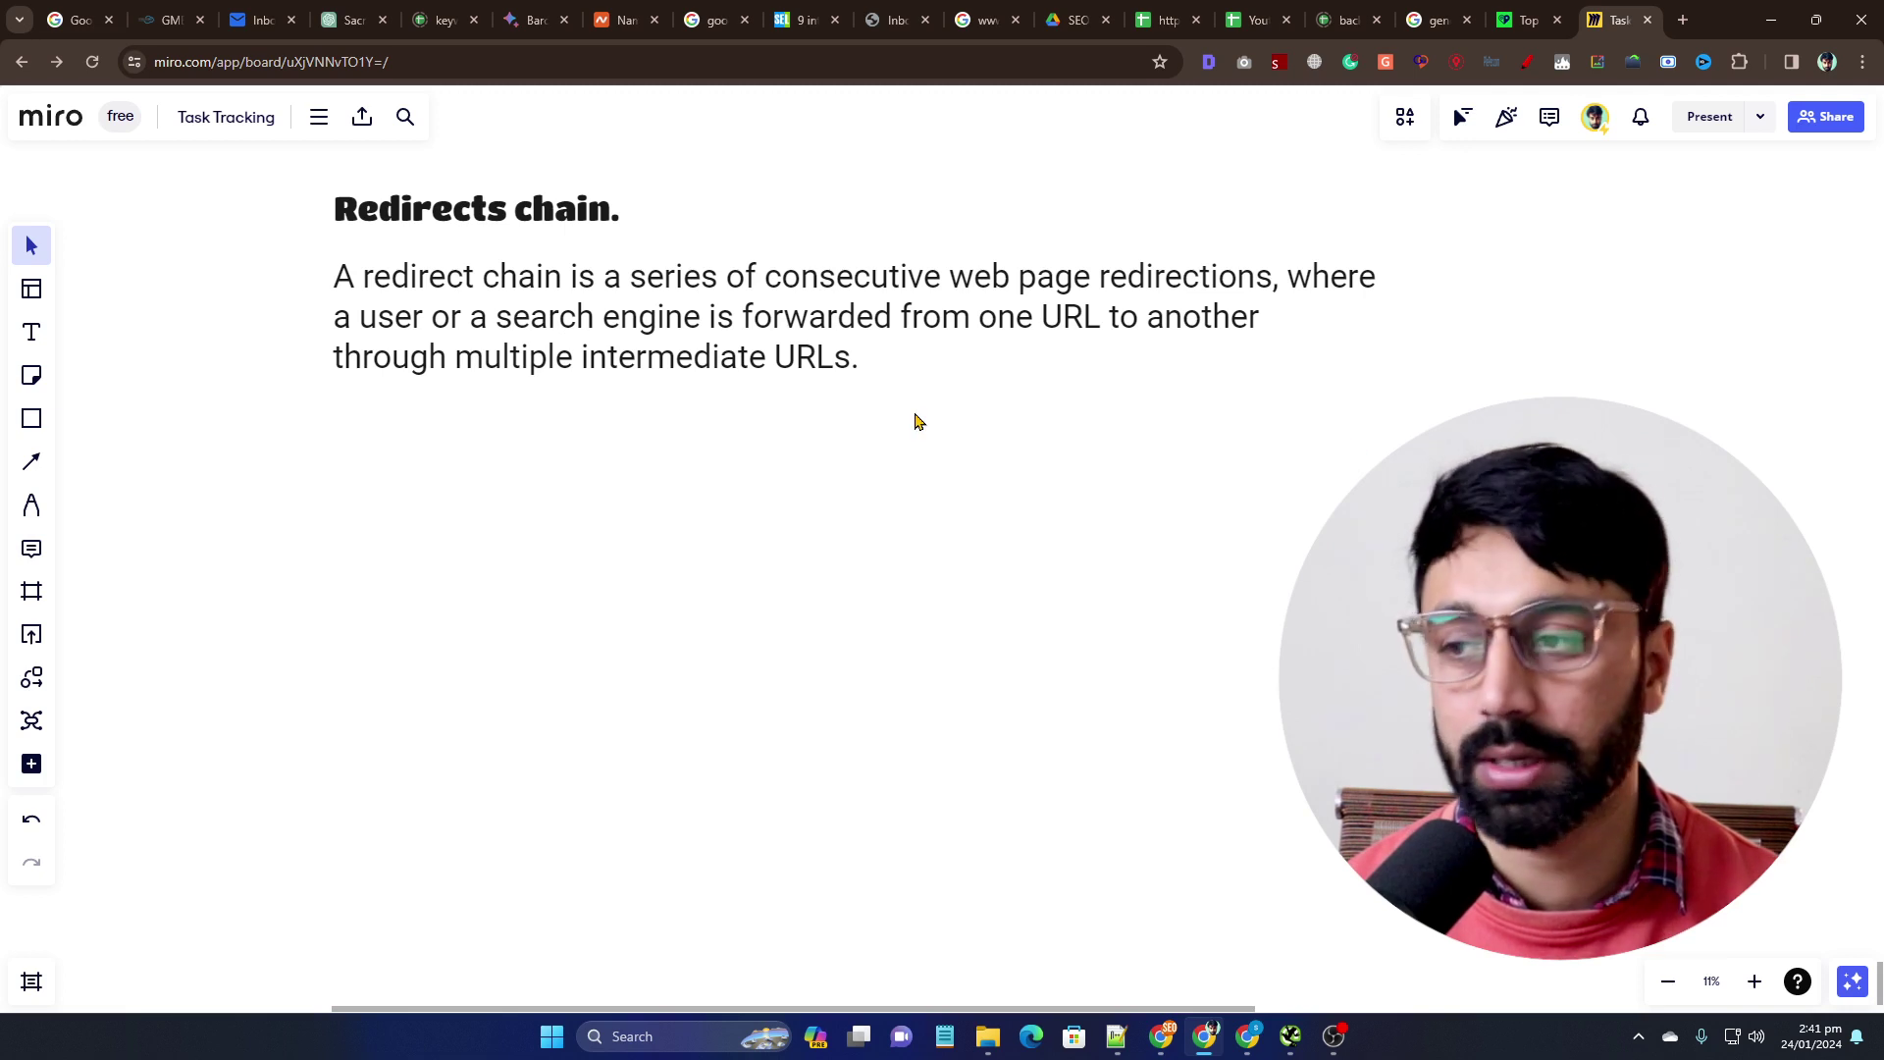
click(31, 418)
click(97, 434)
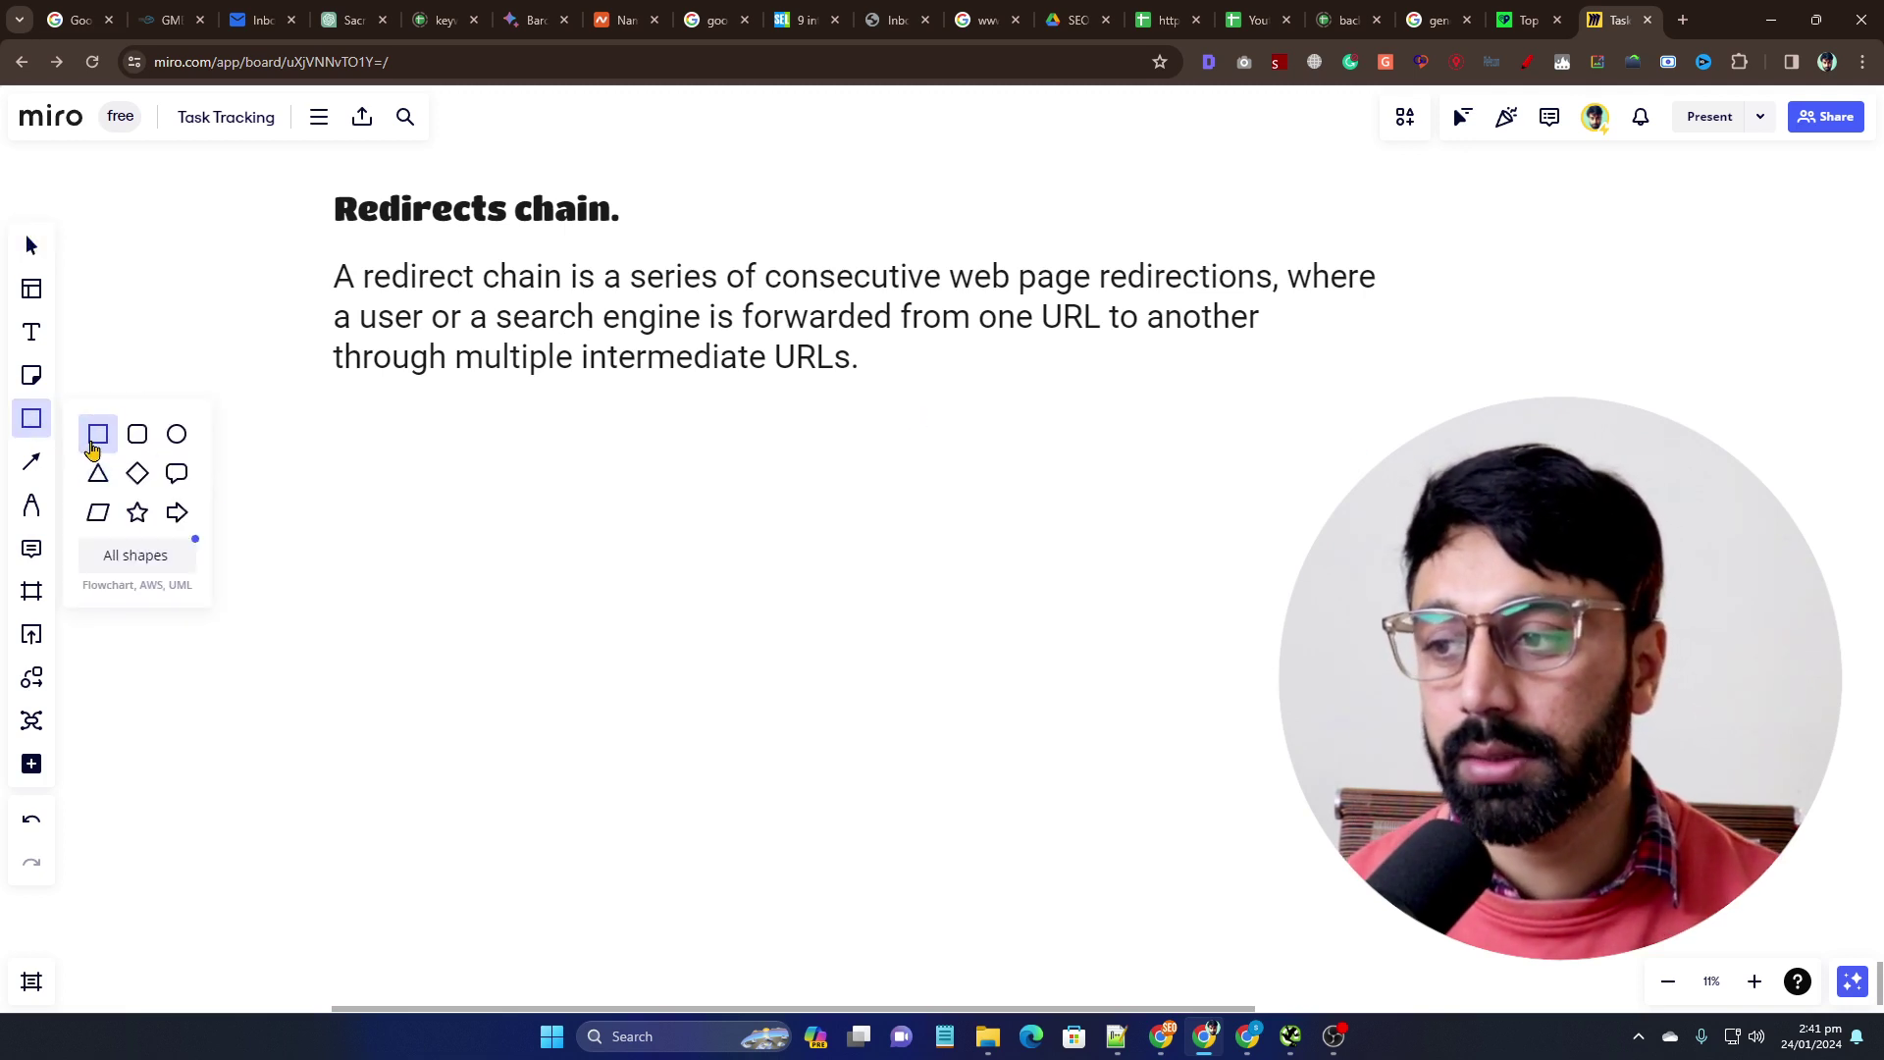
drag(249, 488, 599, 556)
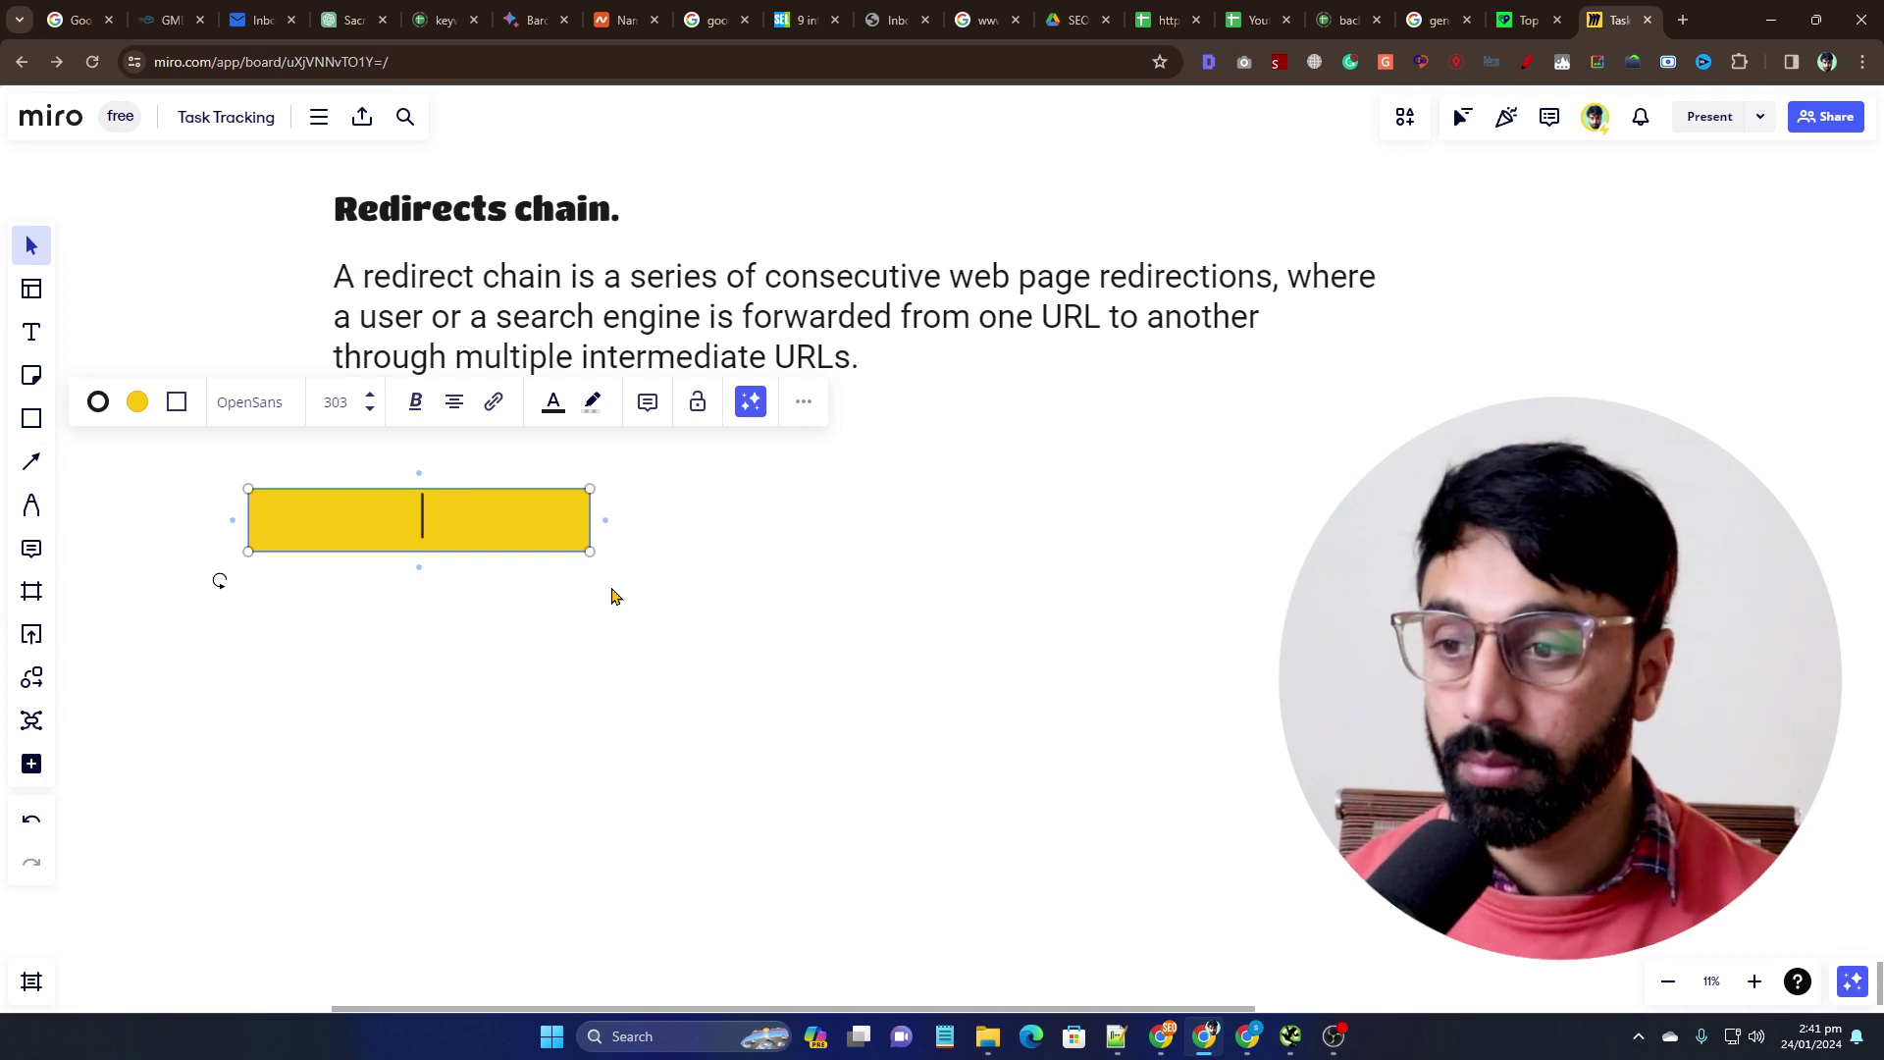
text(301)
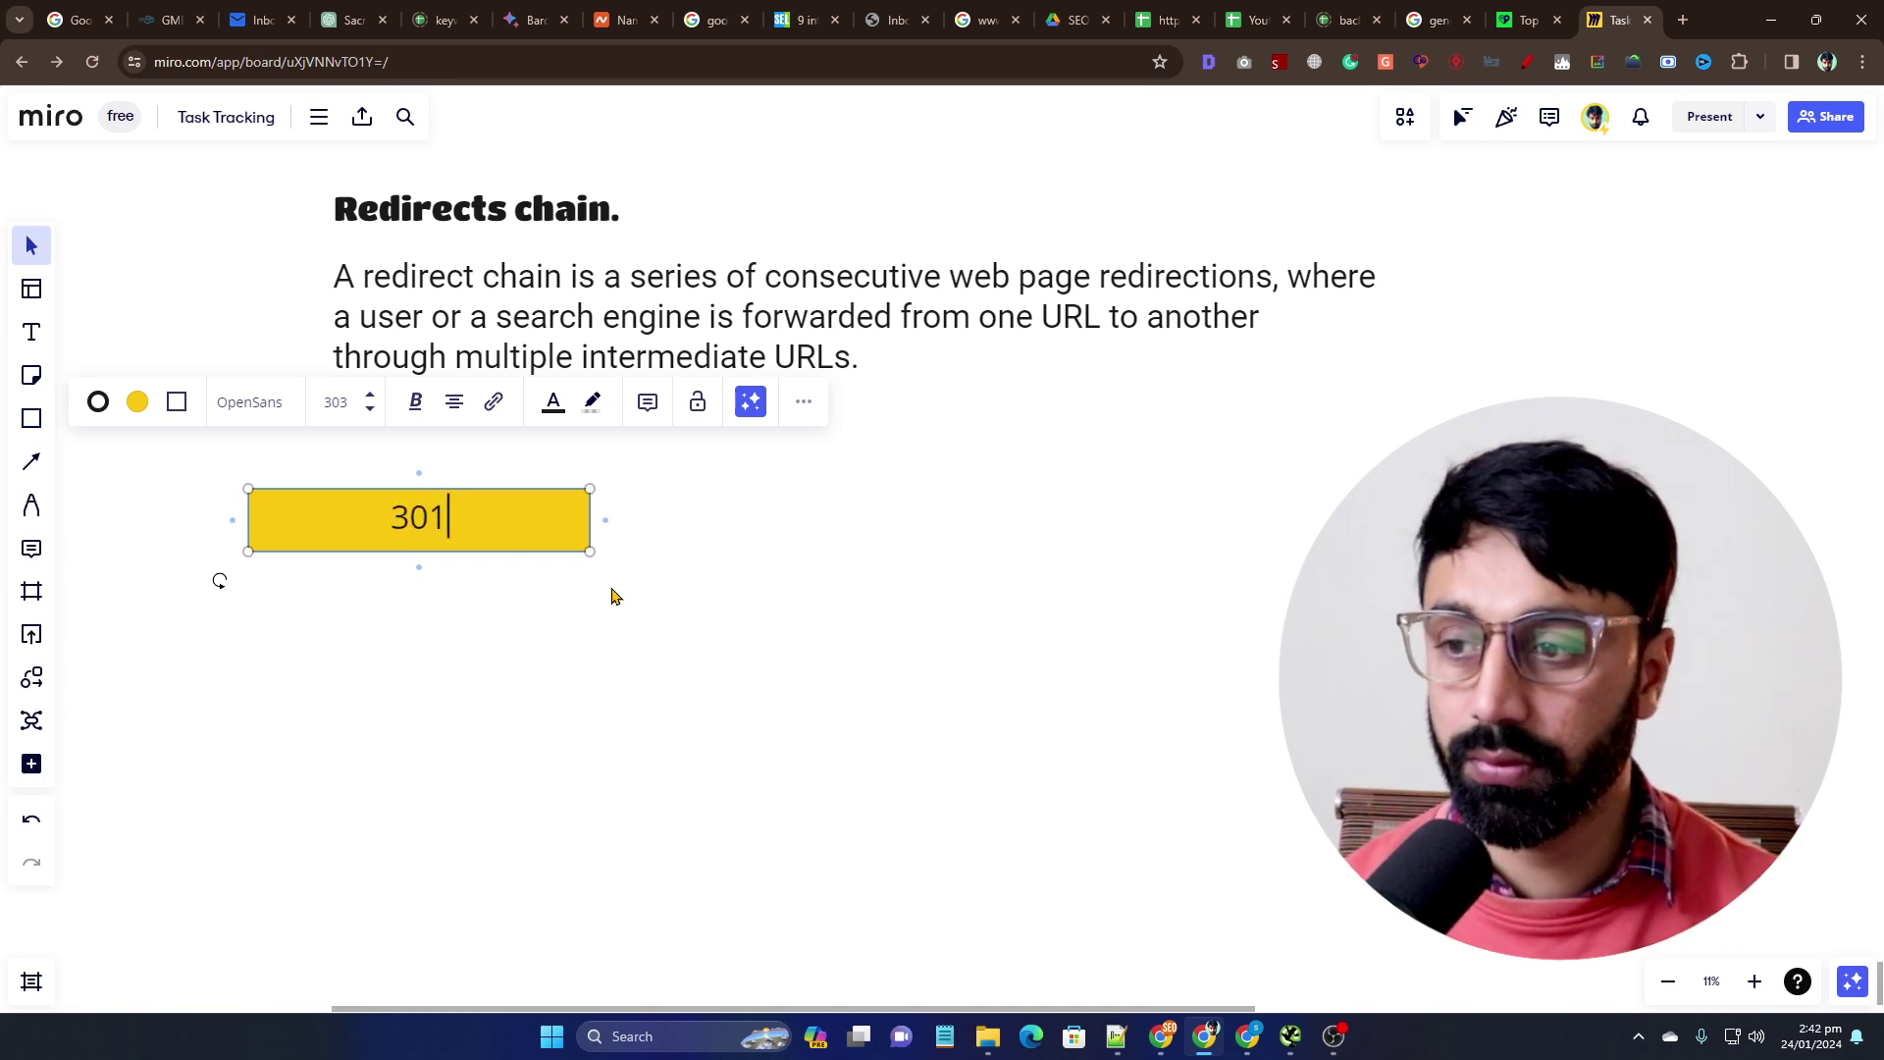
Clear the 301 label from the rectangle and duplicate it to the right
key(ctrl+a)
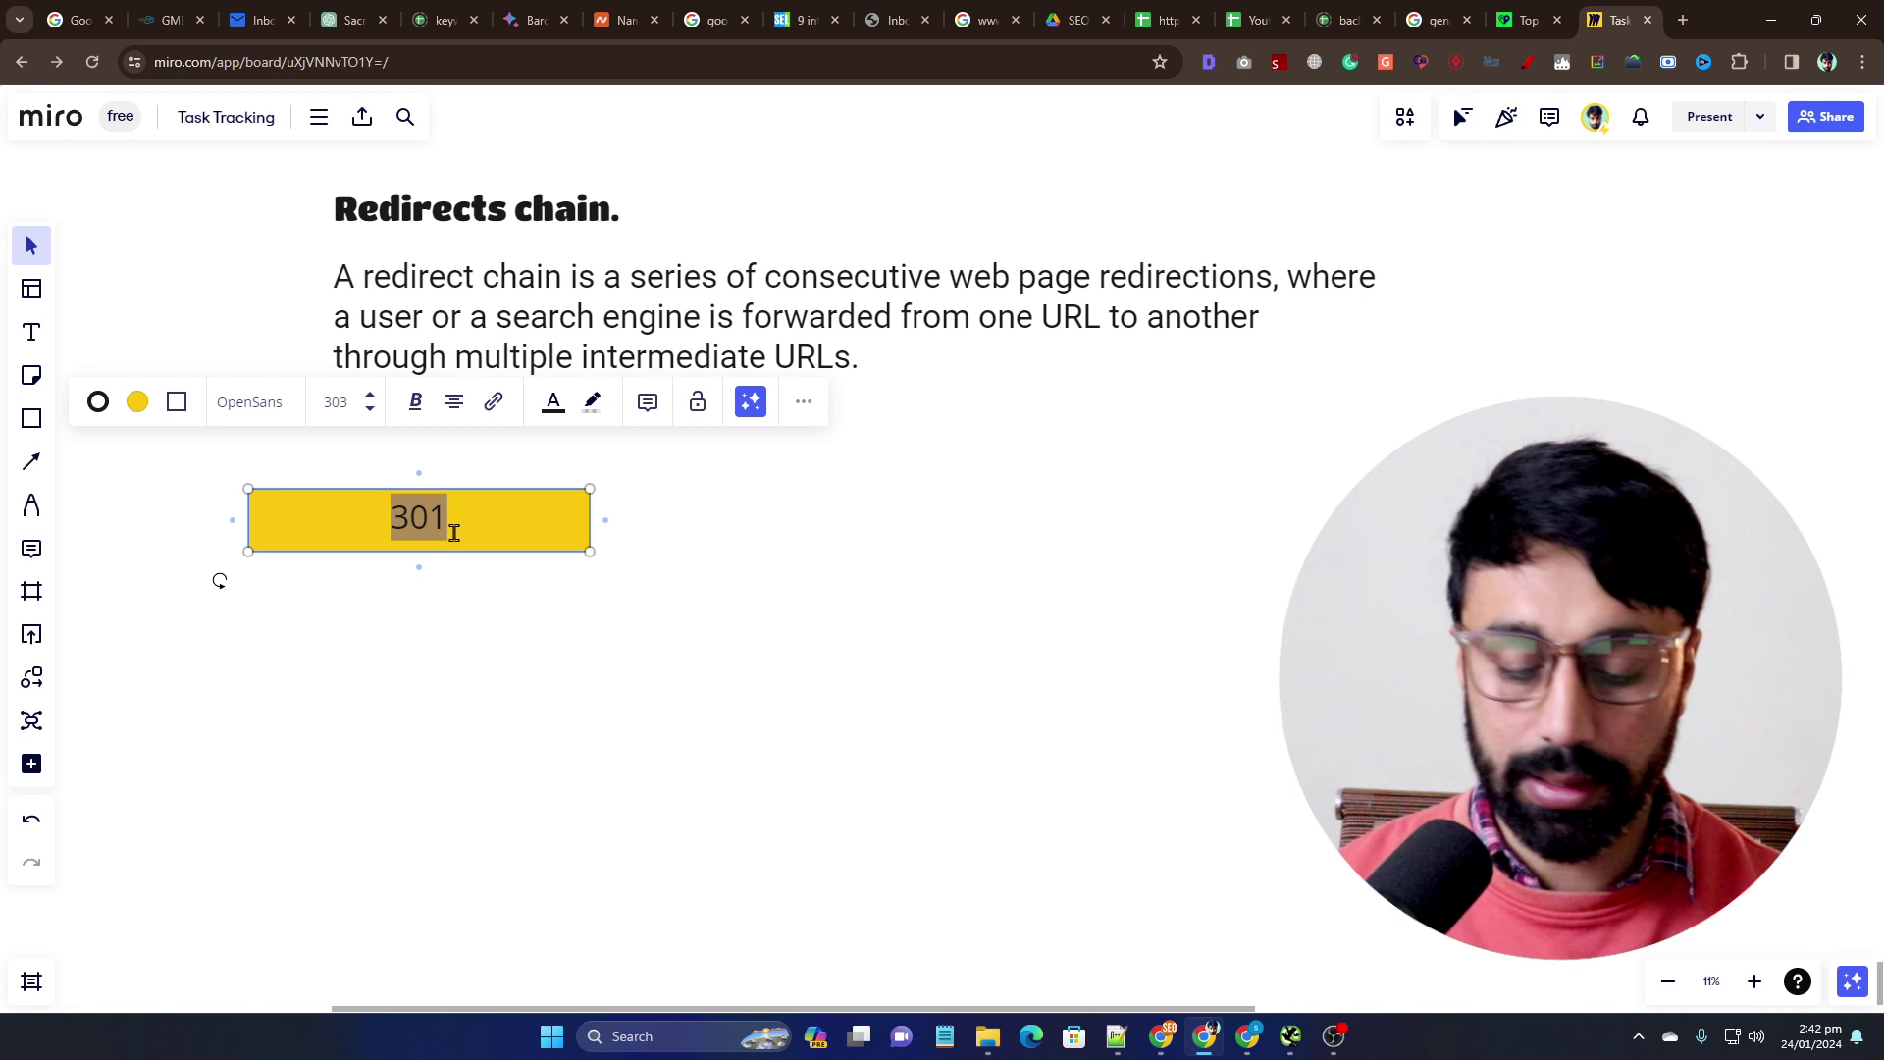
key(BackSpace)
click(521, 640)
click(458, 548)
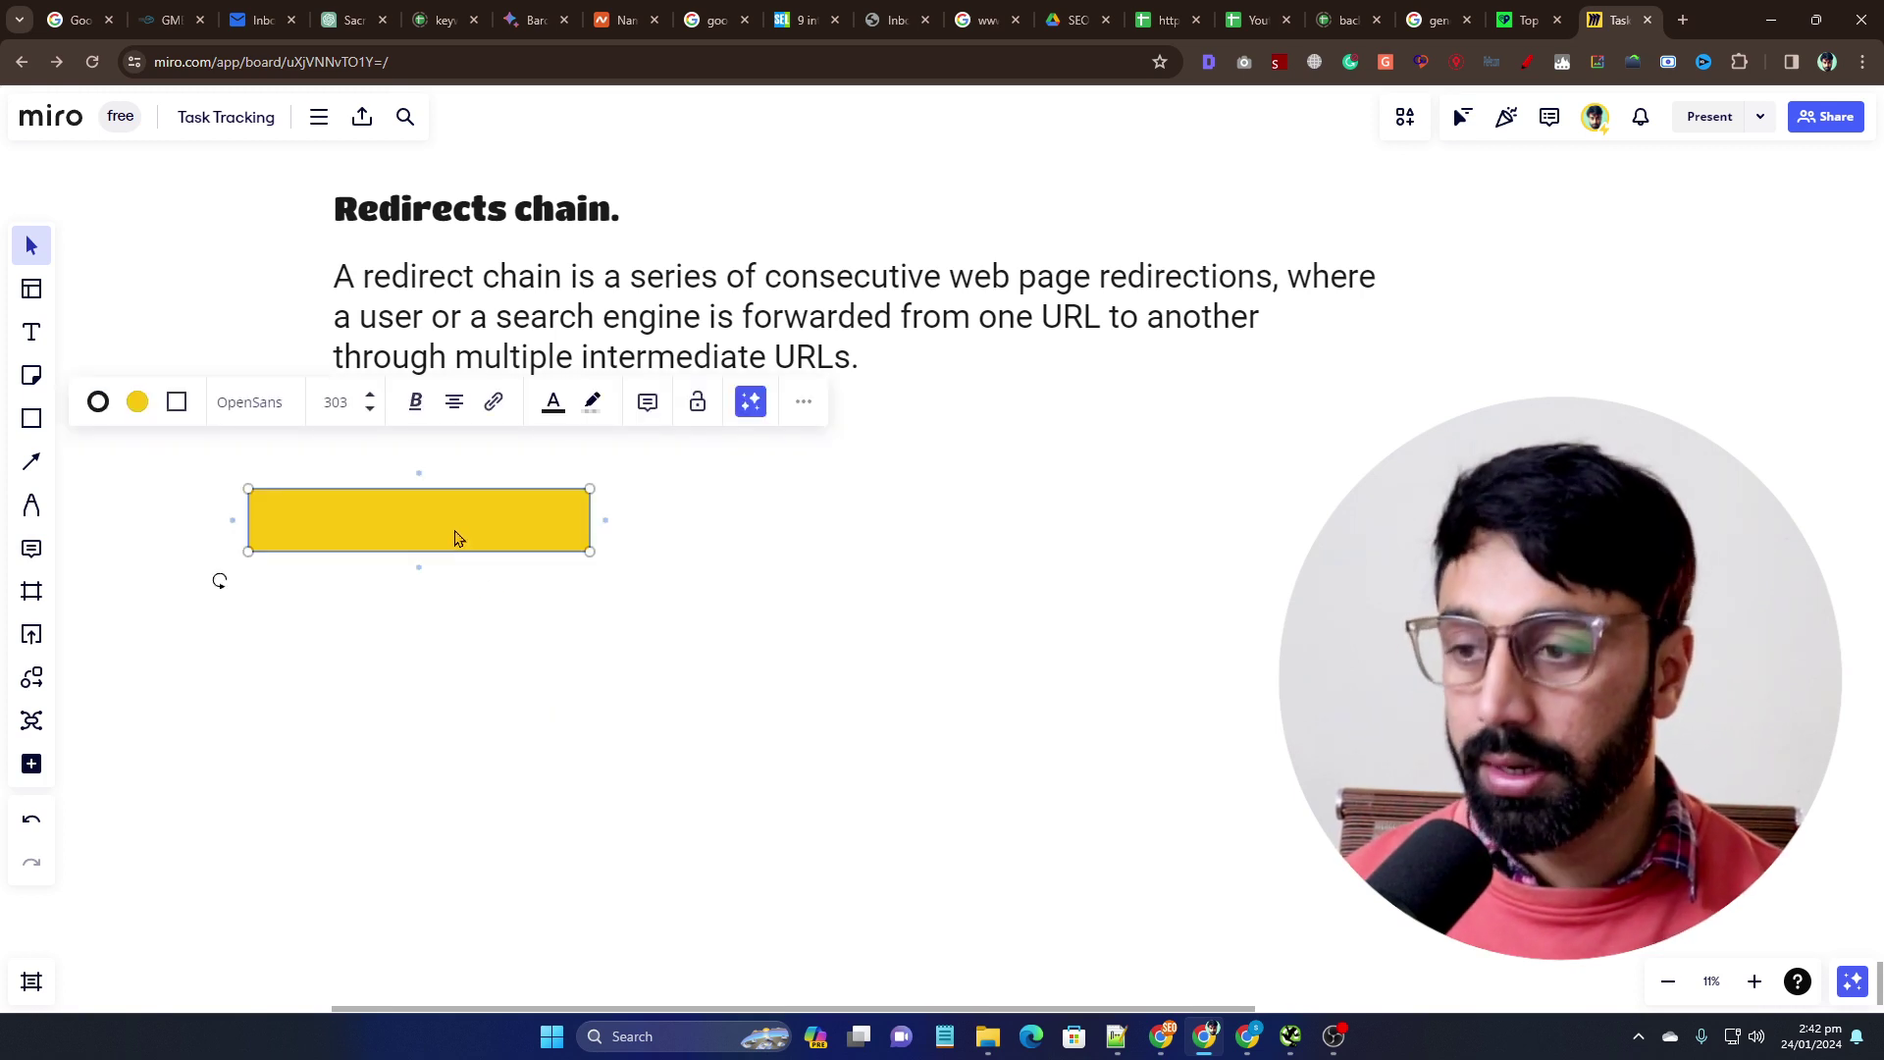
drag(456, 538, 1369, 542)
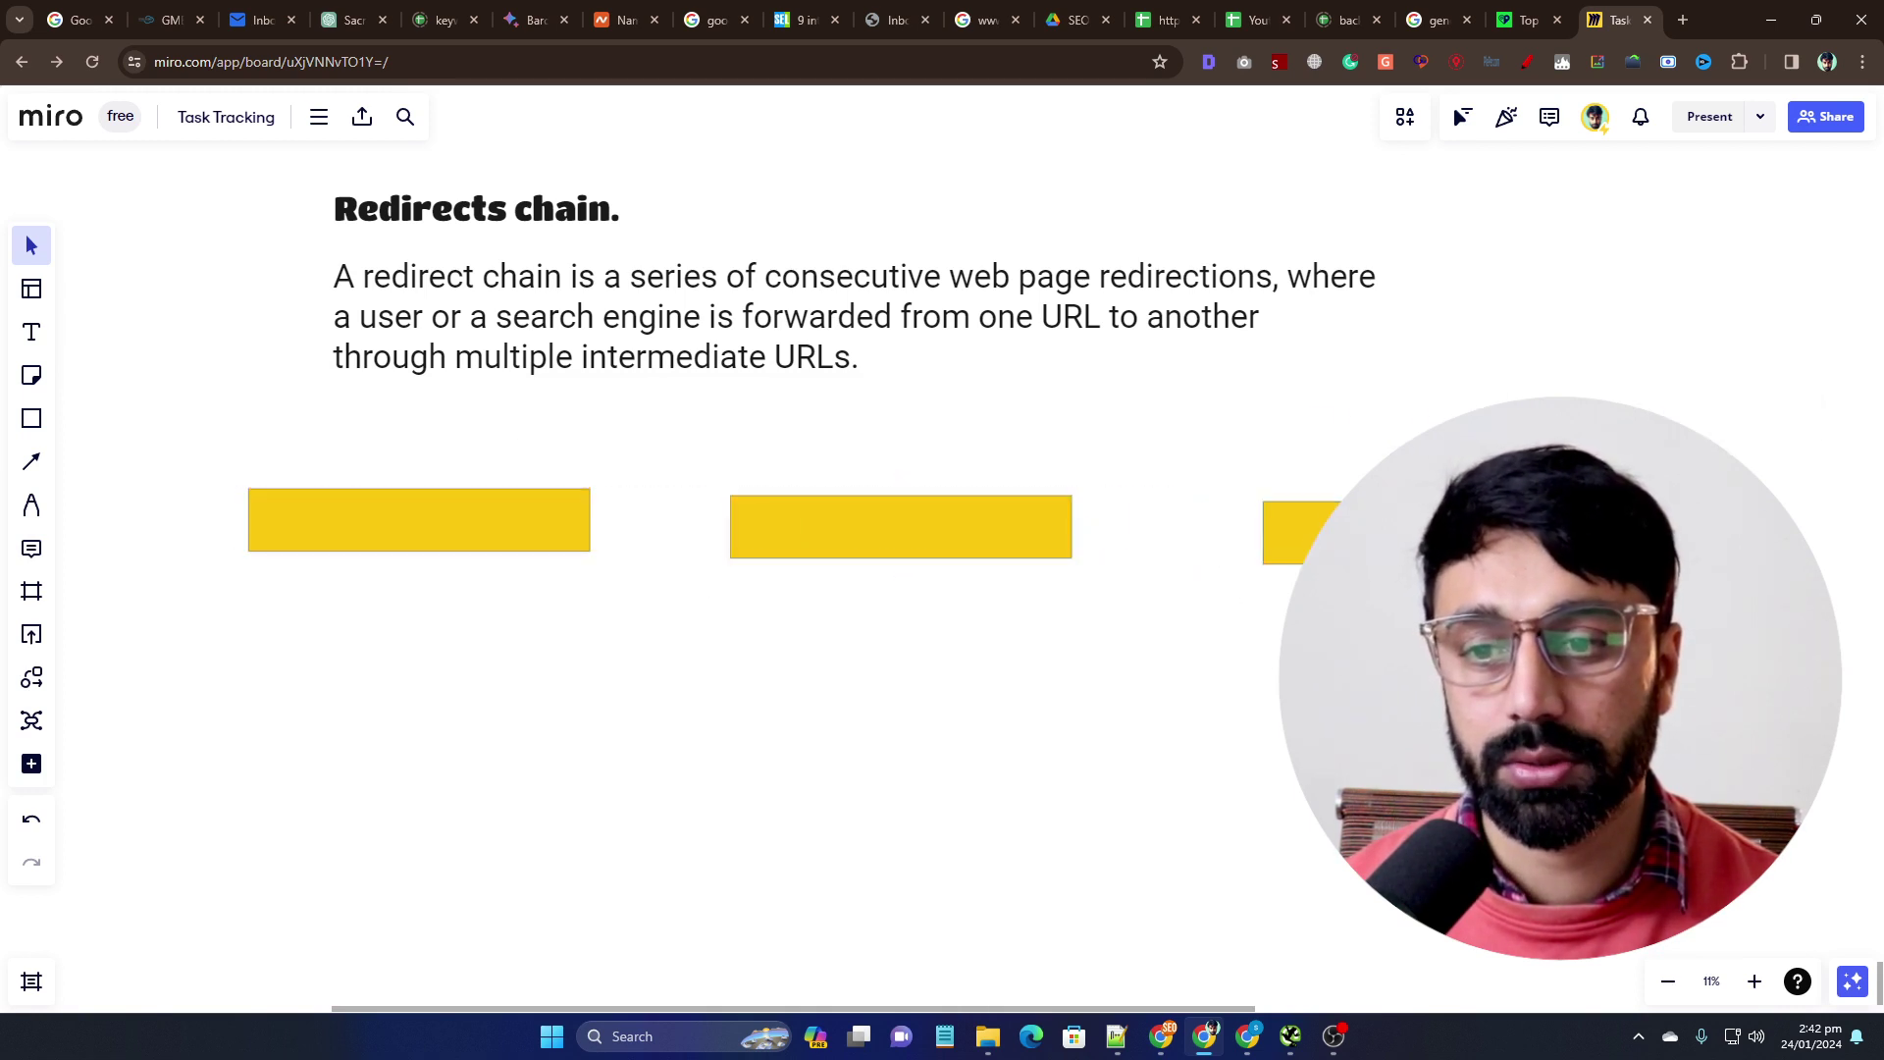
Line up the three yellow rectangles in an evenly spaced row, then switch to the audit spreadsheet tab
drag(328, 534, 337, 541)
click(1059, 545)
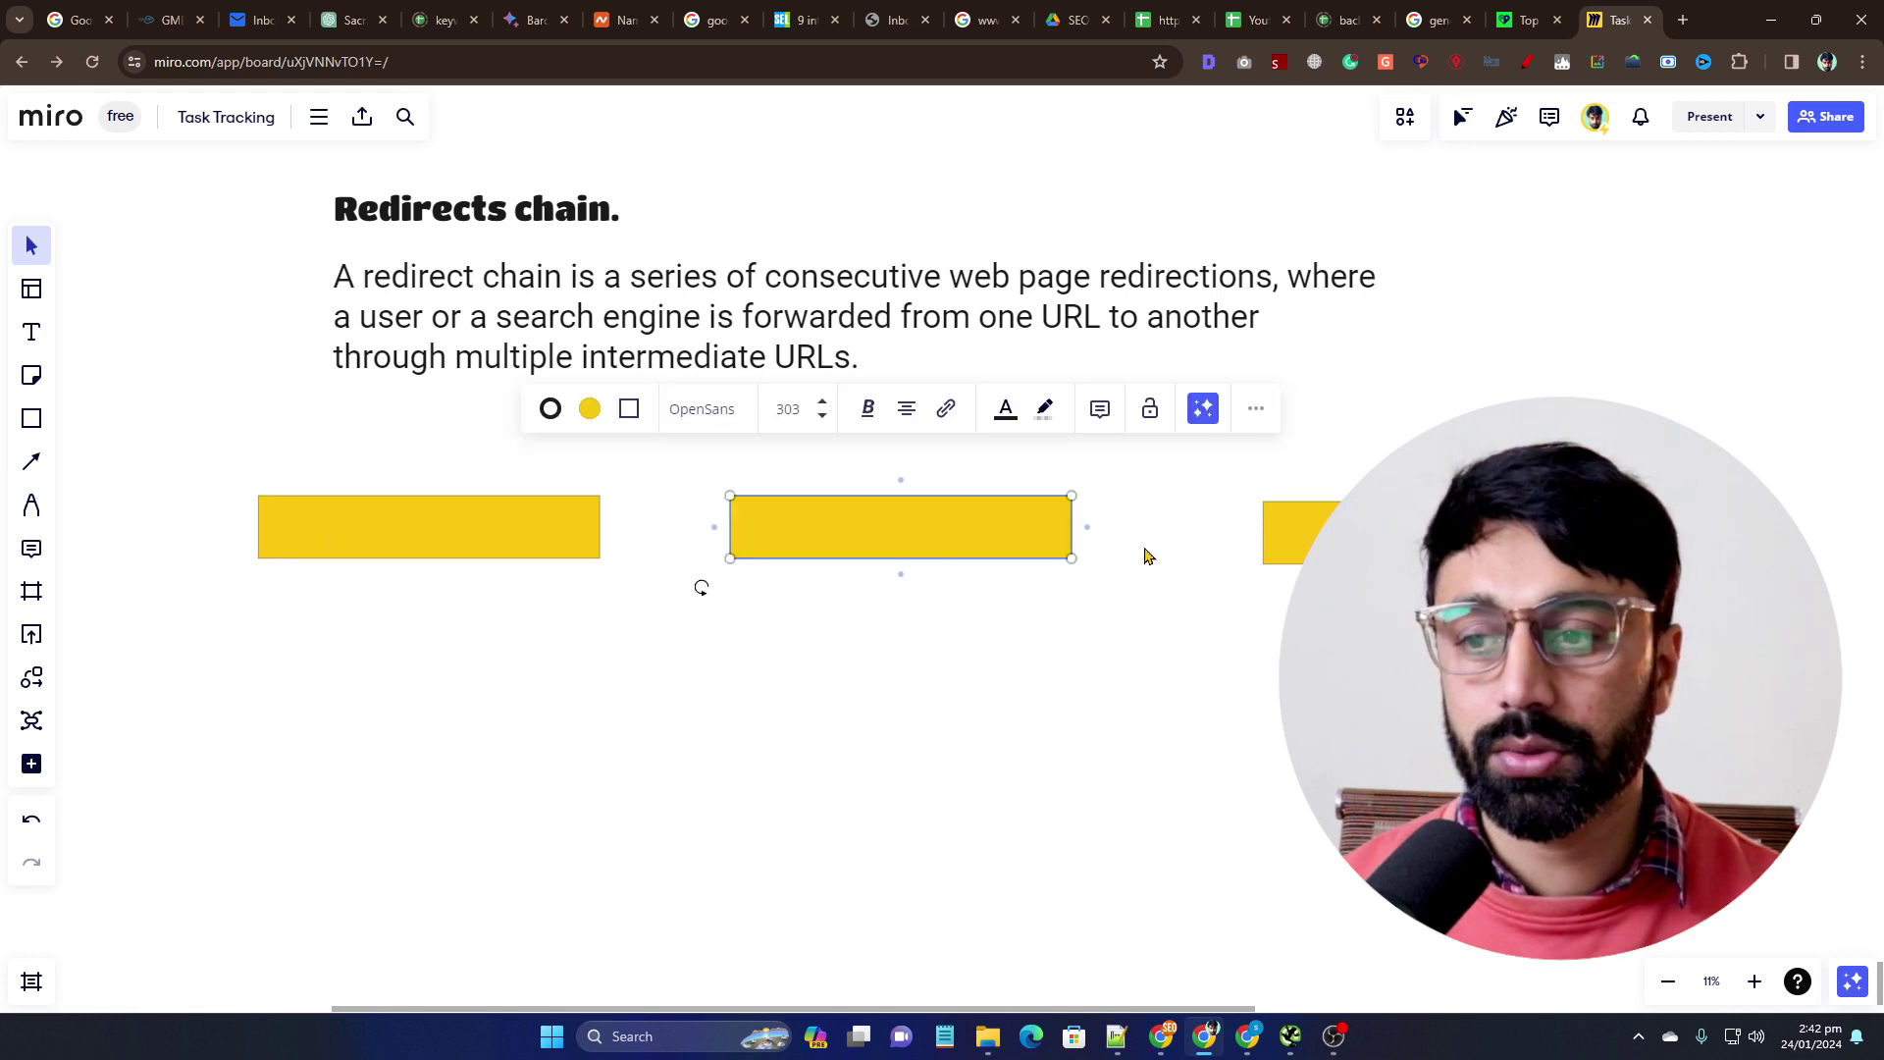
click(1315, 535)
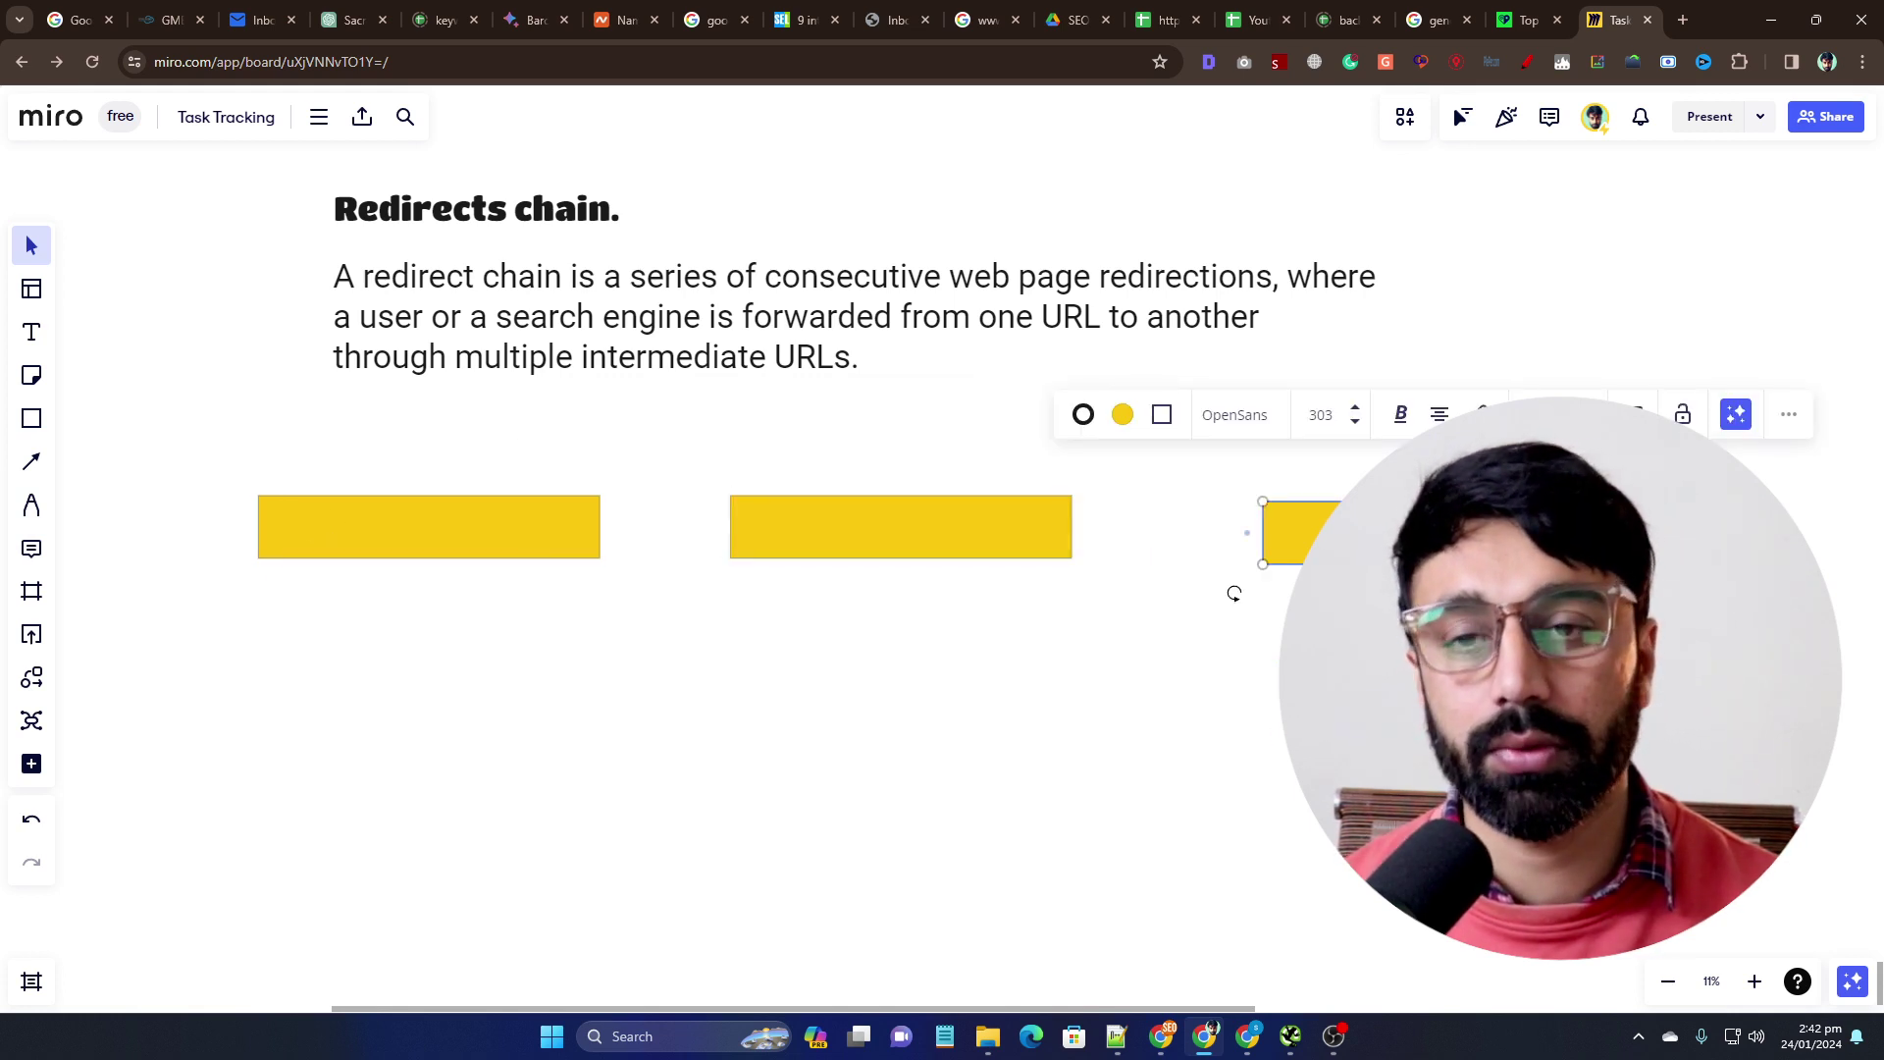
click(736, 664)
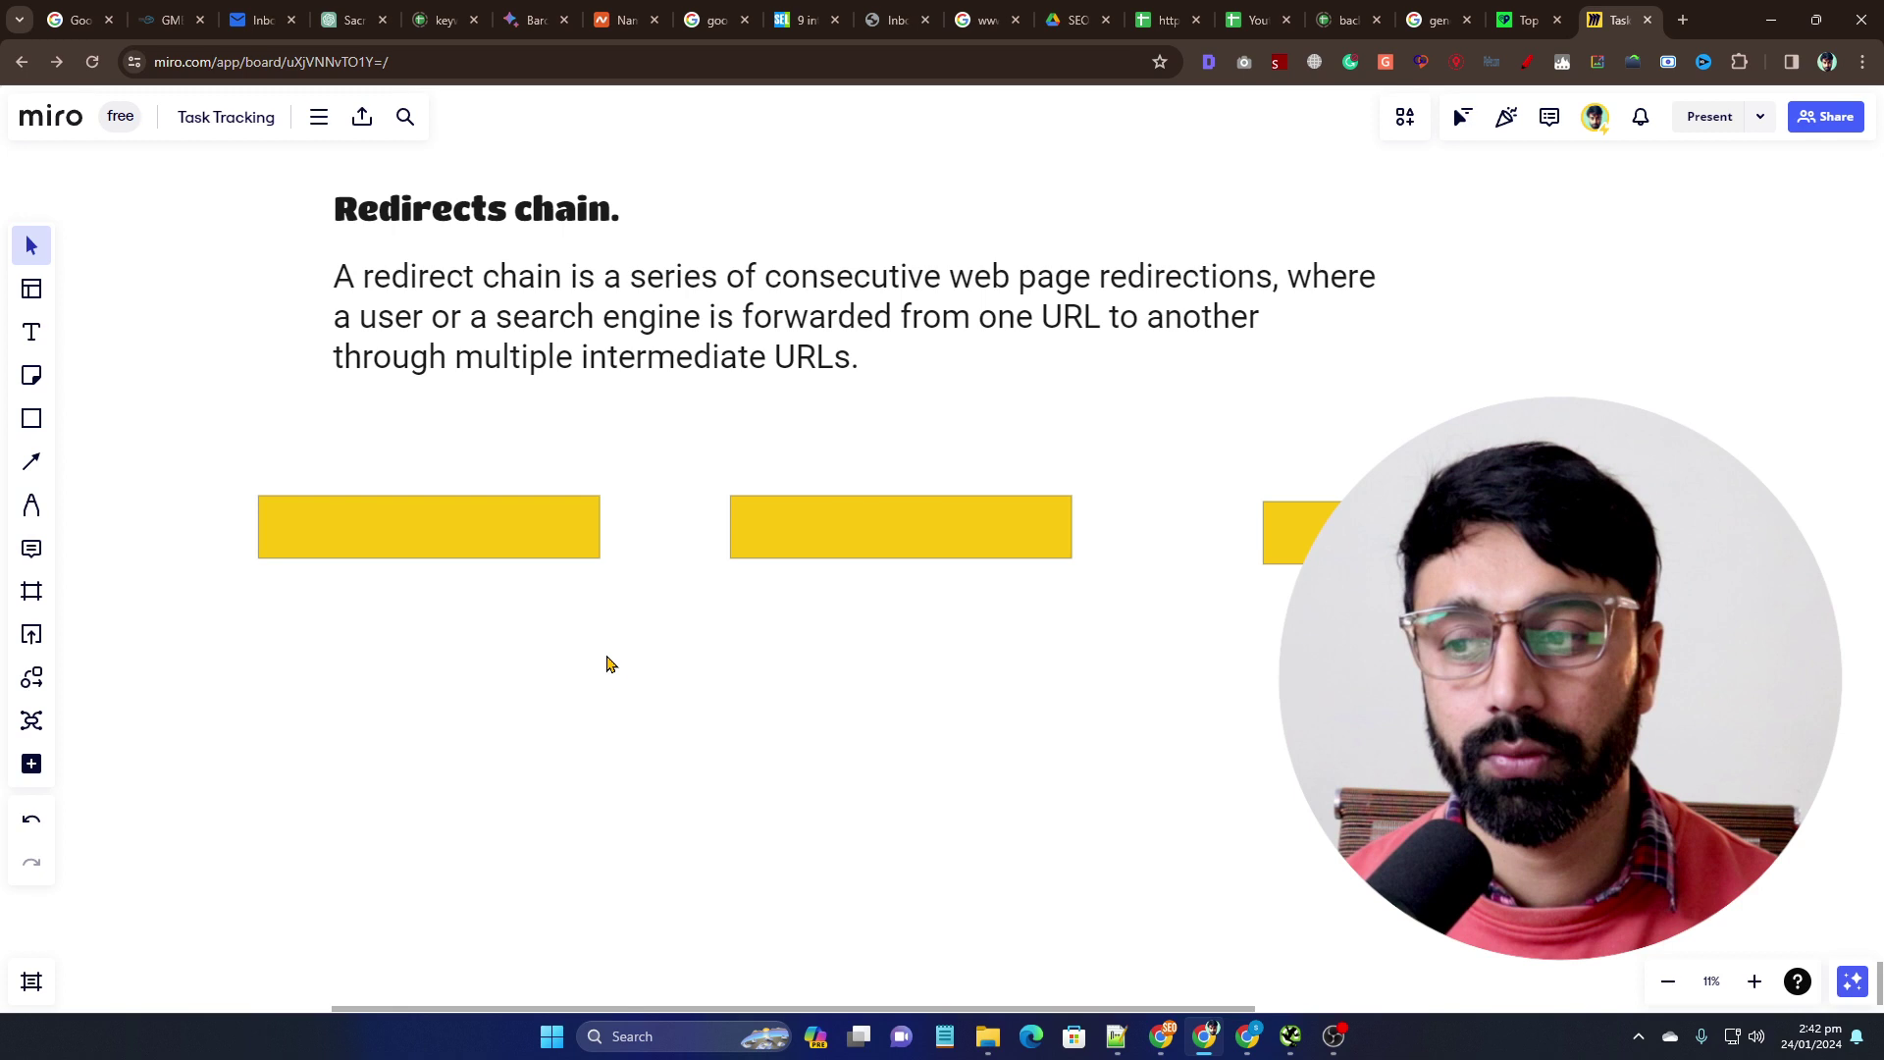
click(447, 536)
click(901, 544)
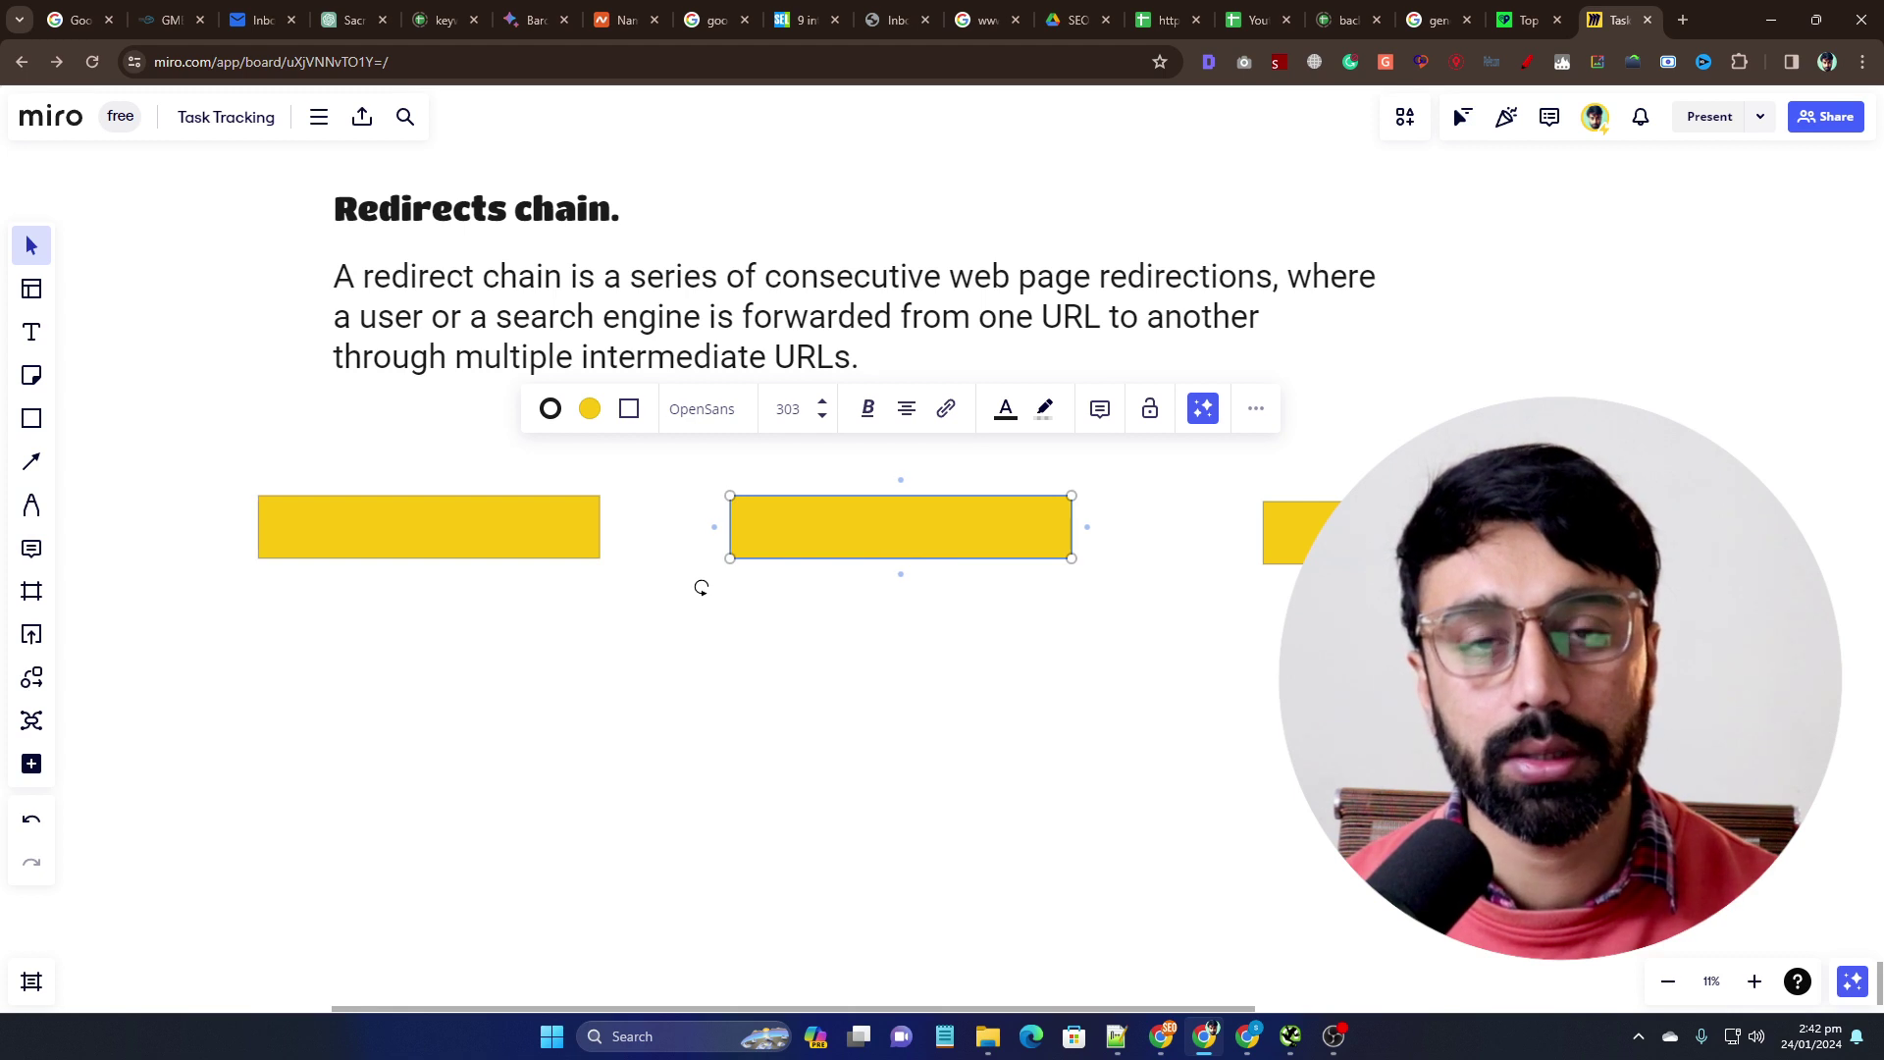
click(1150, 552)
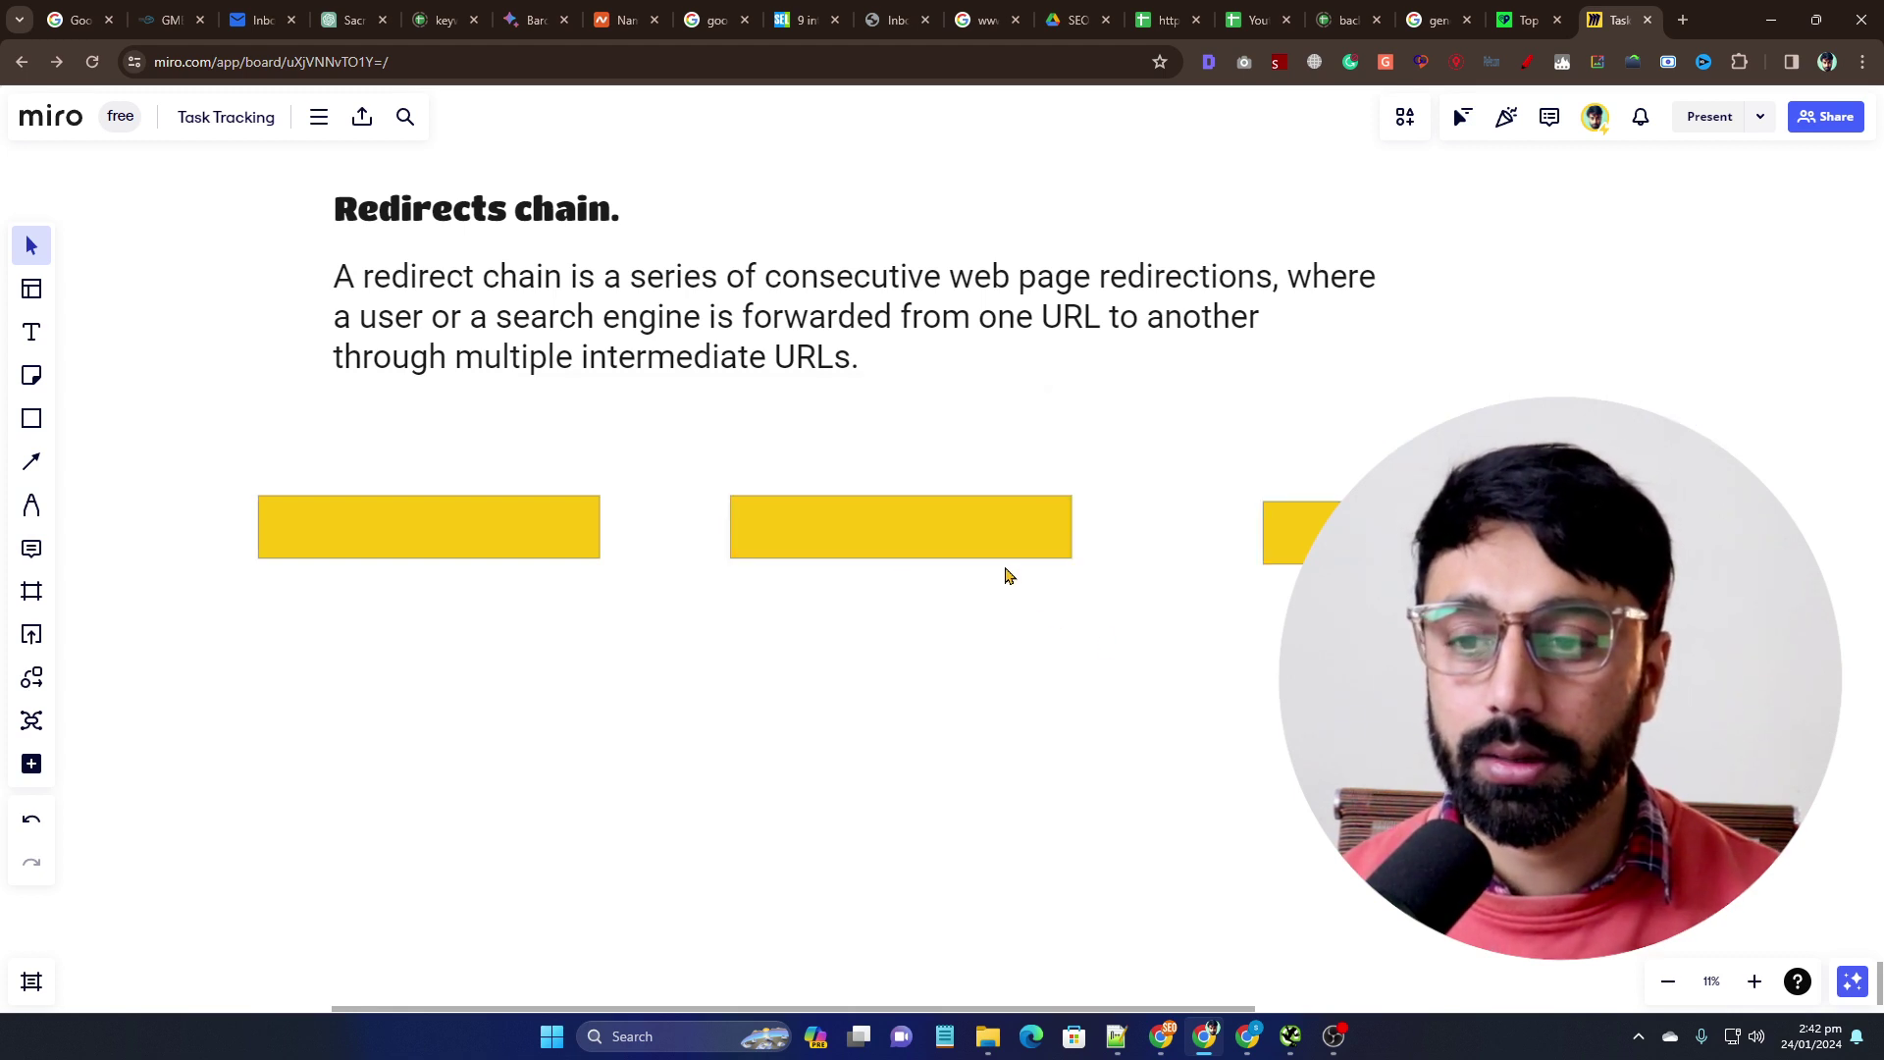
drag(993, 550, 1022, 565)
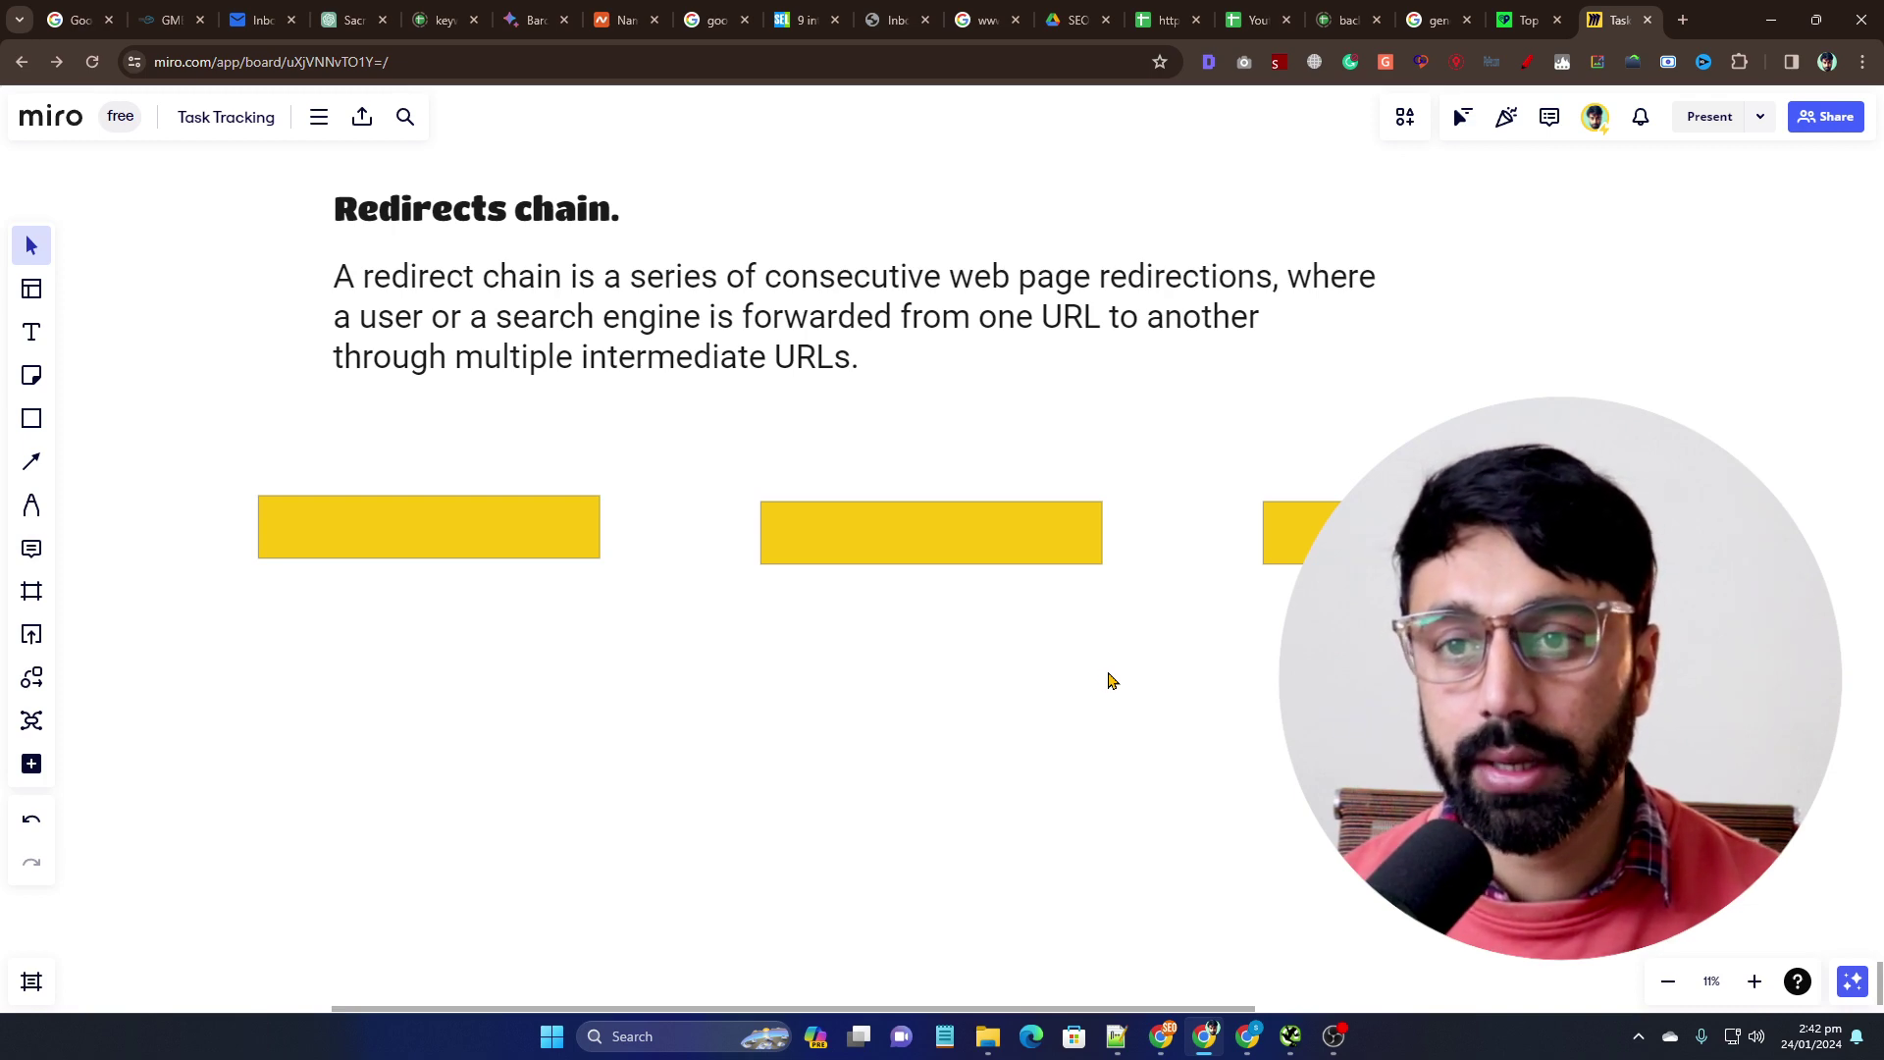
click(1150, 8)
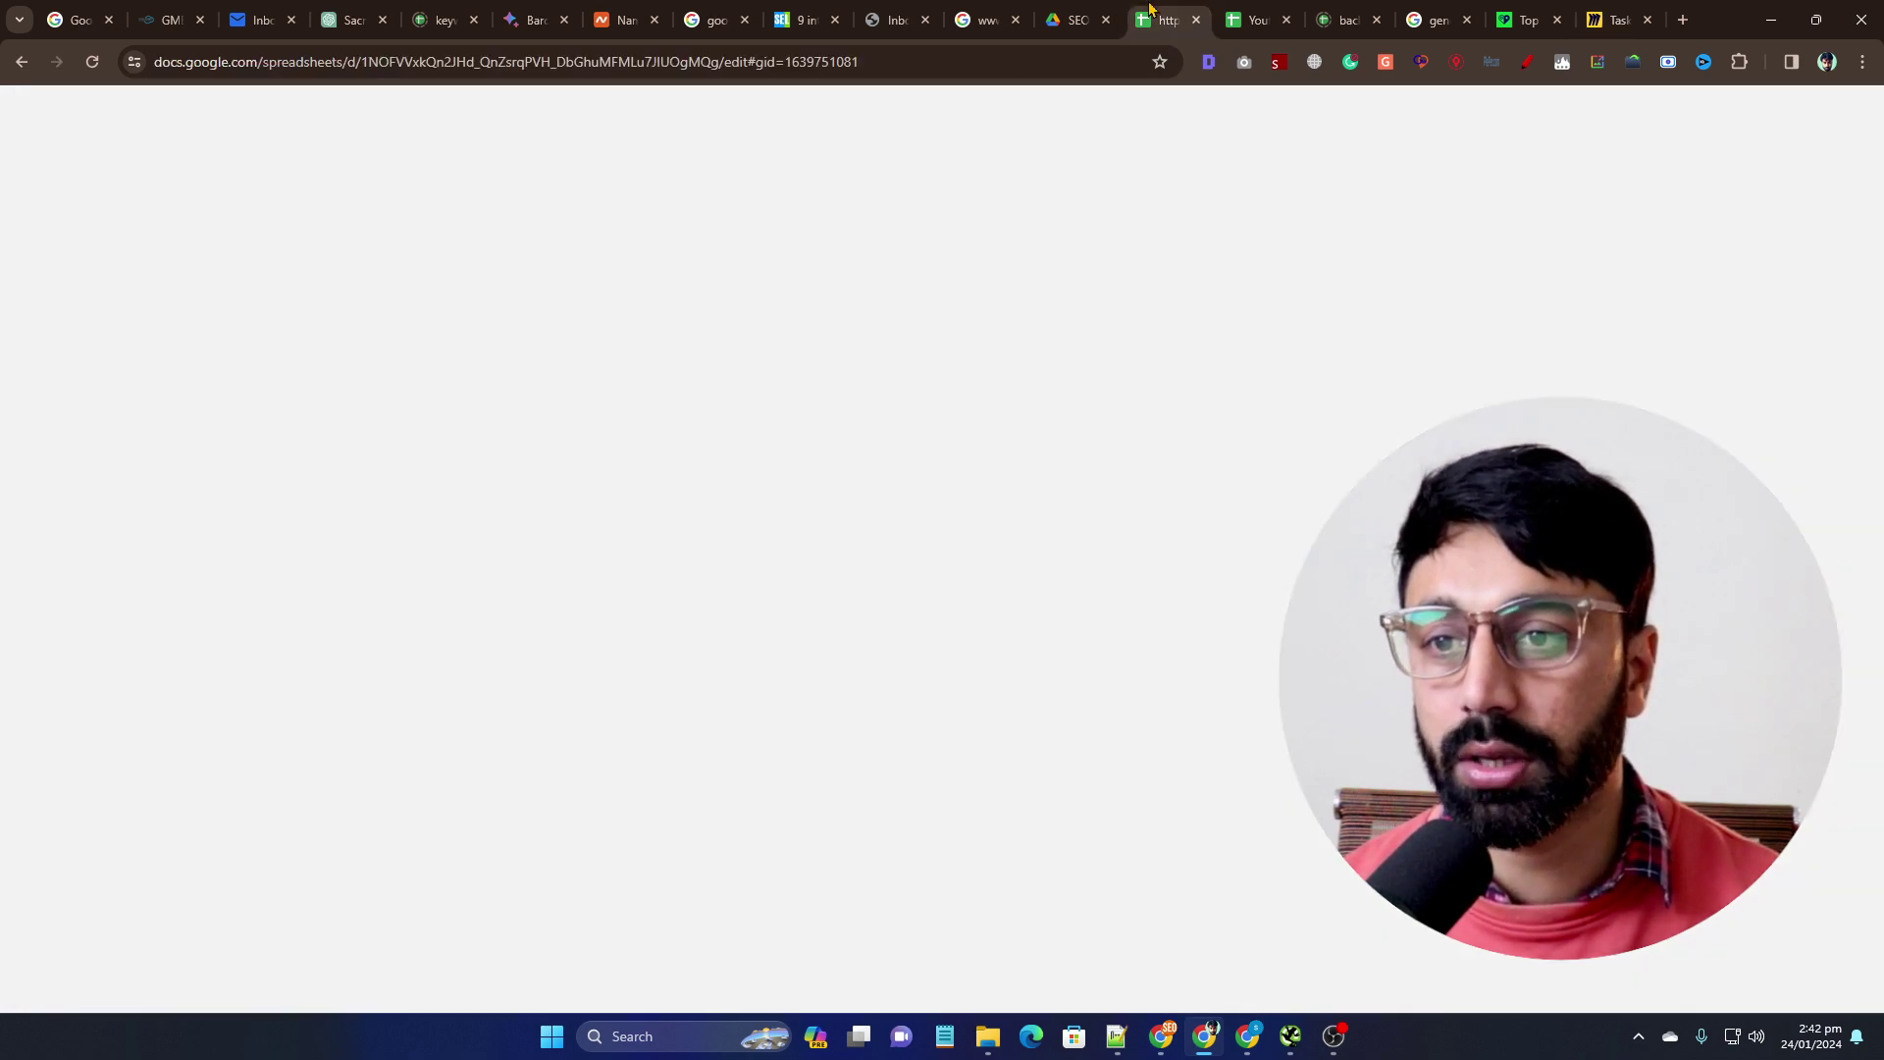
Widen columns A–B and E of the redirect chain sheet so their headers read fully
click(1078, 20)
click(1163, 19)
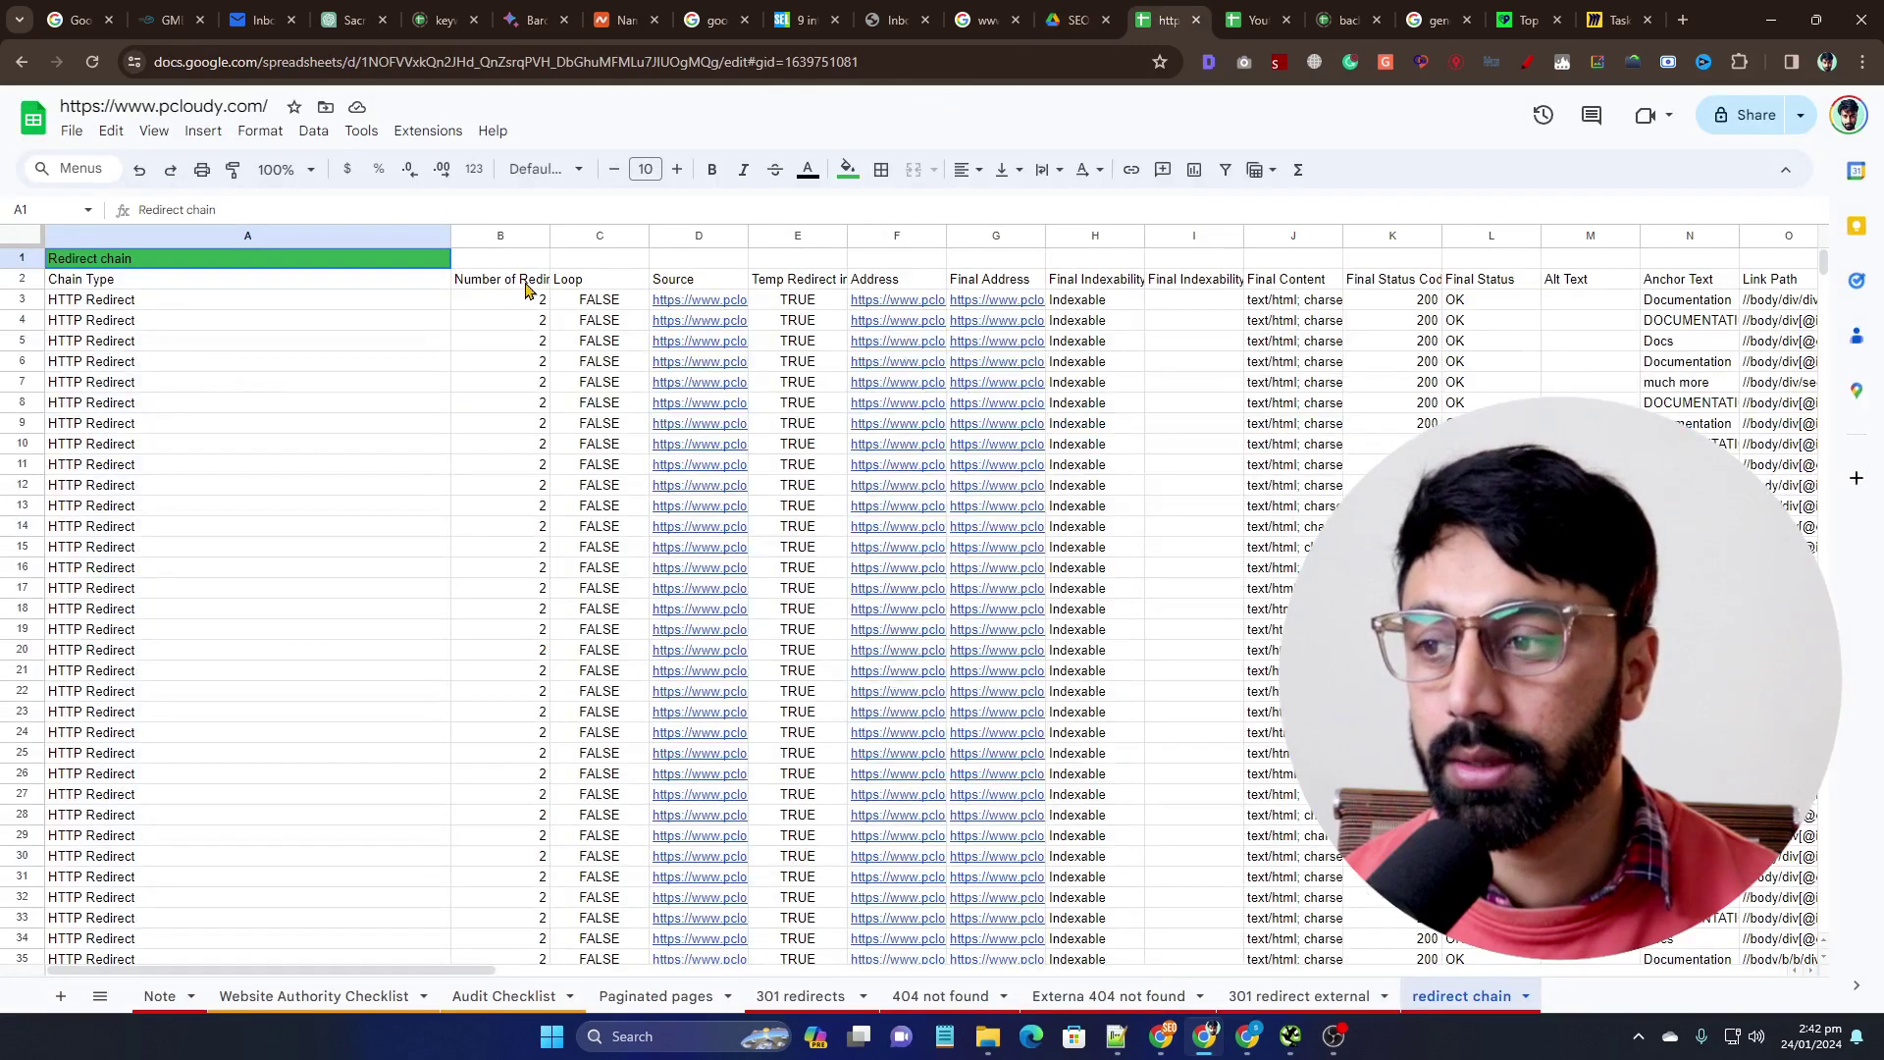
drag(450, 235, 533, 238)
click(580, 287)
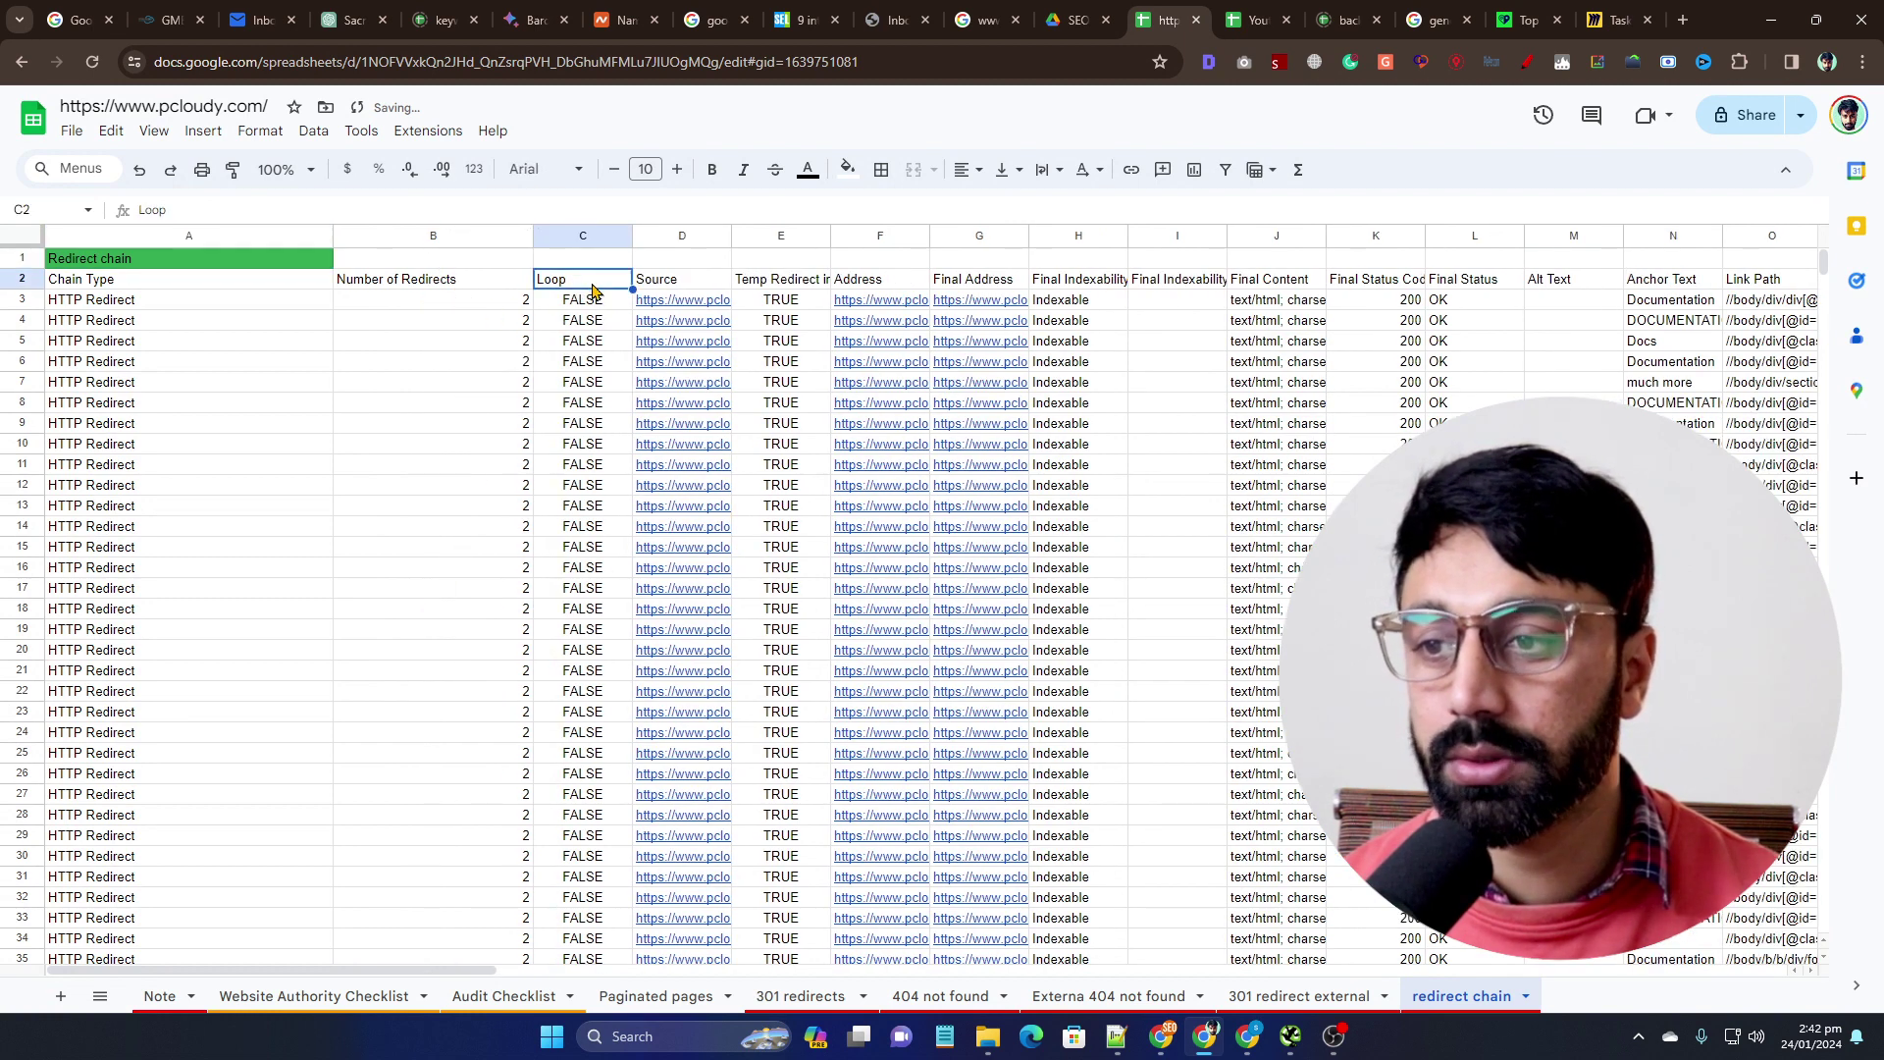
click(645, 290)
drag(831, 236, 1609, 236)
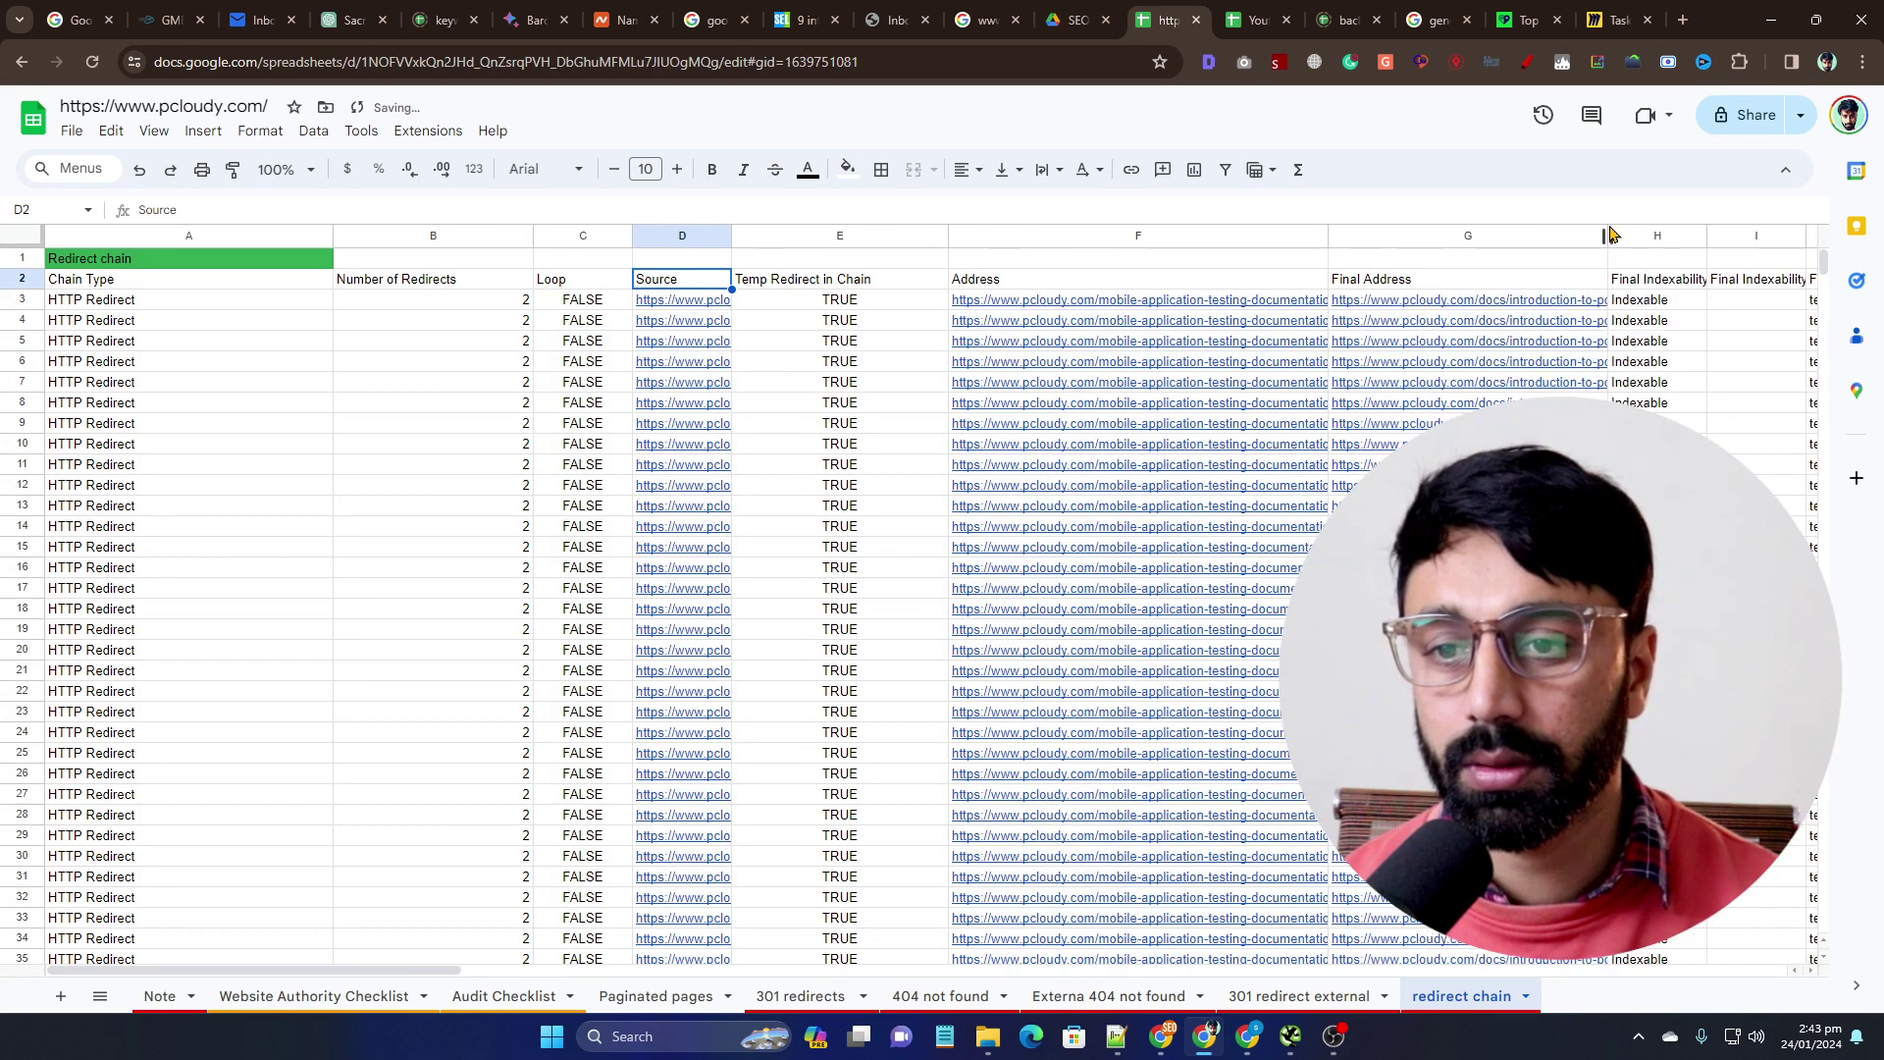
Preview the Source link in D3 and the Address and Final Address links in F3 and G3
click(679, 301)
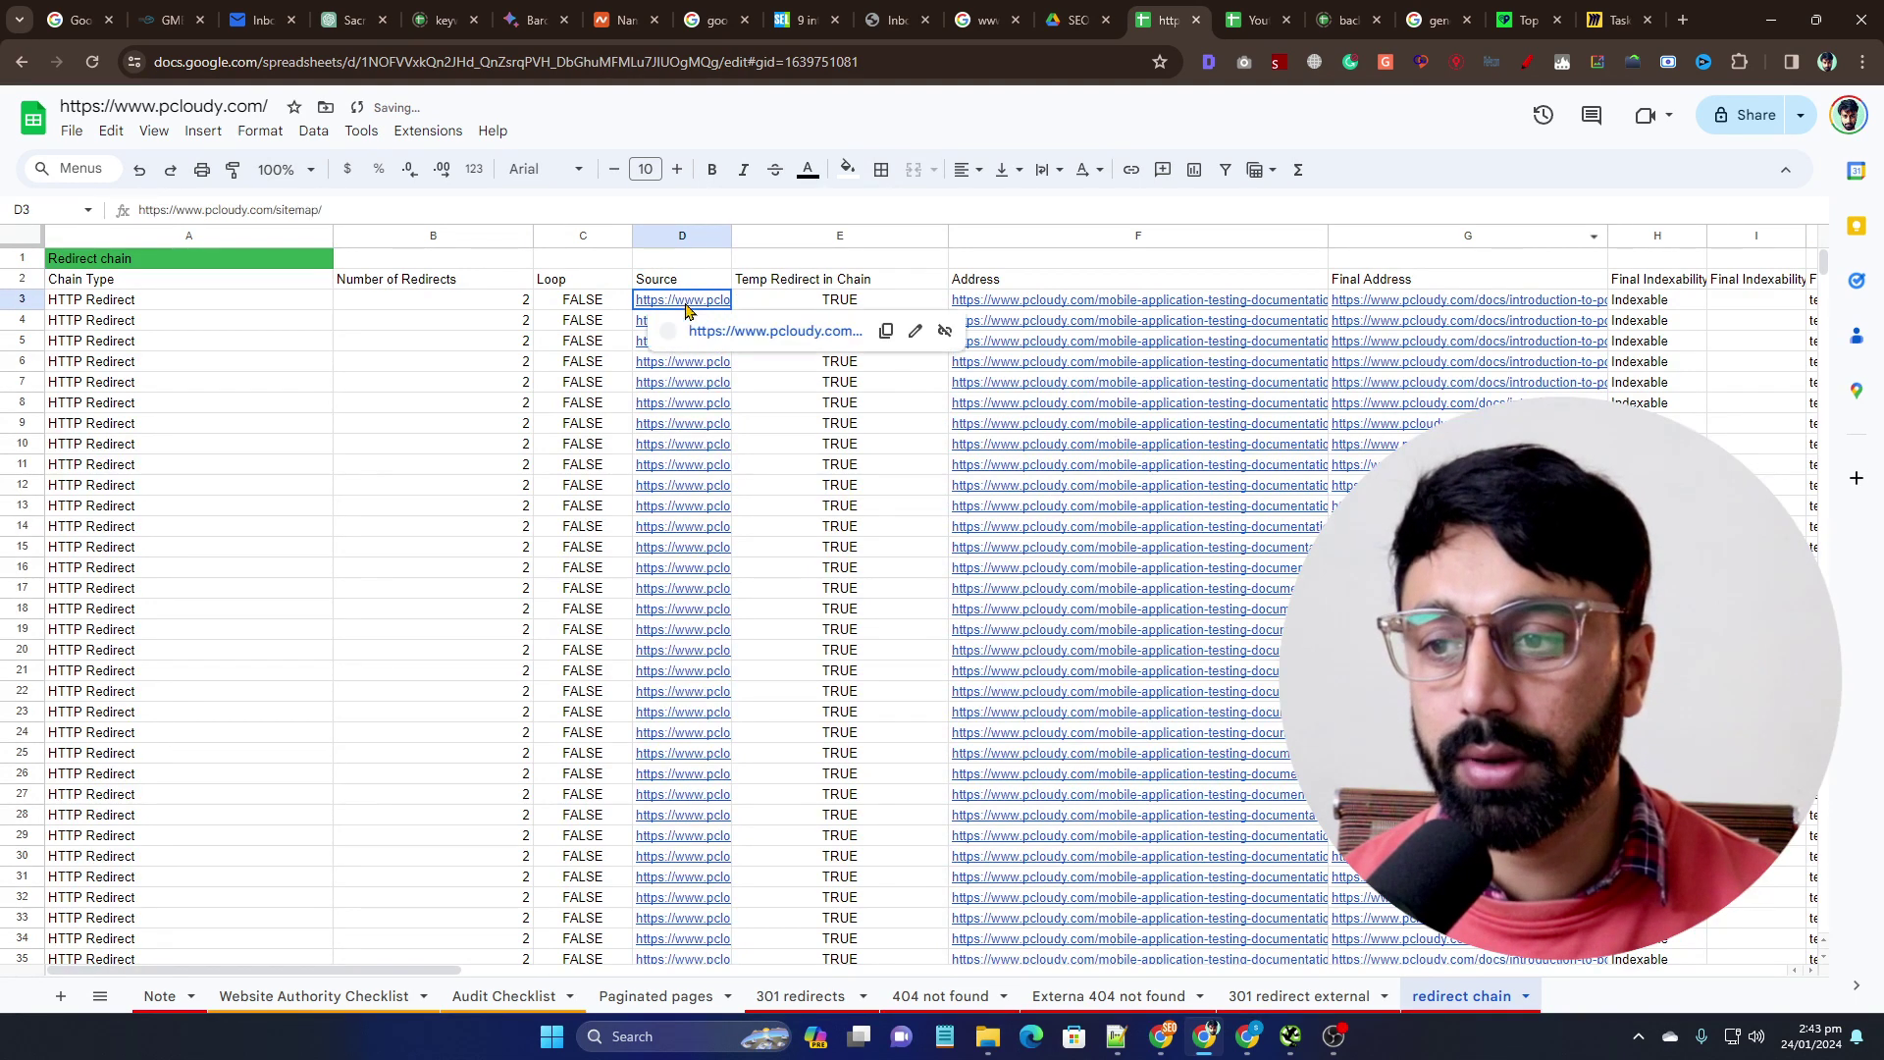
click(844, 558)
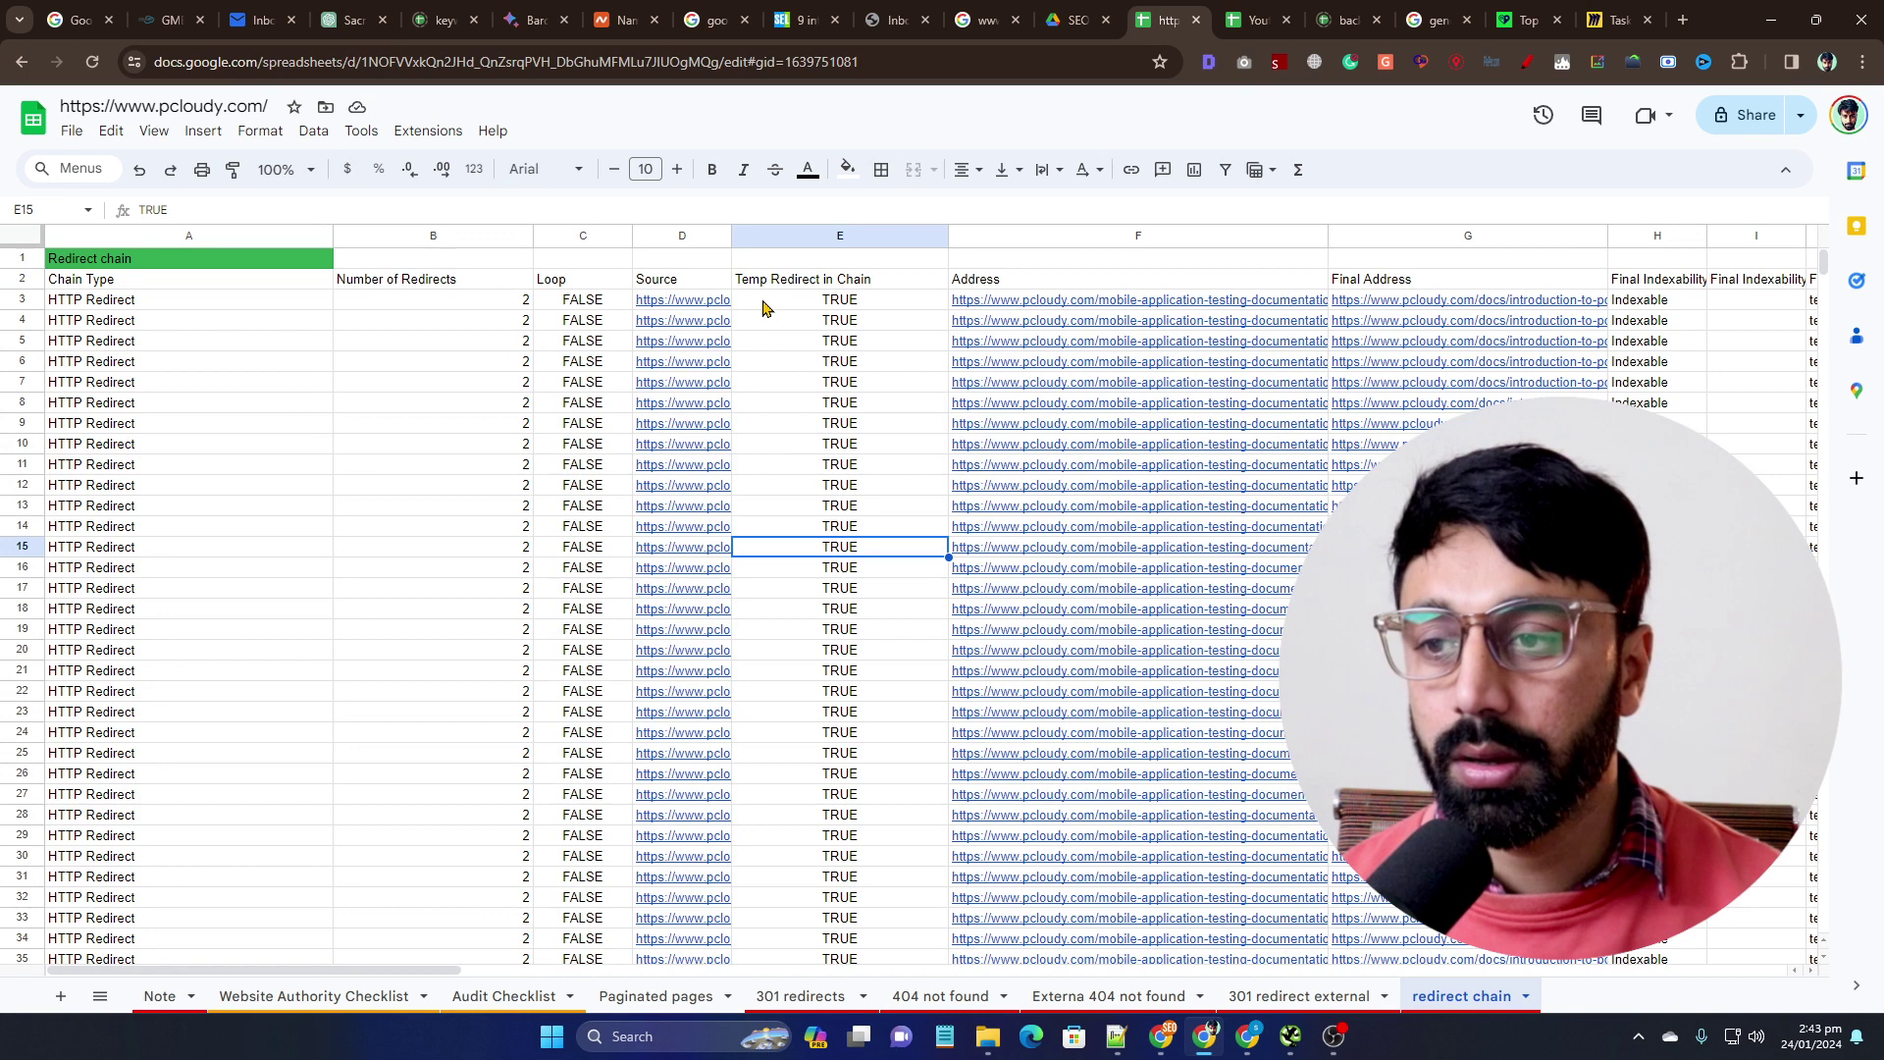
click(1093, 302)
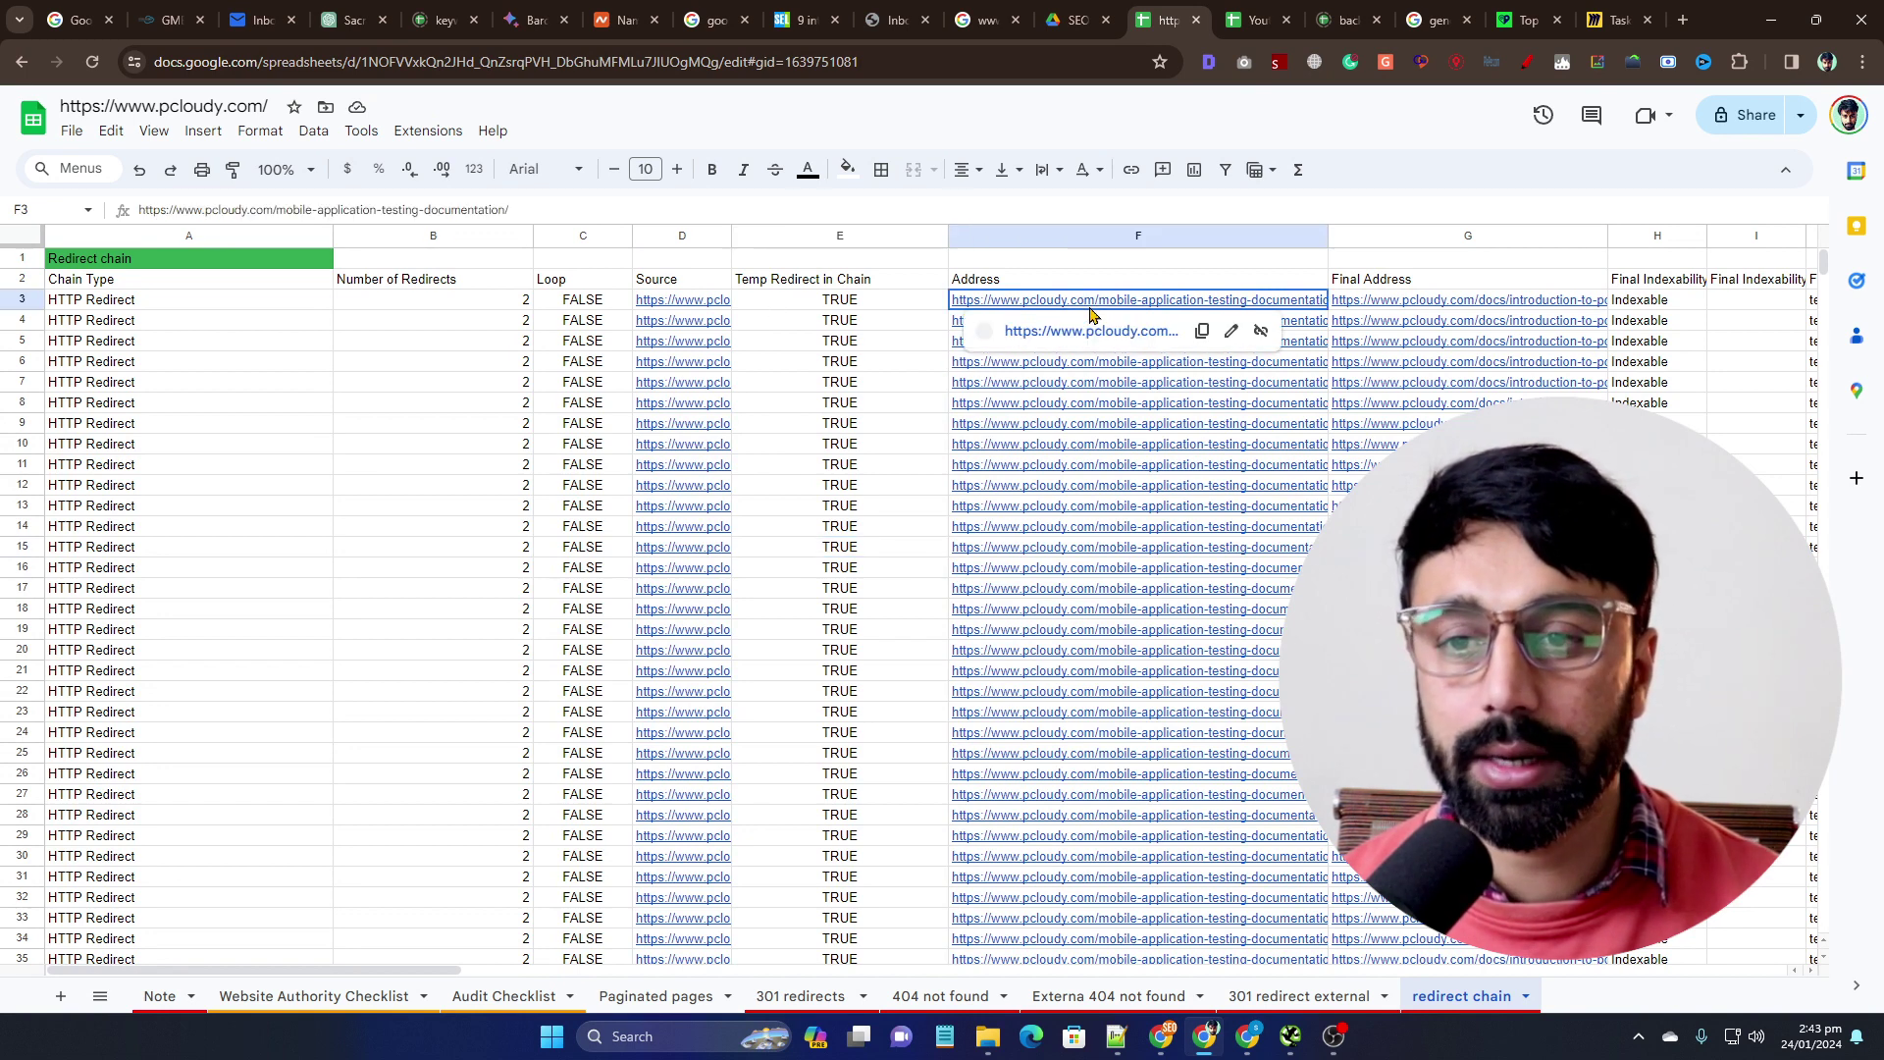
click(1514, 307)
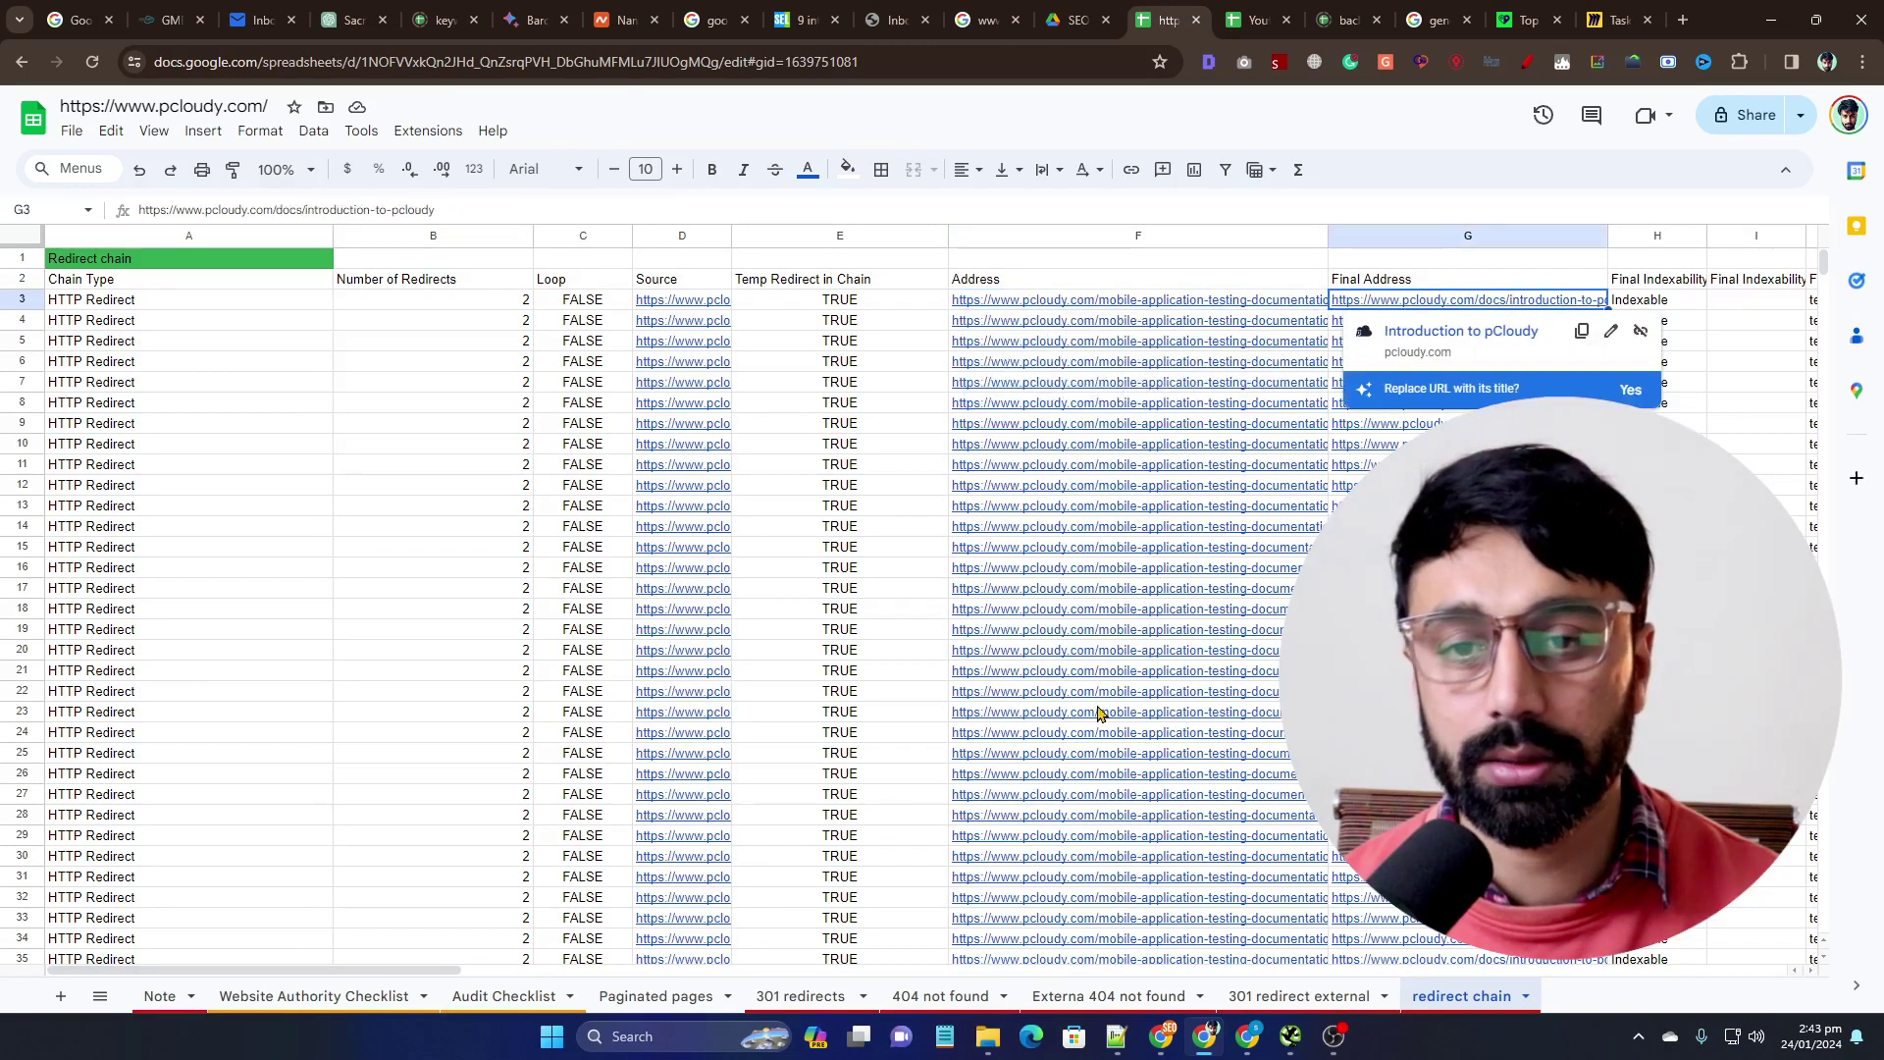
mouse_move(1147, 690)
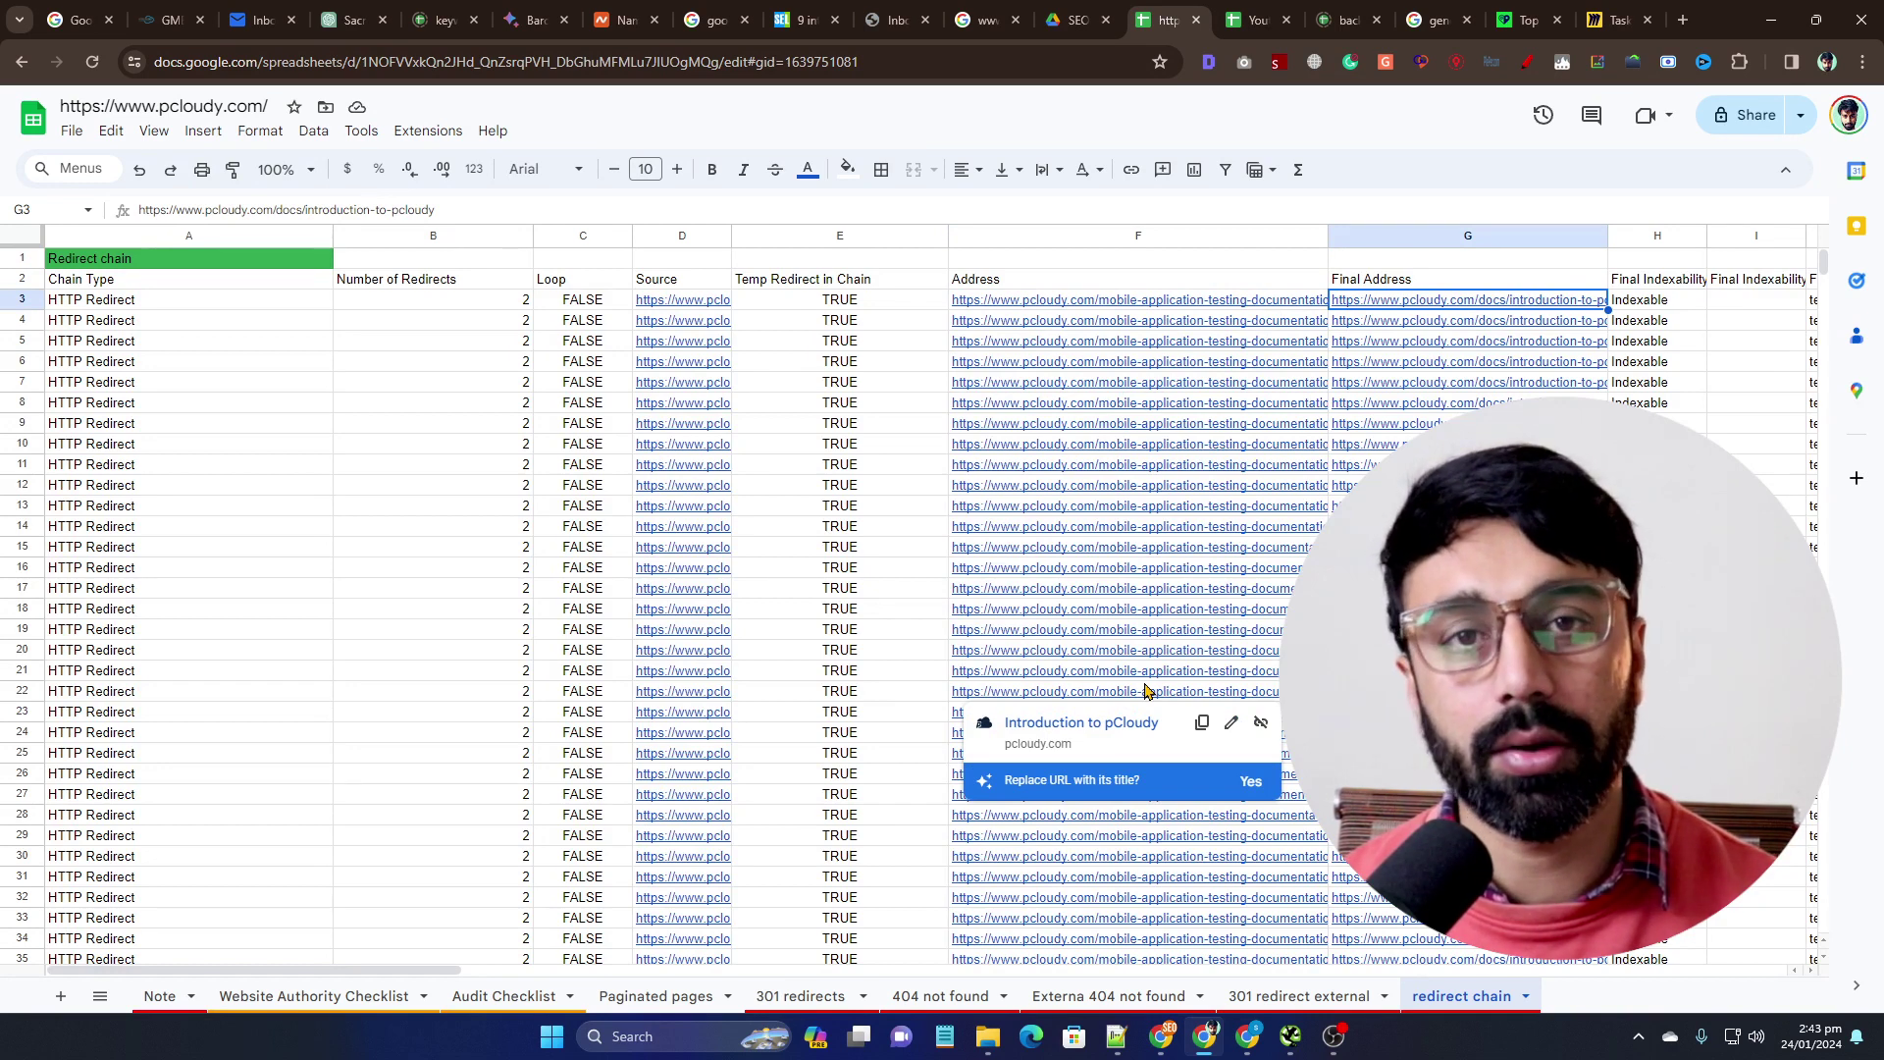
click(895, 492)
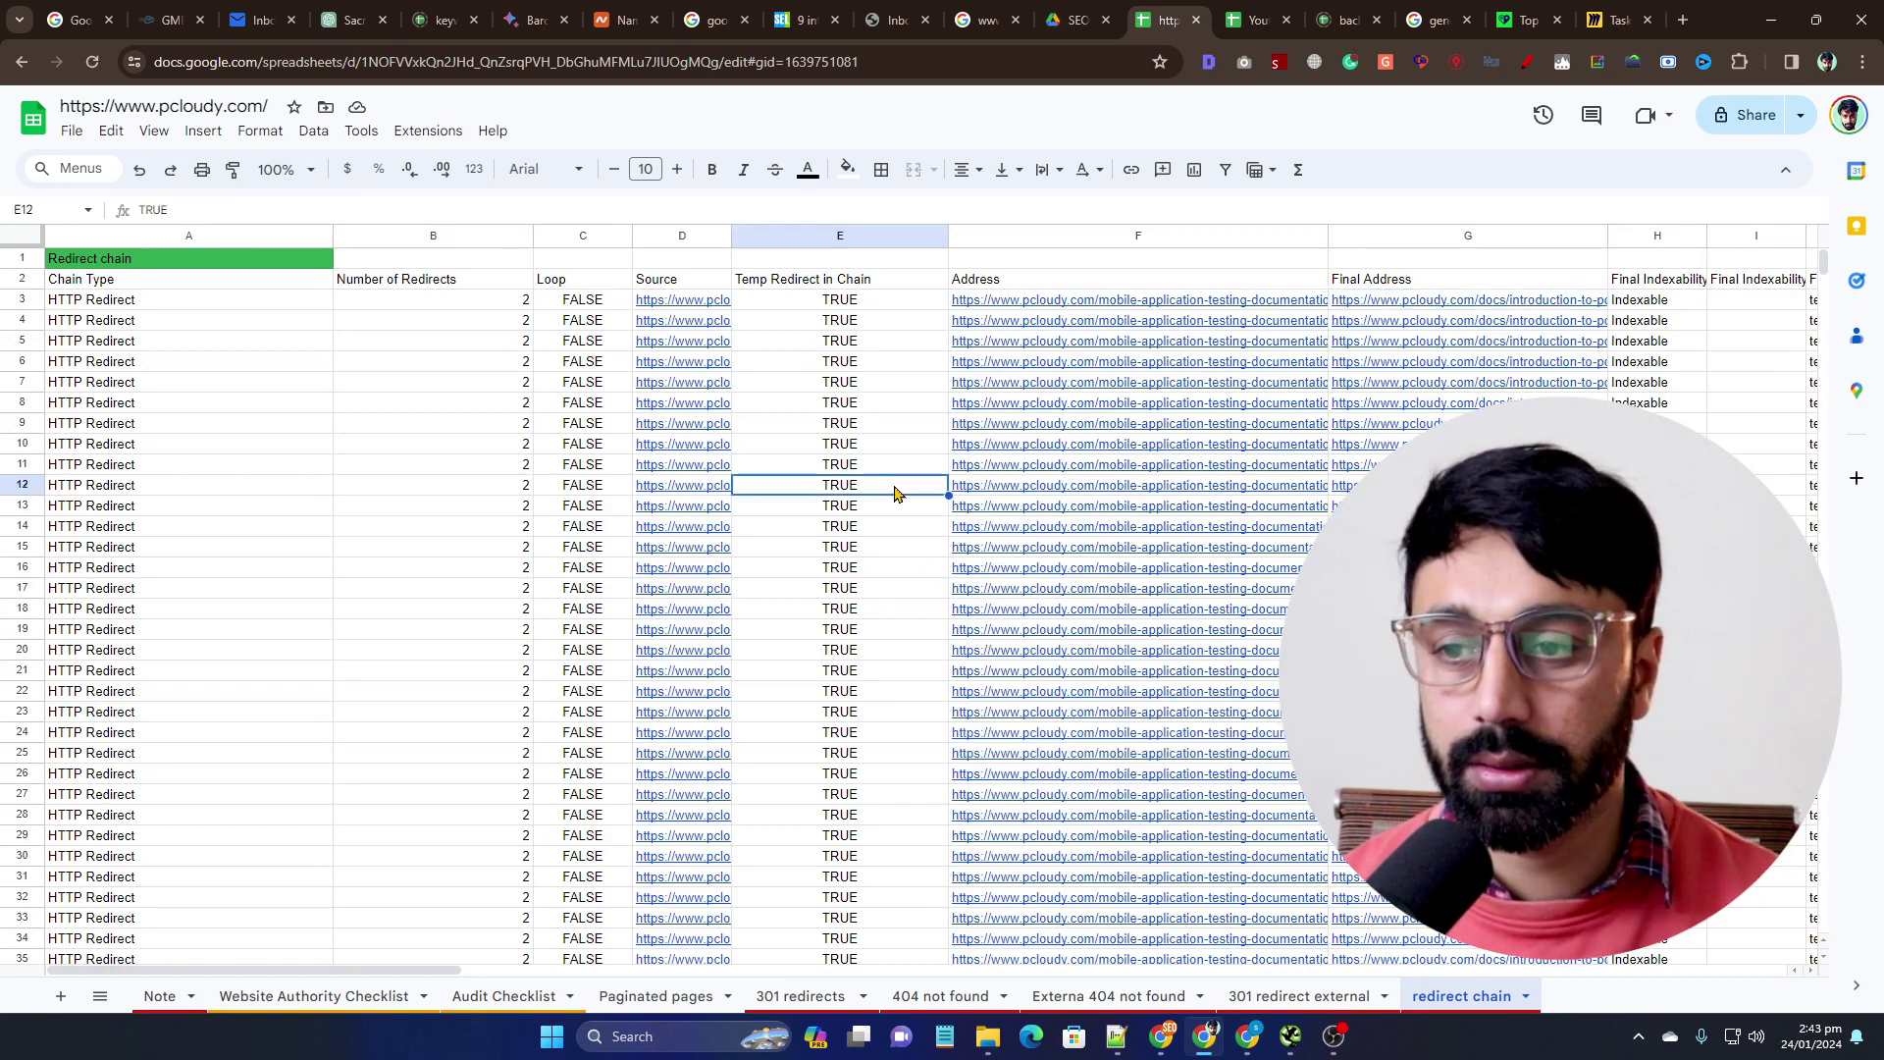
mouse_move(455, 969)
mouse_down()
mouse_move(1012, 980)
mouse_move(436, 979)
mouse_up()
Scroll the redirect chain sheet to confirm its data ends at row 163
scroll(769, 716, down, 10)
scroll(766, 741, down, 20)
scroll(905, 757, down, 3)
scroll(878, 734, up, 3)
click(273, 774)
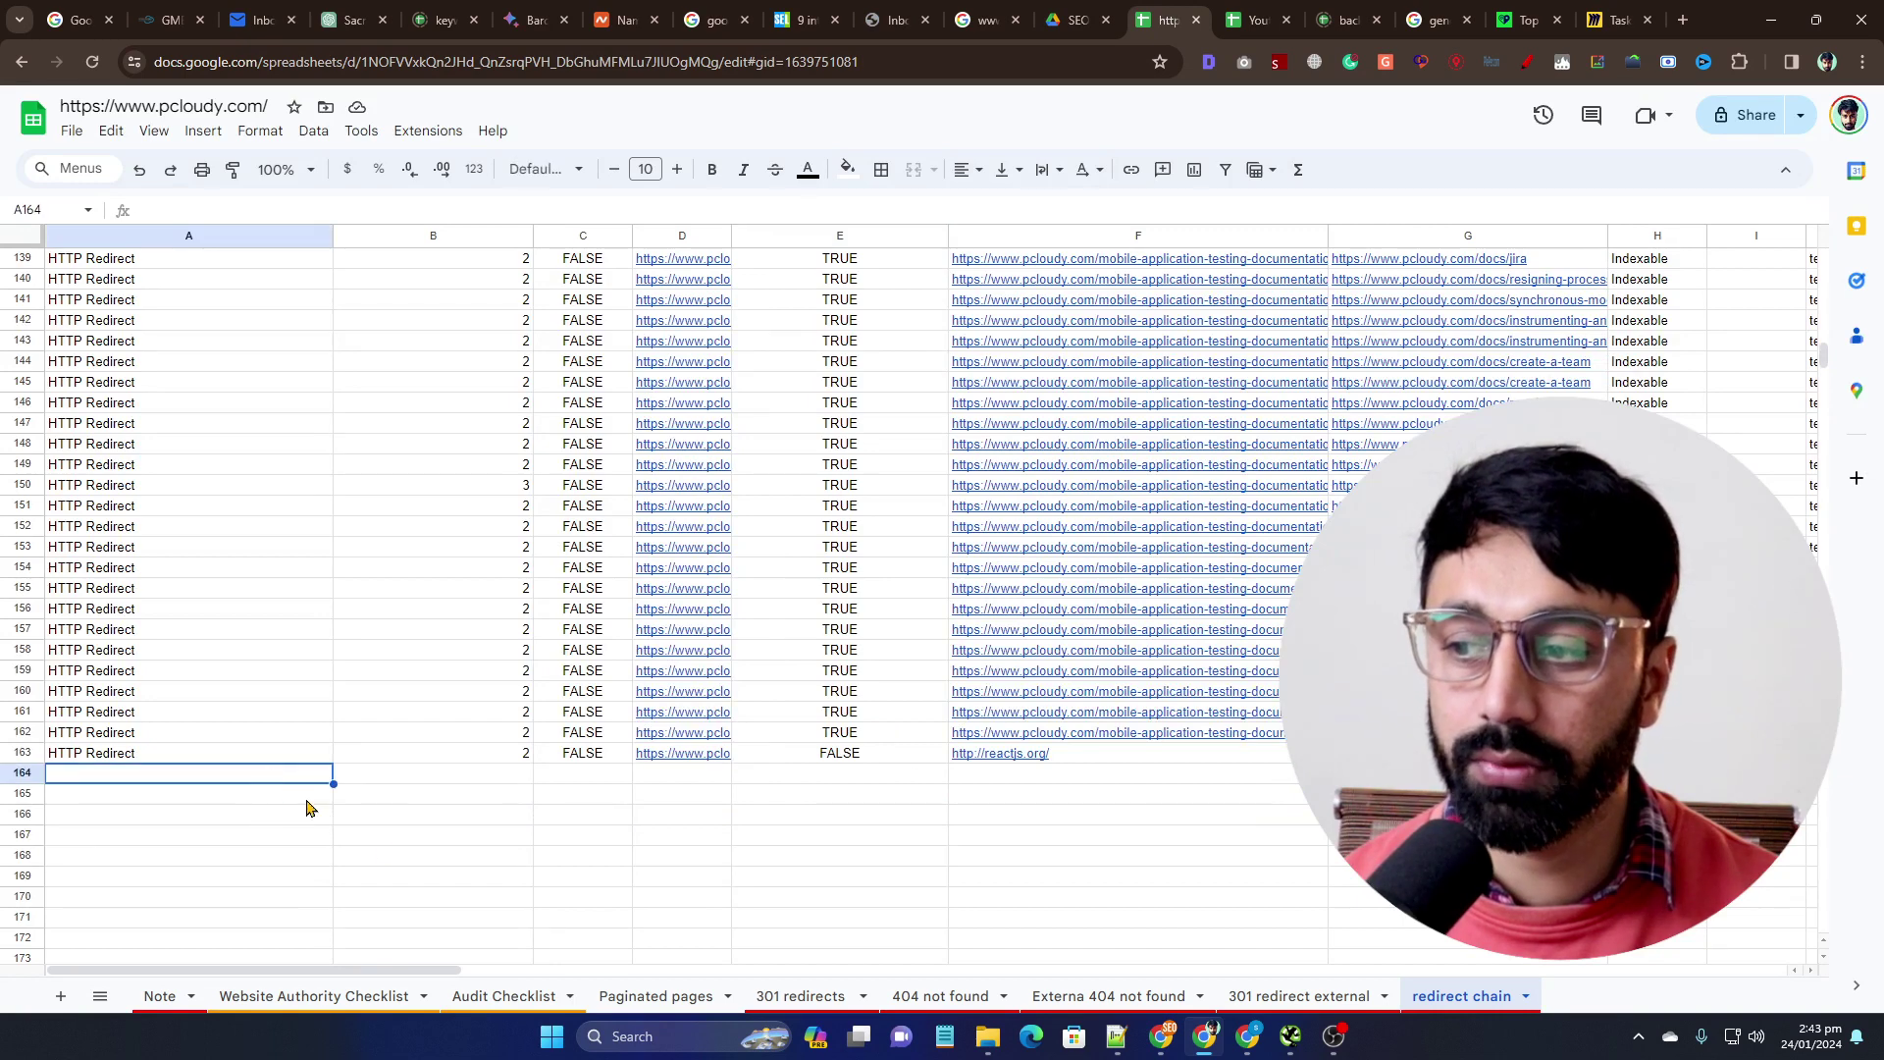
click(473, 858)
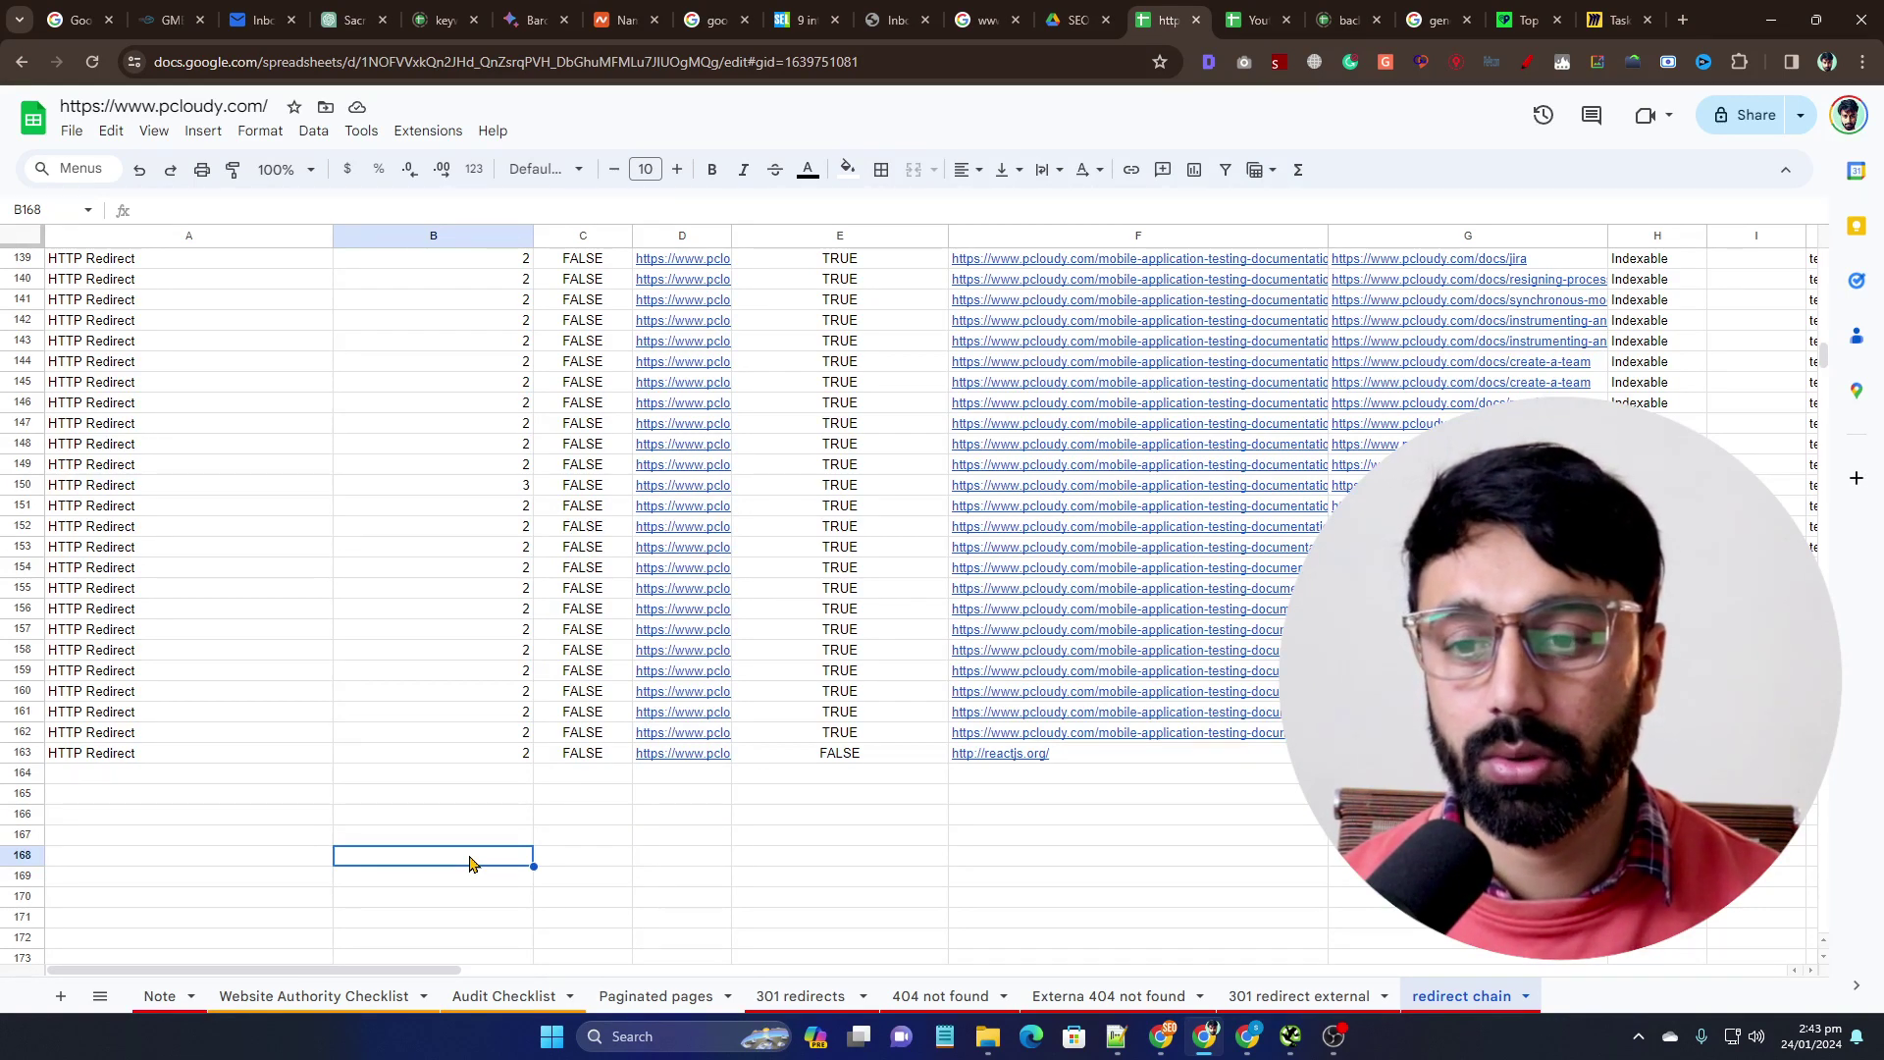
click(1072, 883)
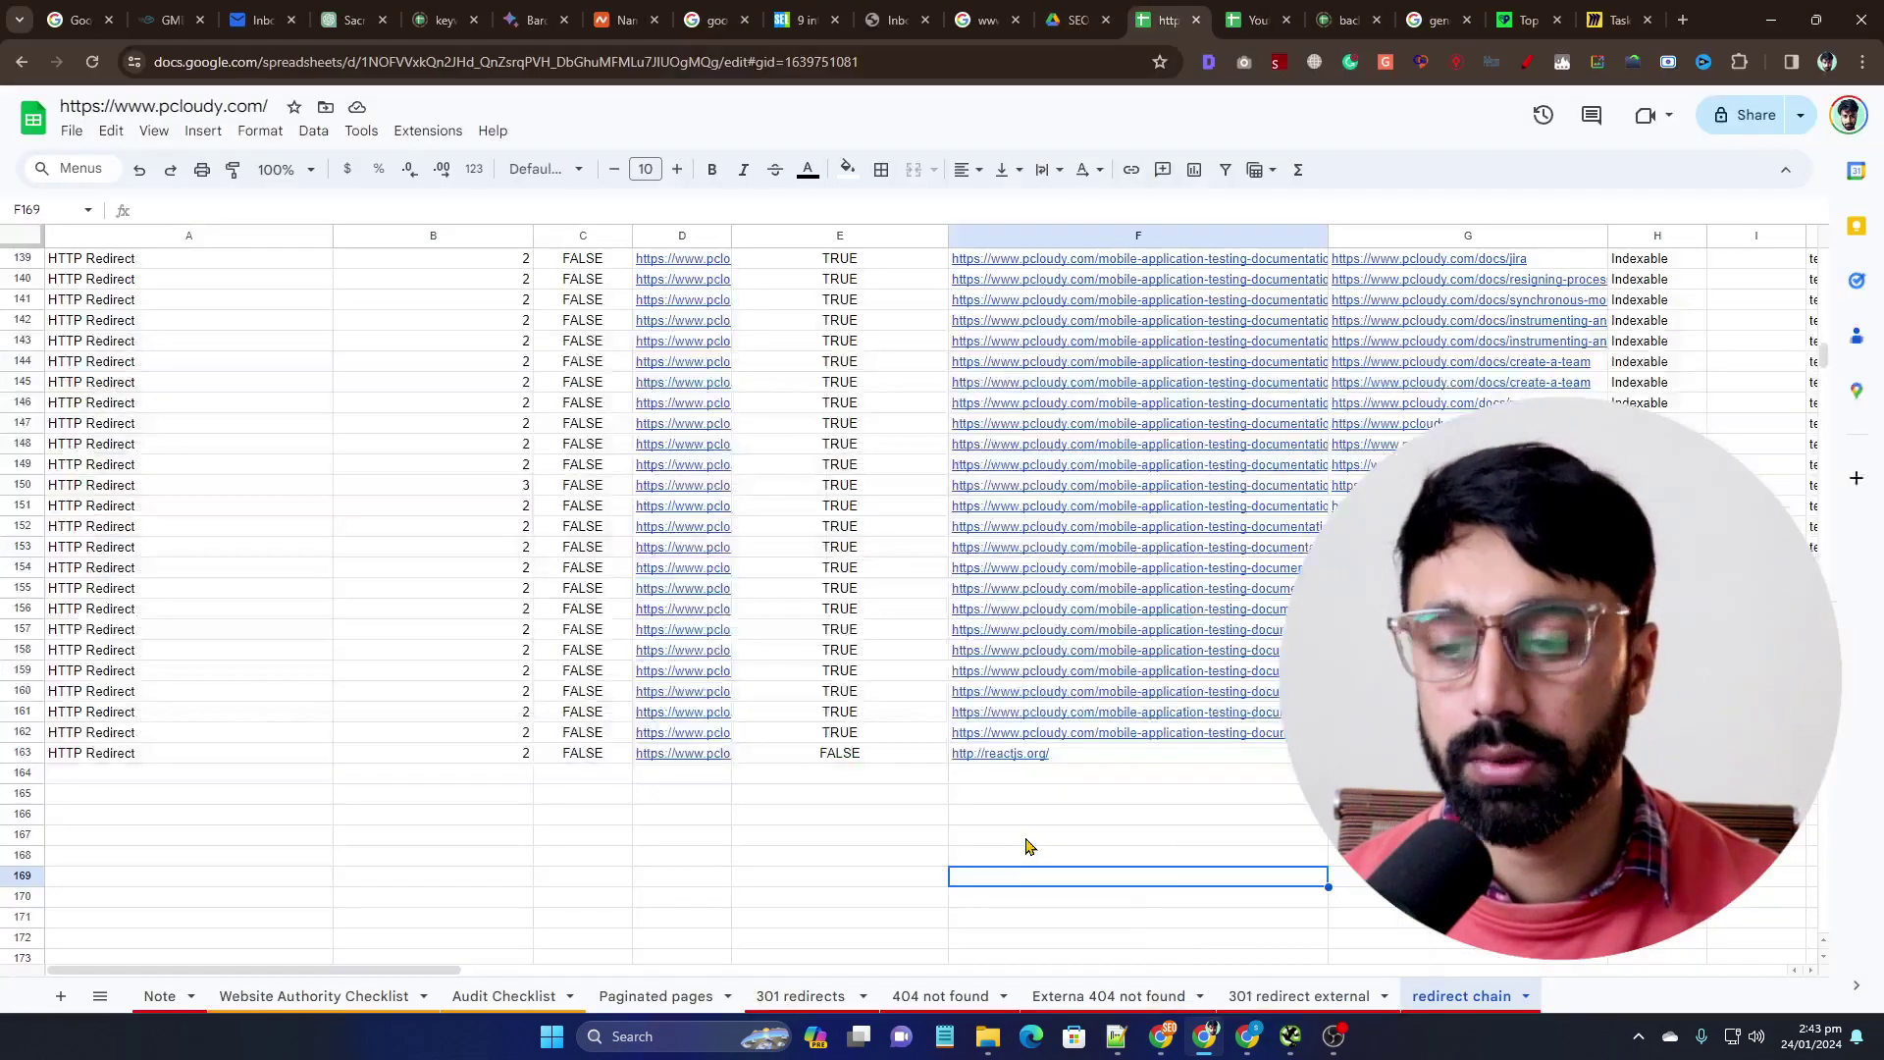
Bring Screaming Frog back, scroll its Internal table to the top and select the site address
click(1290, 1038)
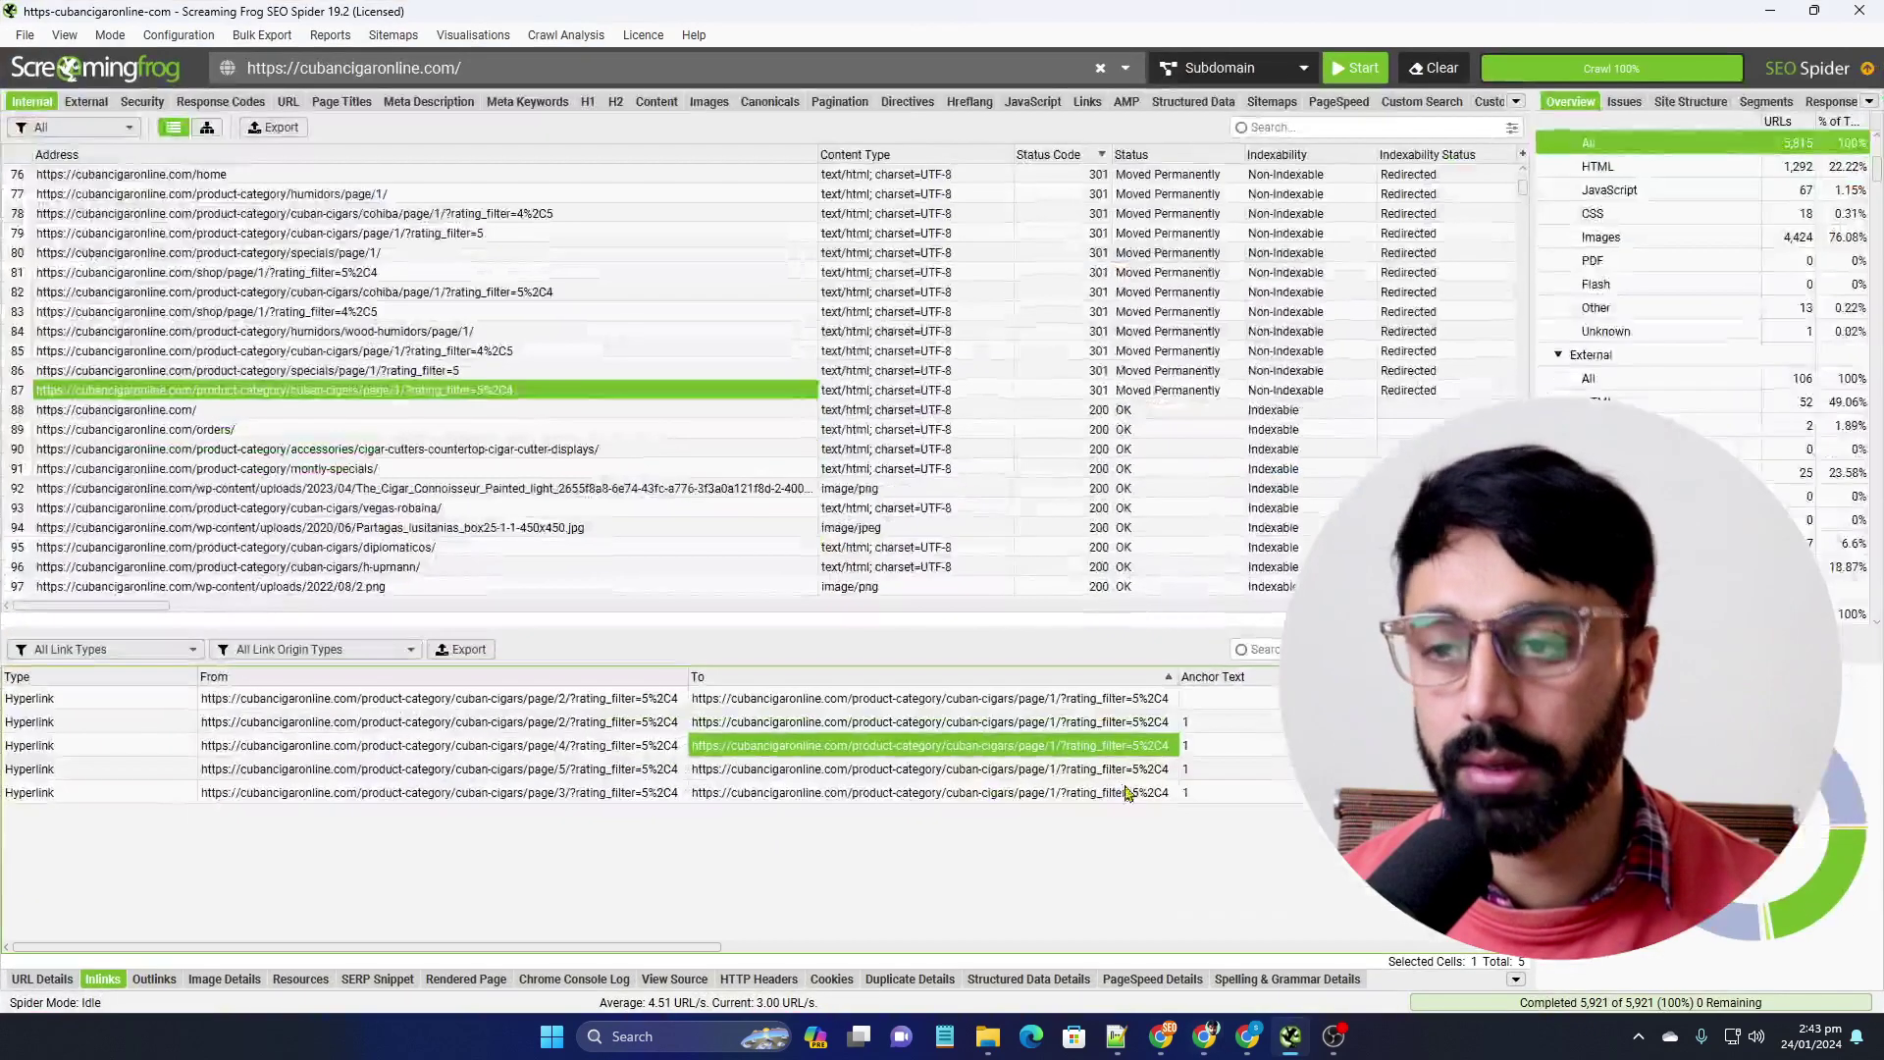
scroll(830, 447, up, 20)
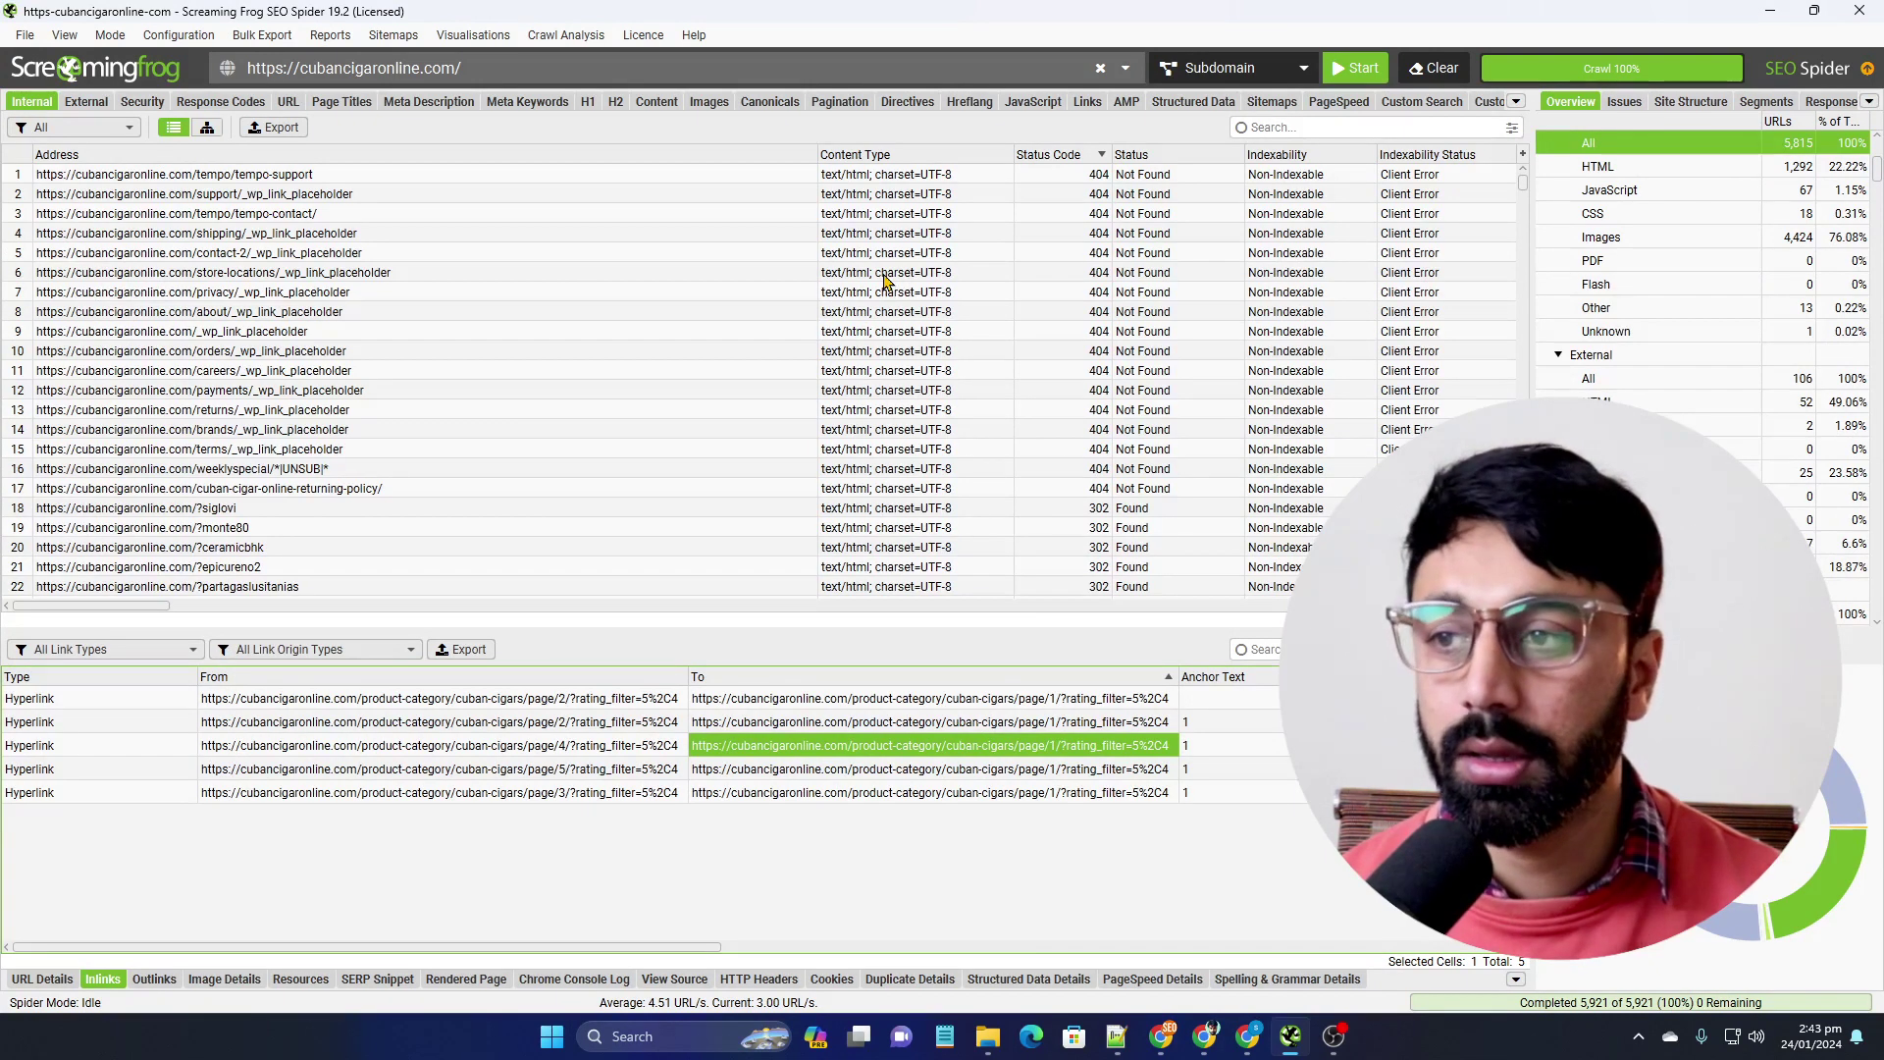
click(592, 65)
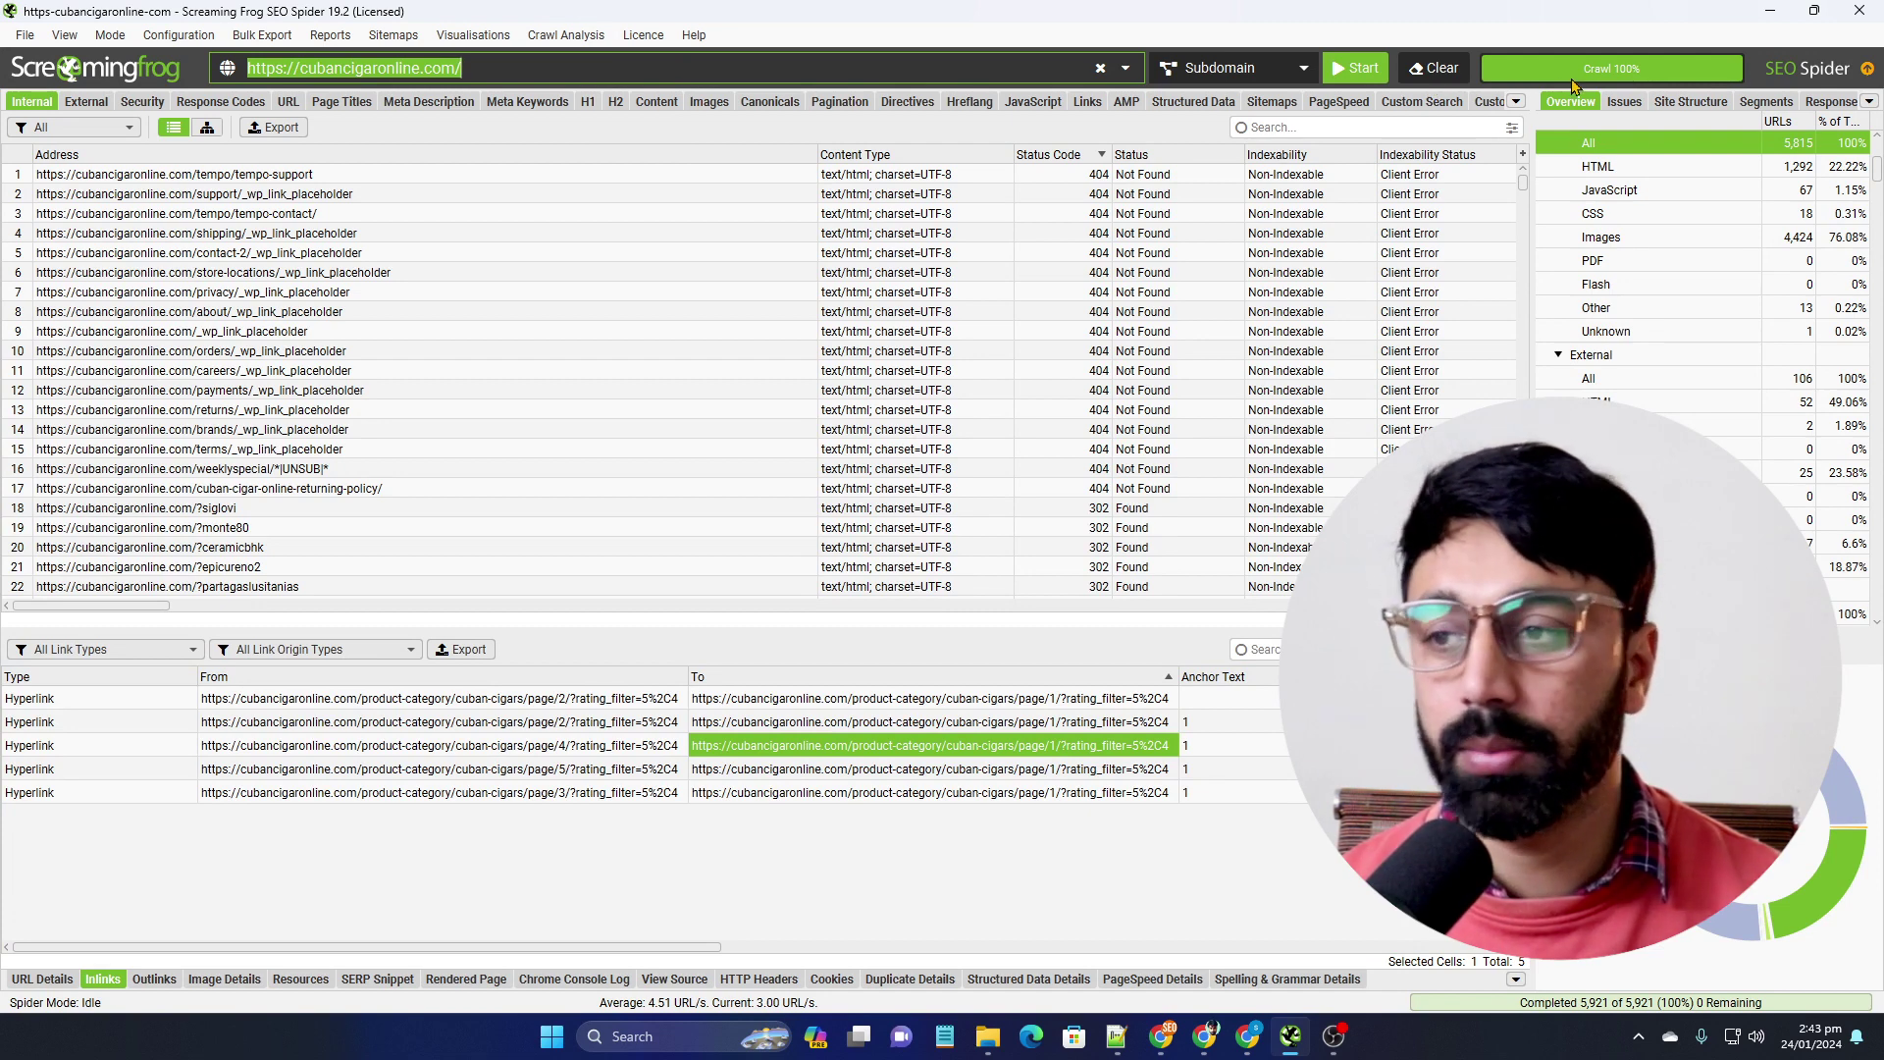
Export Reports > Redirects > Redirect Chains to Google Sheets as redirect_chains, overwriting the old file
click(336, 37)
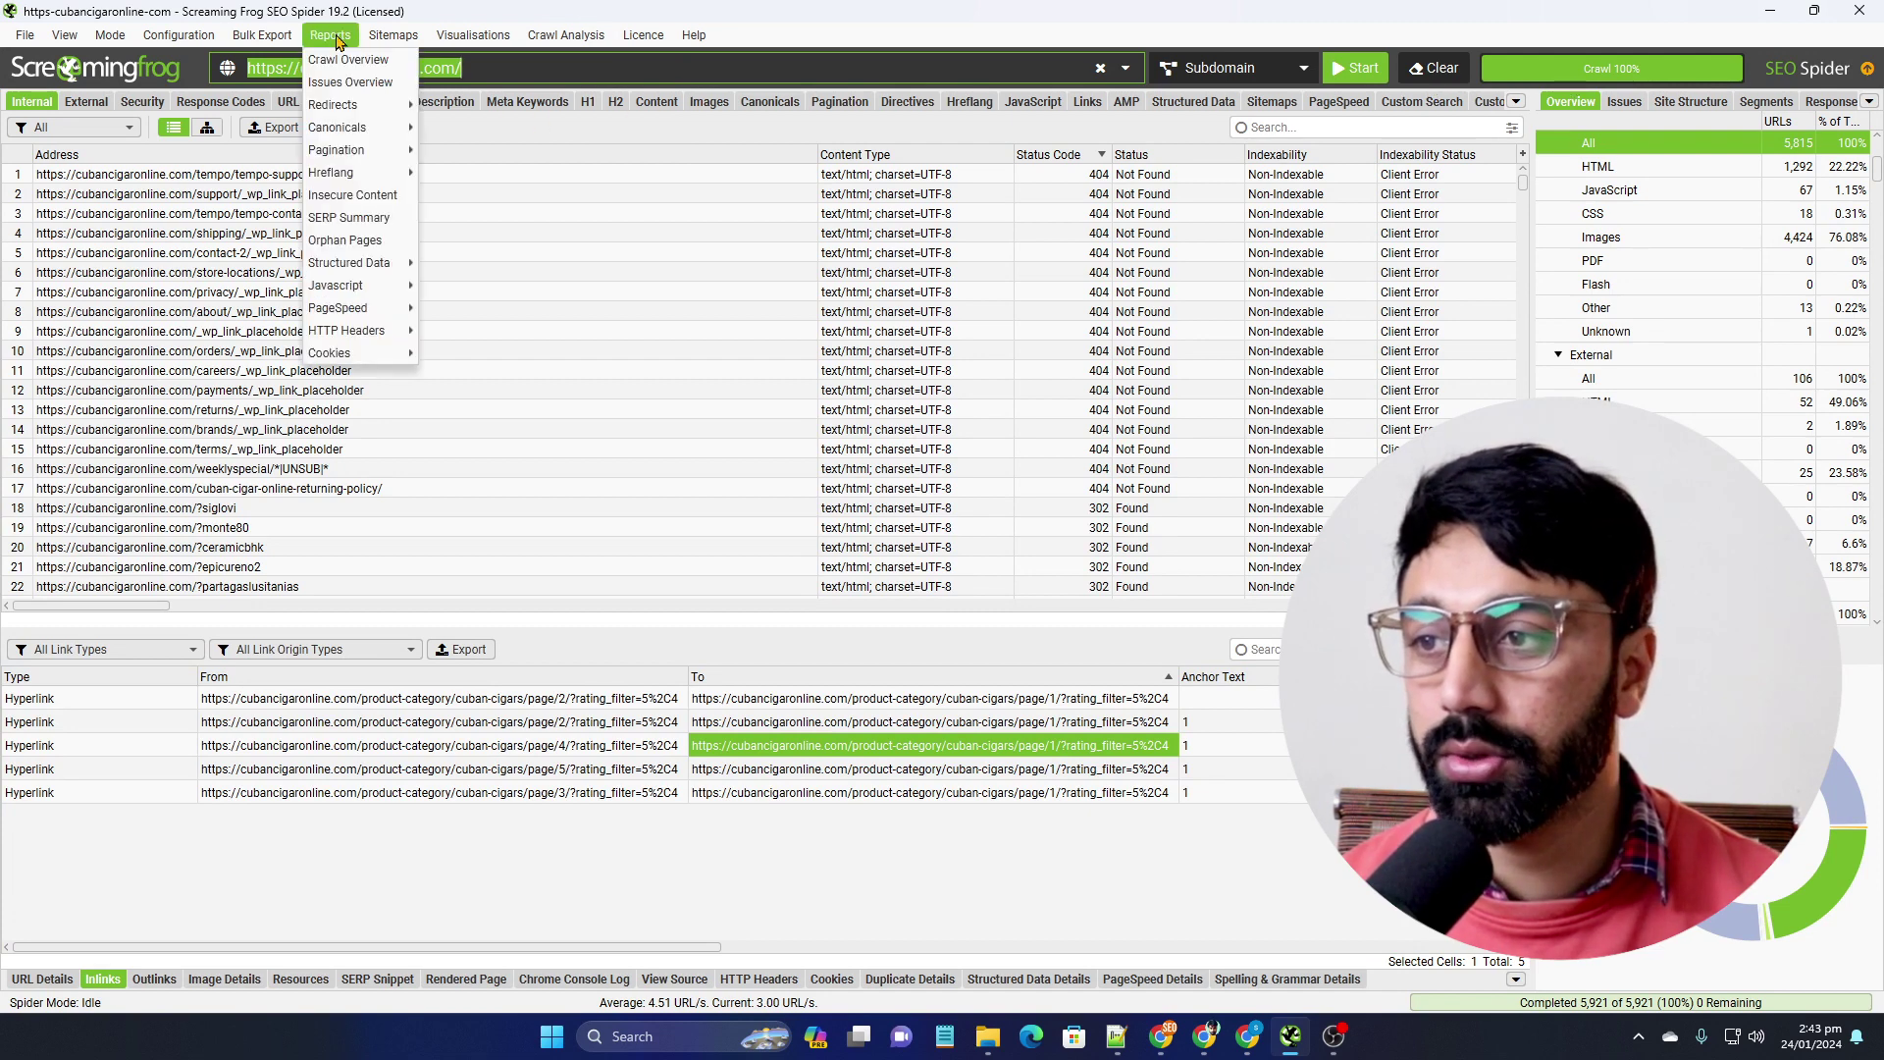
mouse_move(345, 111)
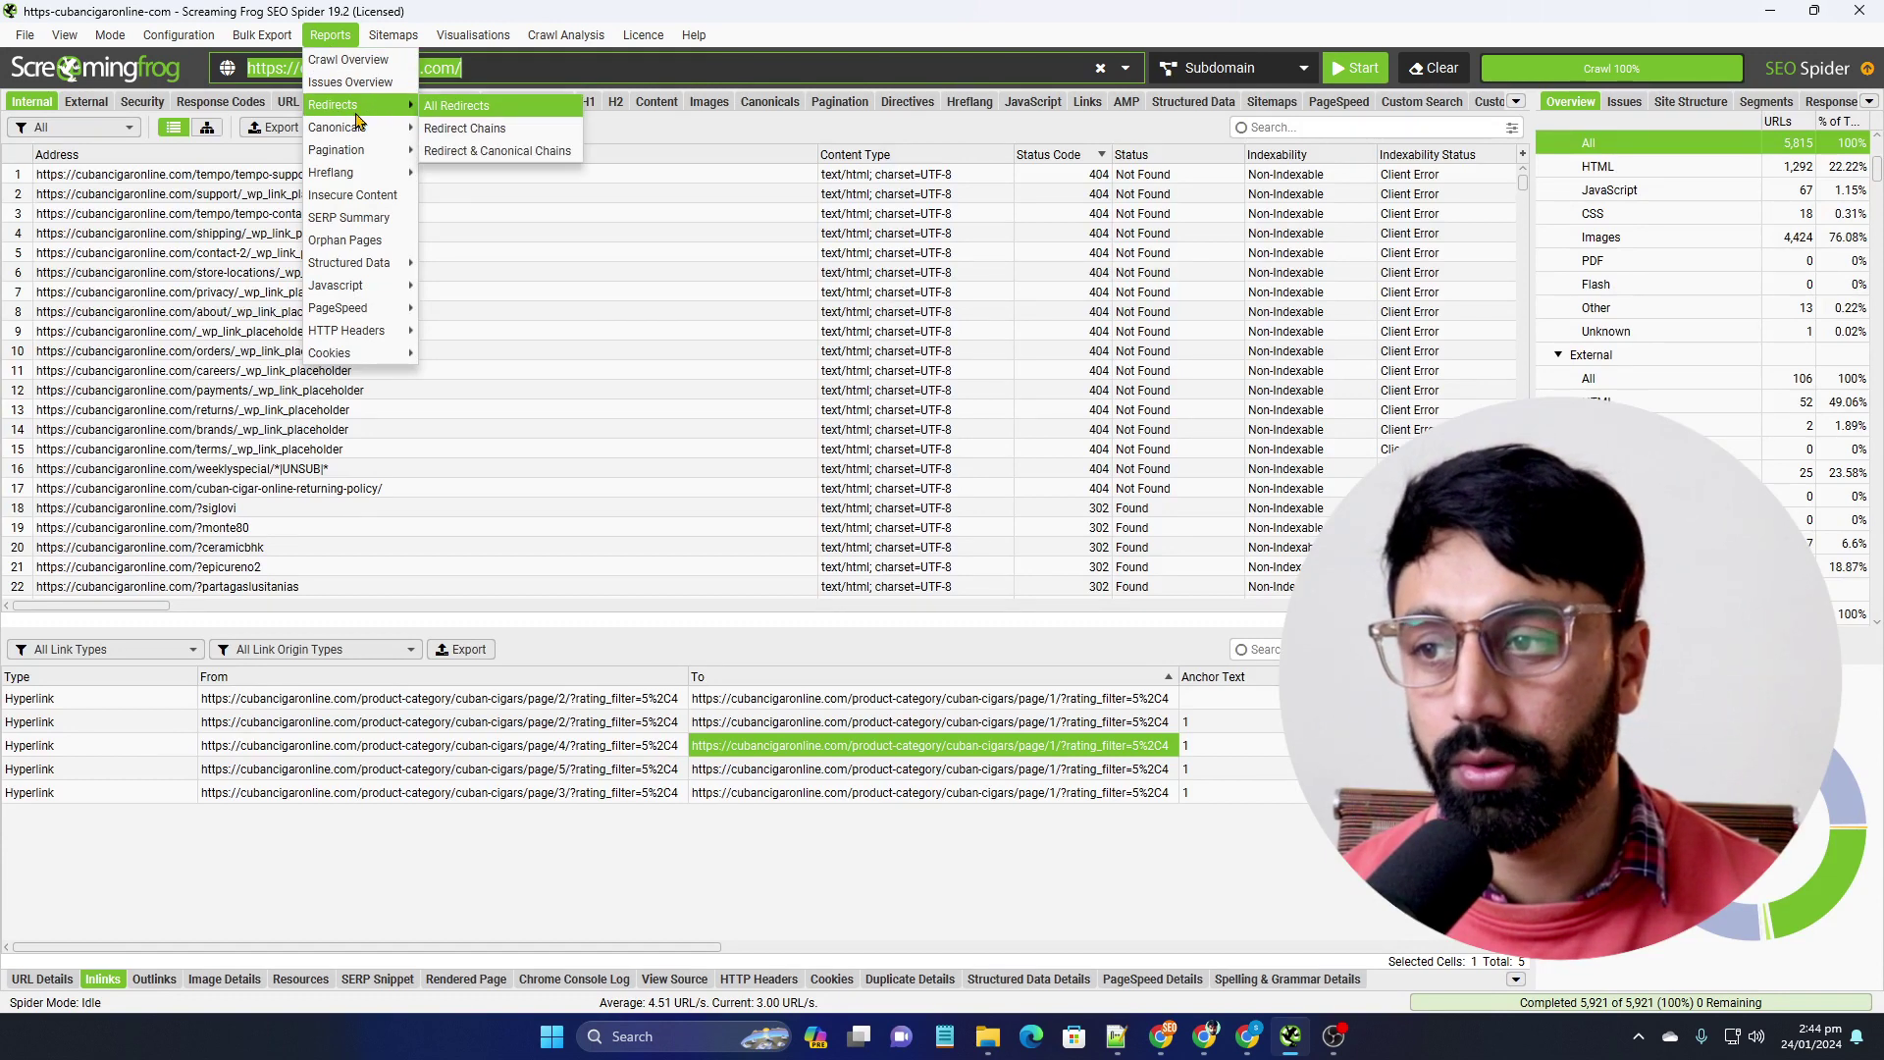
click(483, 131)
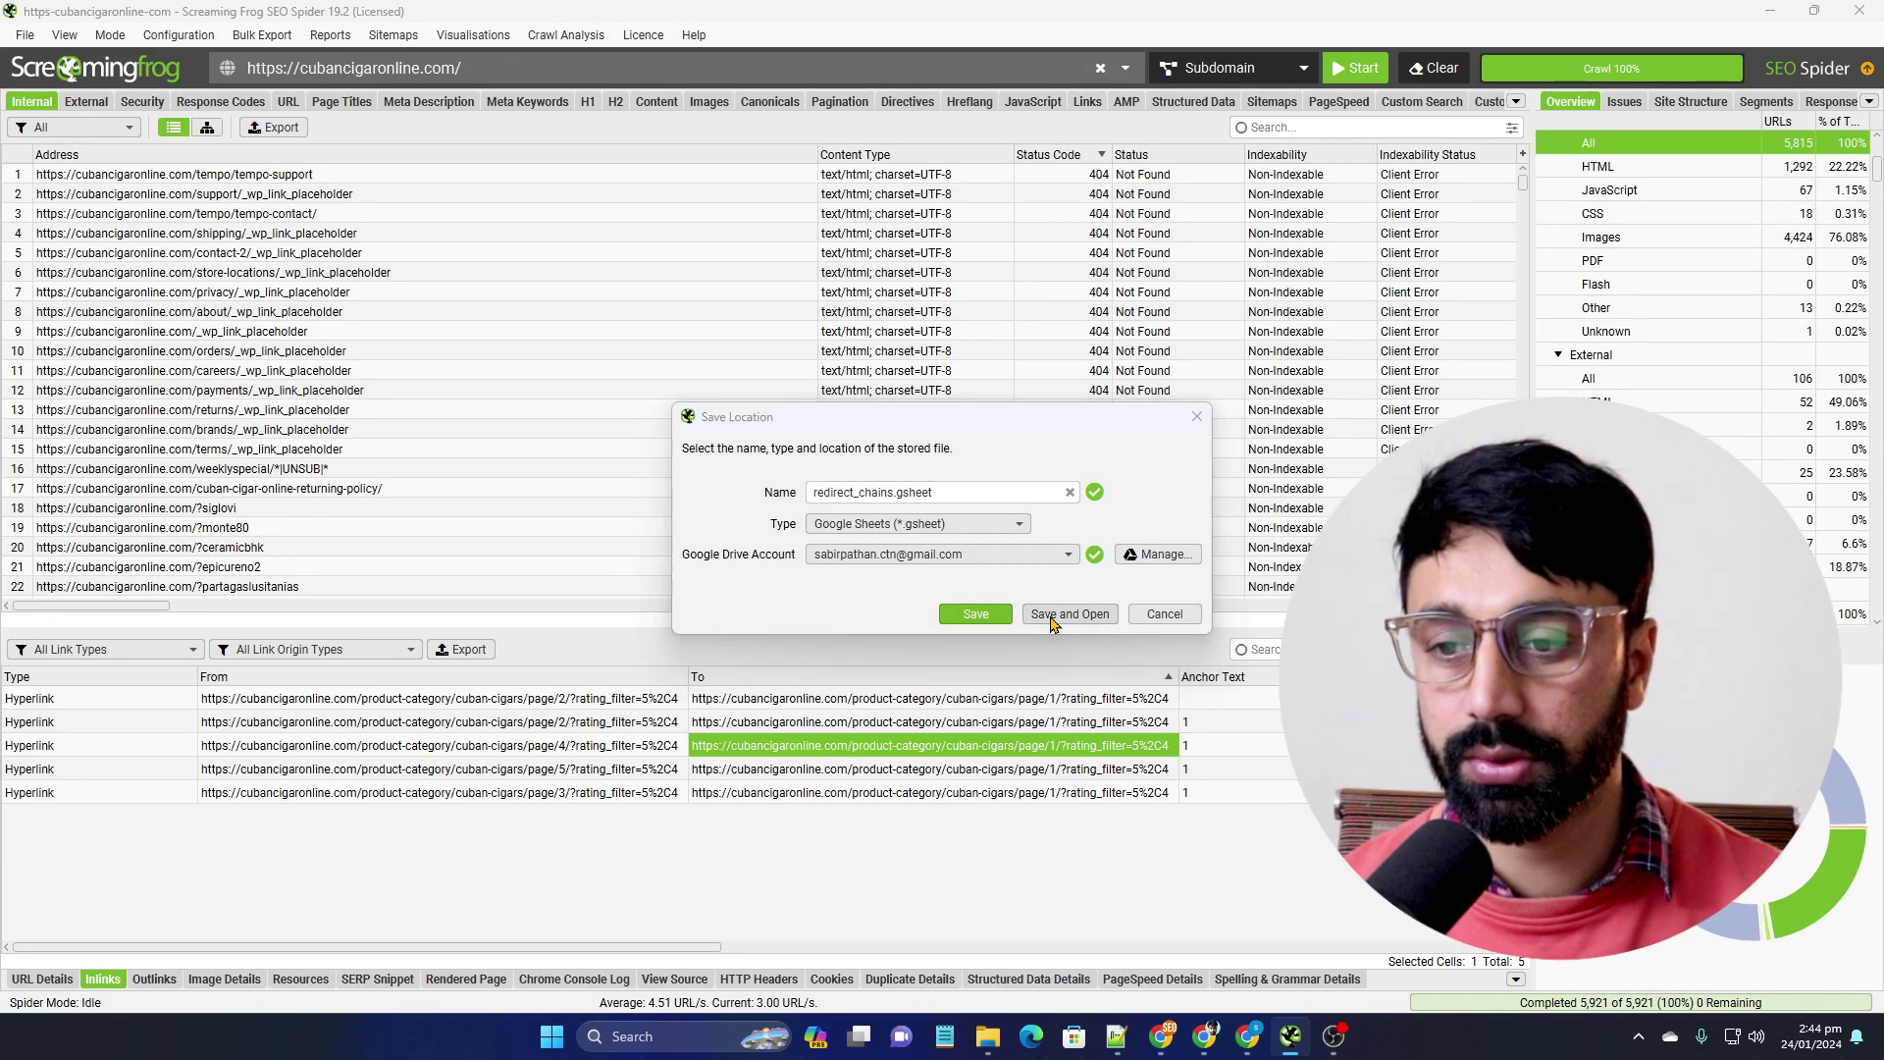
click(1050, 621)
click(981, 599)
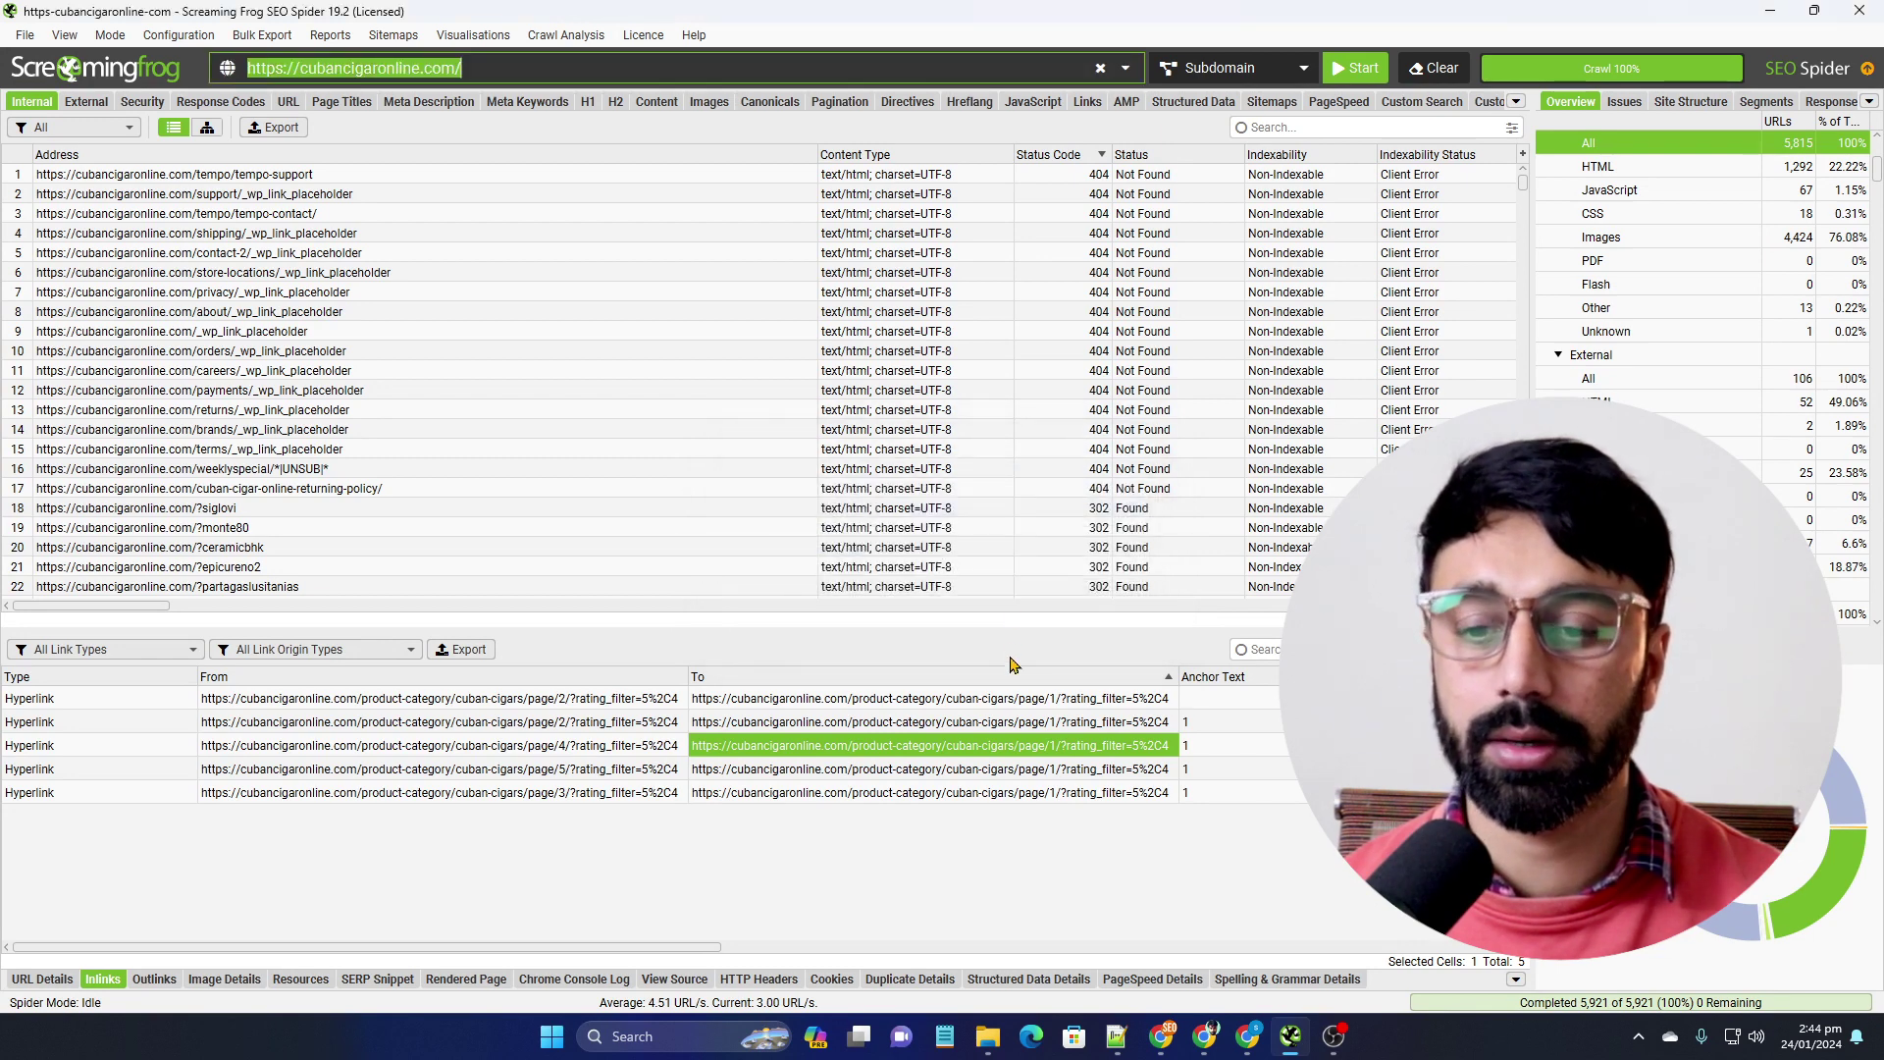
Widen the Source and Address columns, then open D2's weeklyspecial page in a new tab
key(alt+Tab)
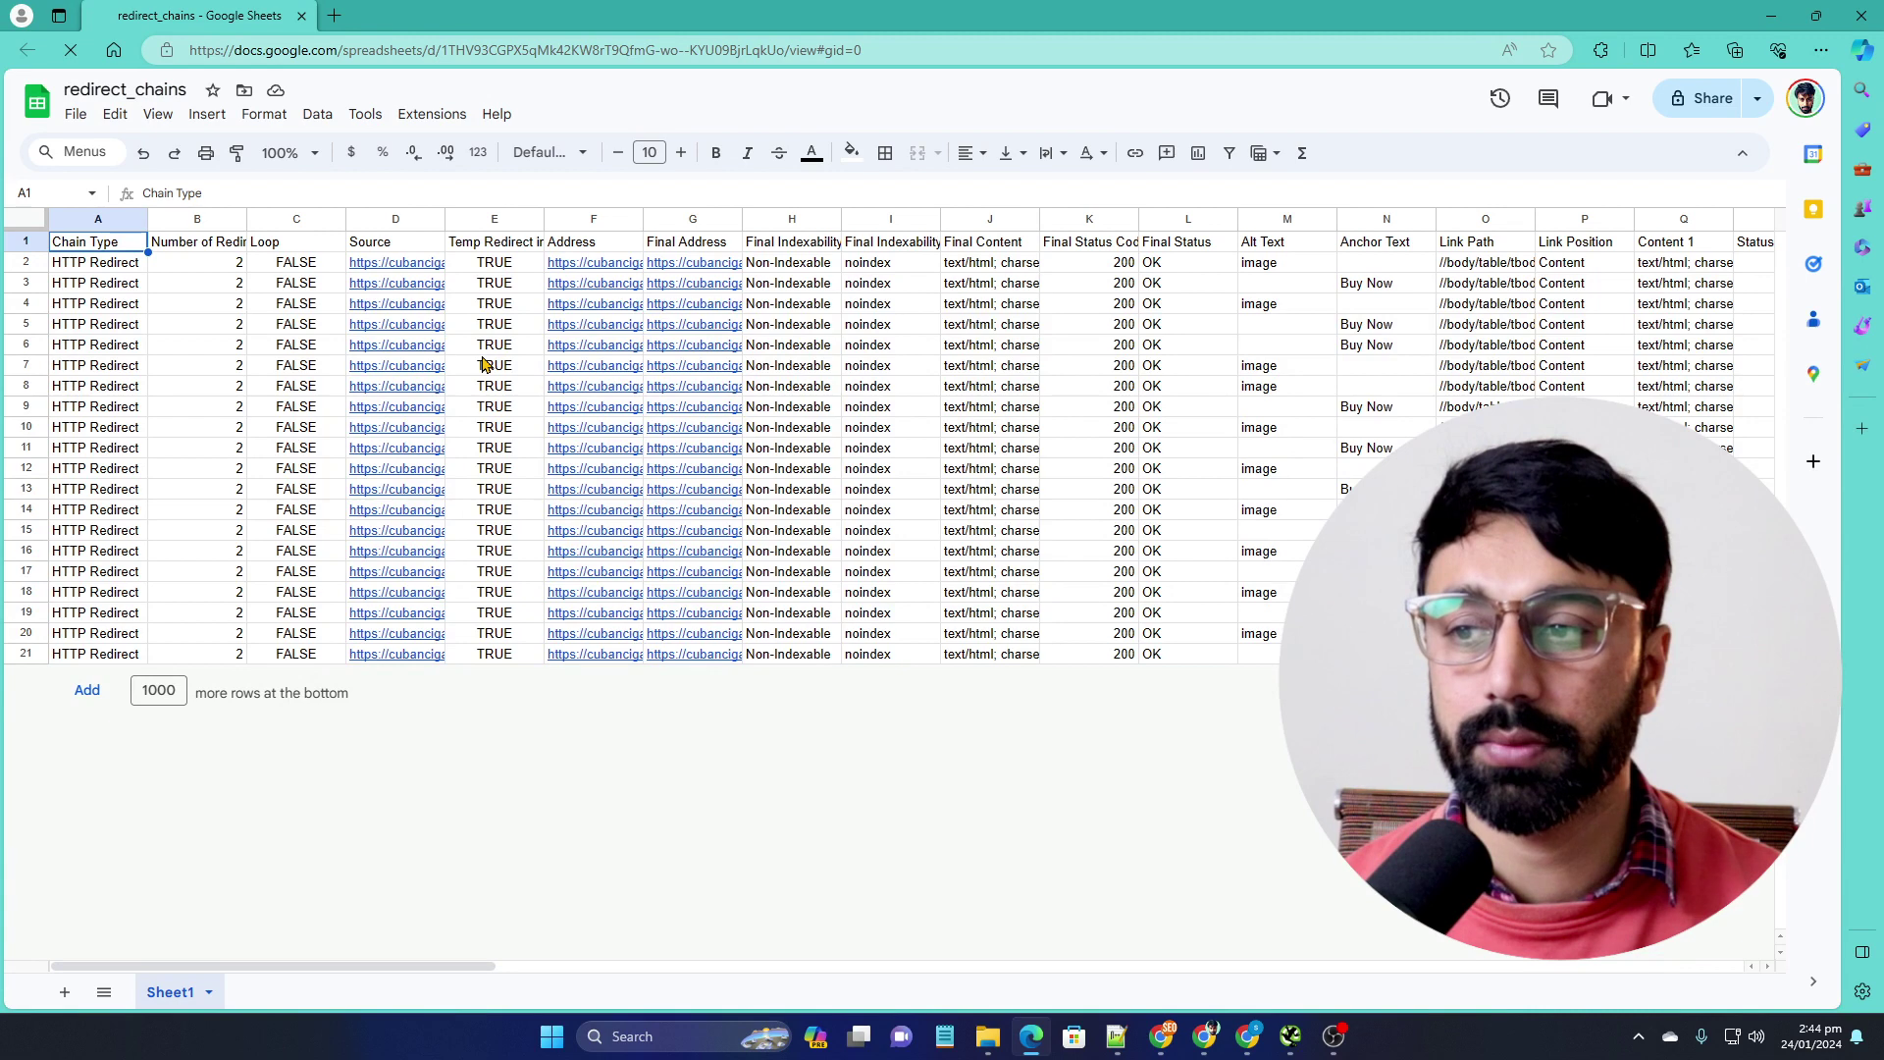
drag(446, 218, 709, 217)
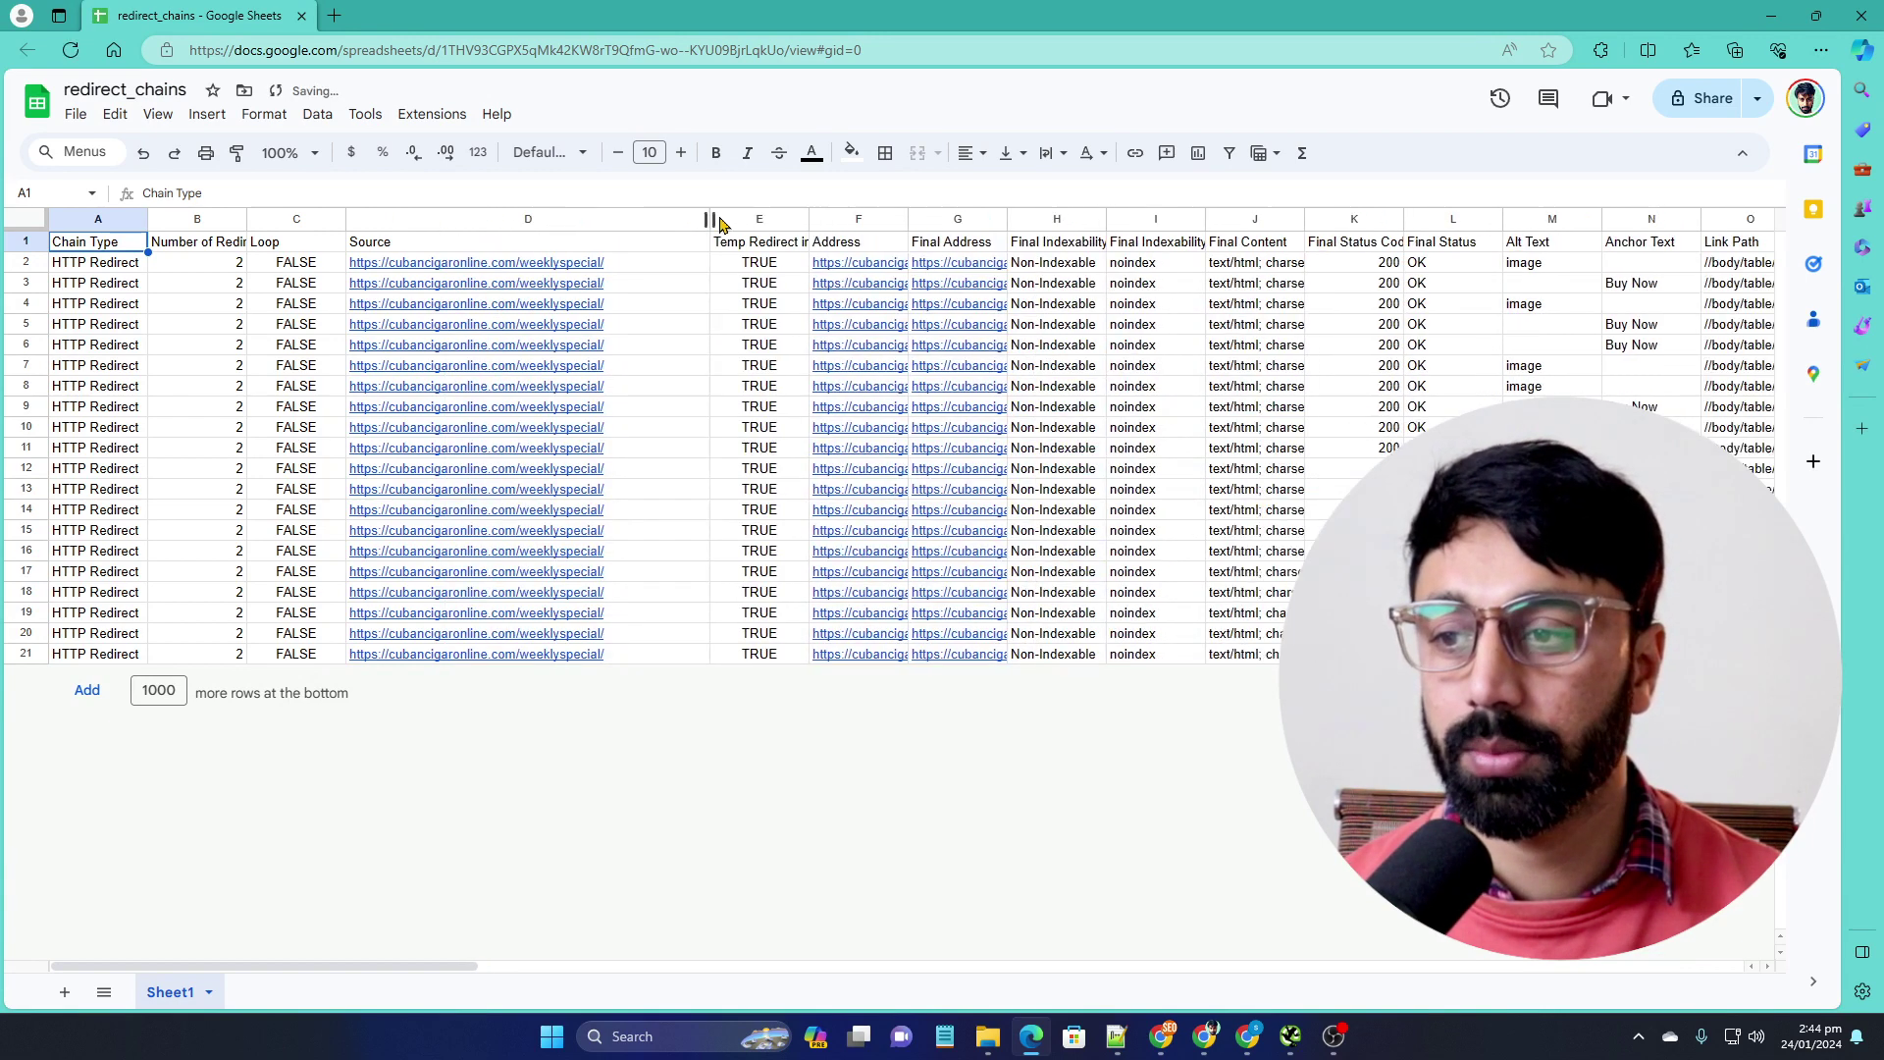
drag(907, 220, 1712, 217)
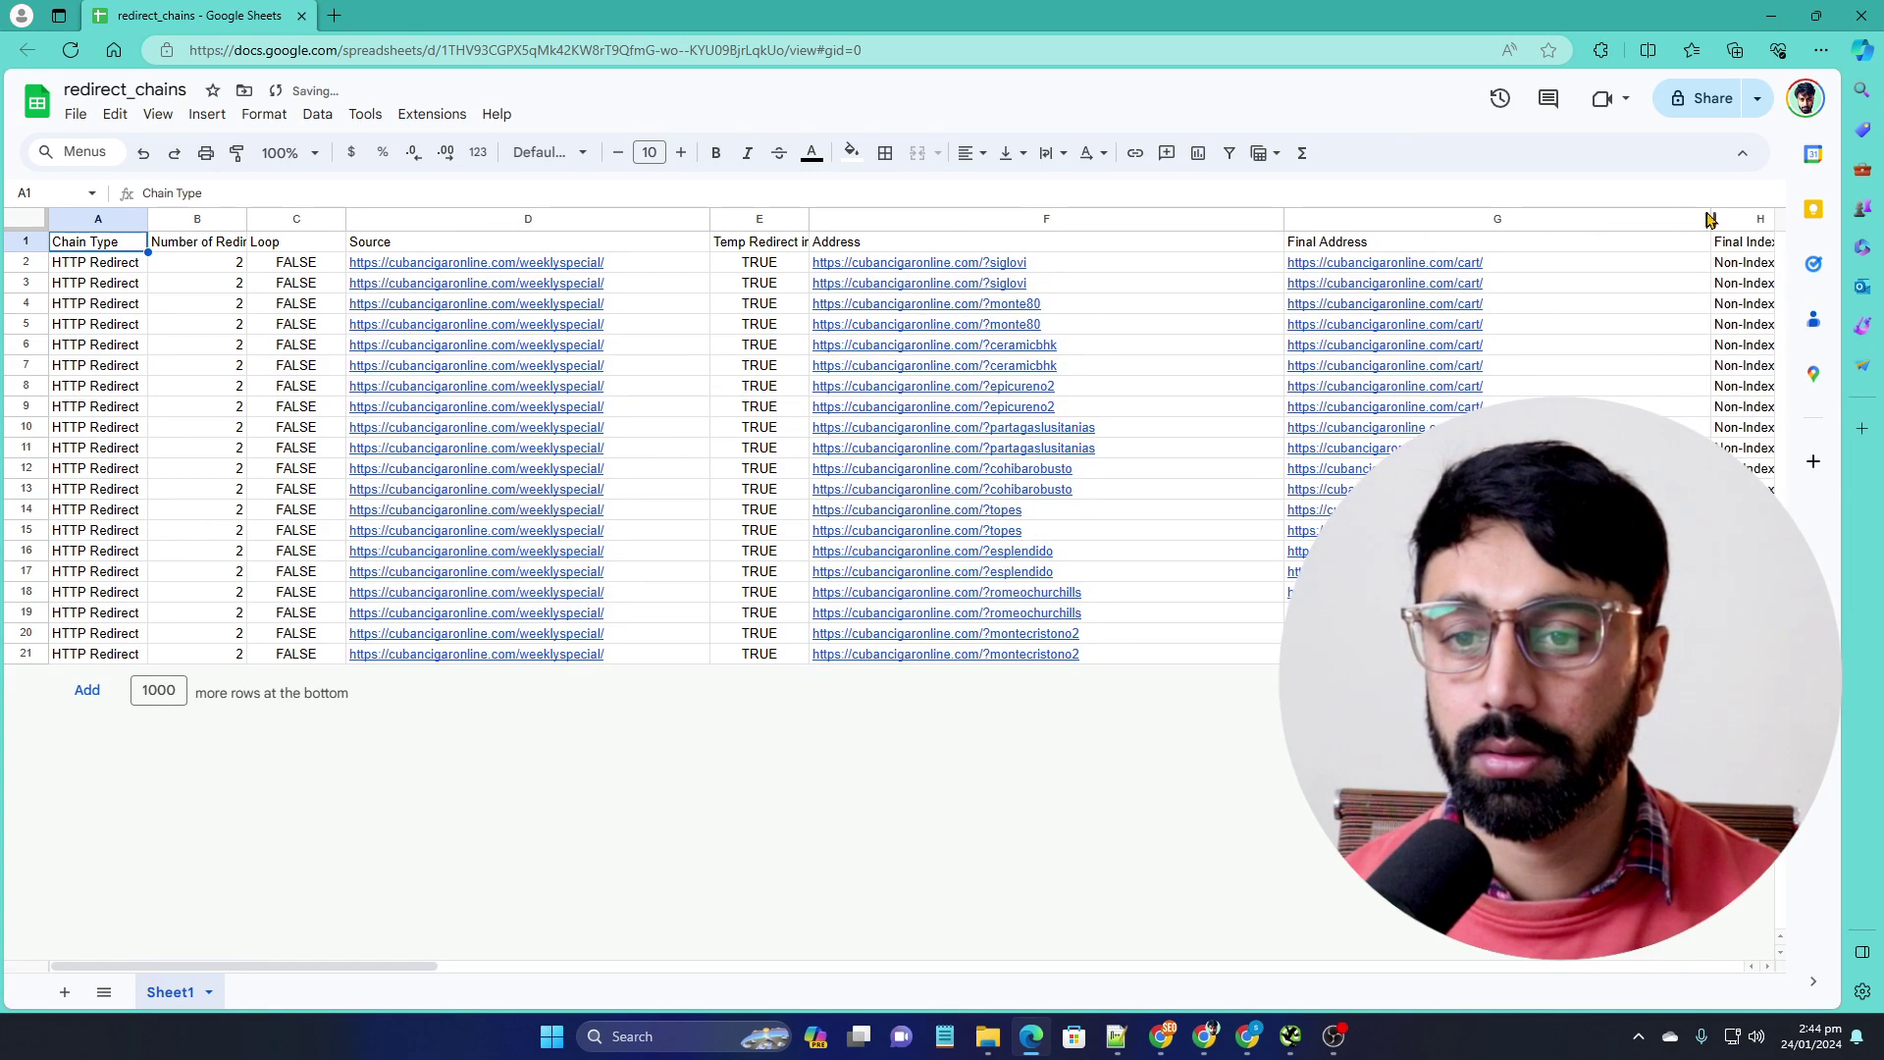
click(492, 267)
click(463, 300)
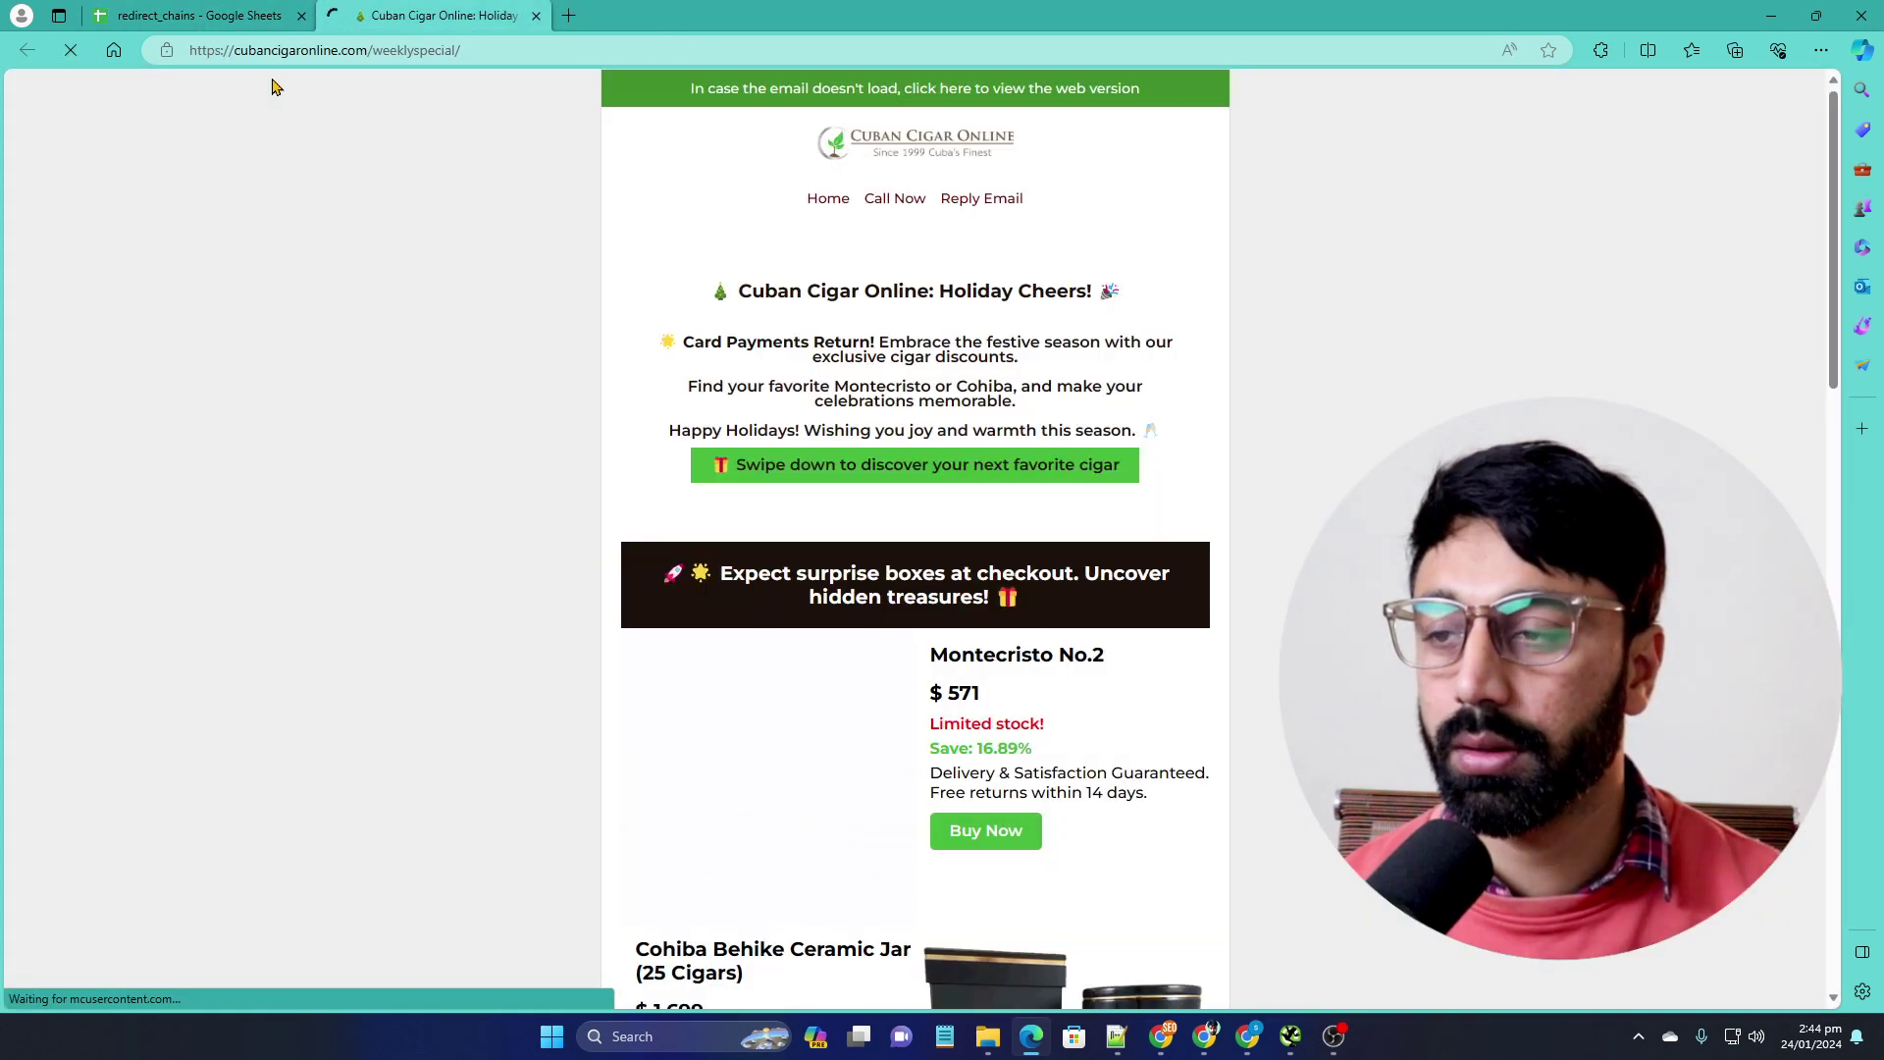
Open the ?siglovi redirect address from F2 and the final cart address from row 3 in new tabs
click(248, 9)
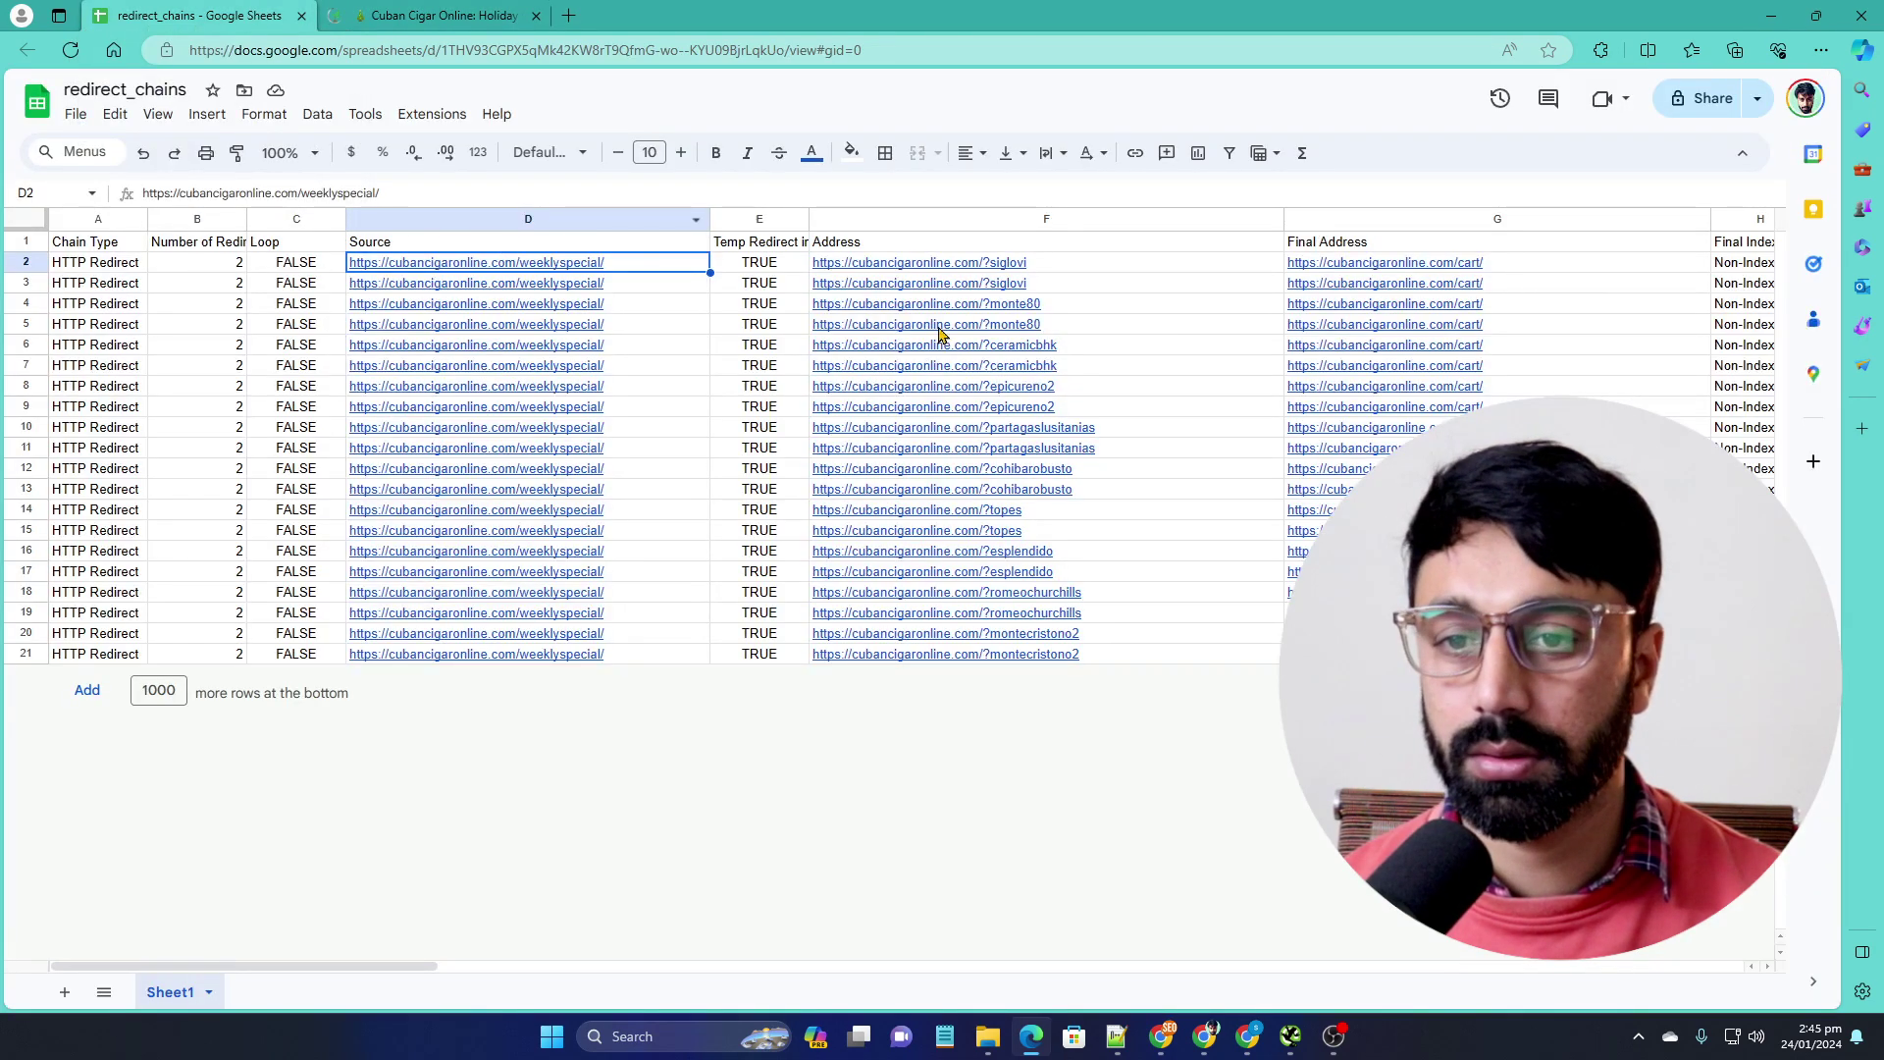
click(919, 271)
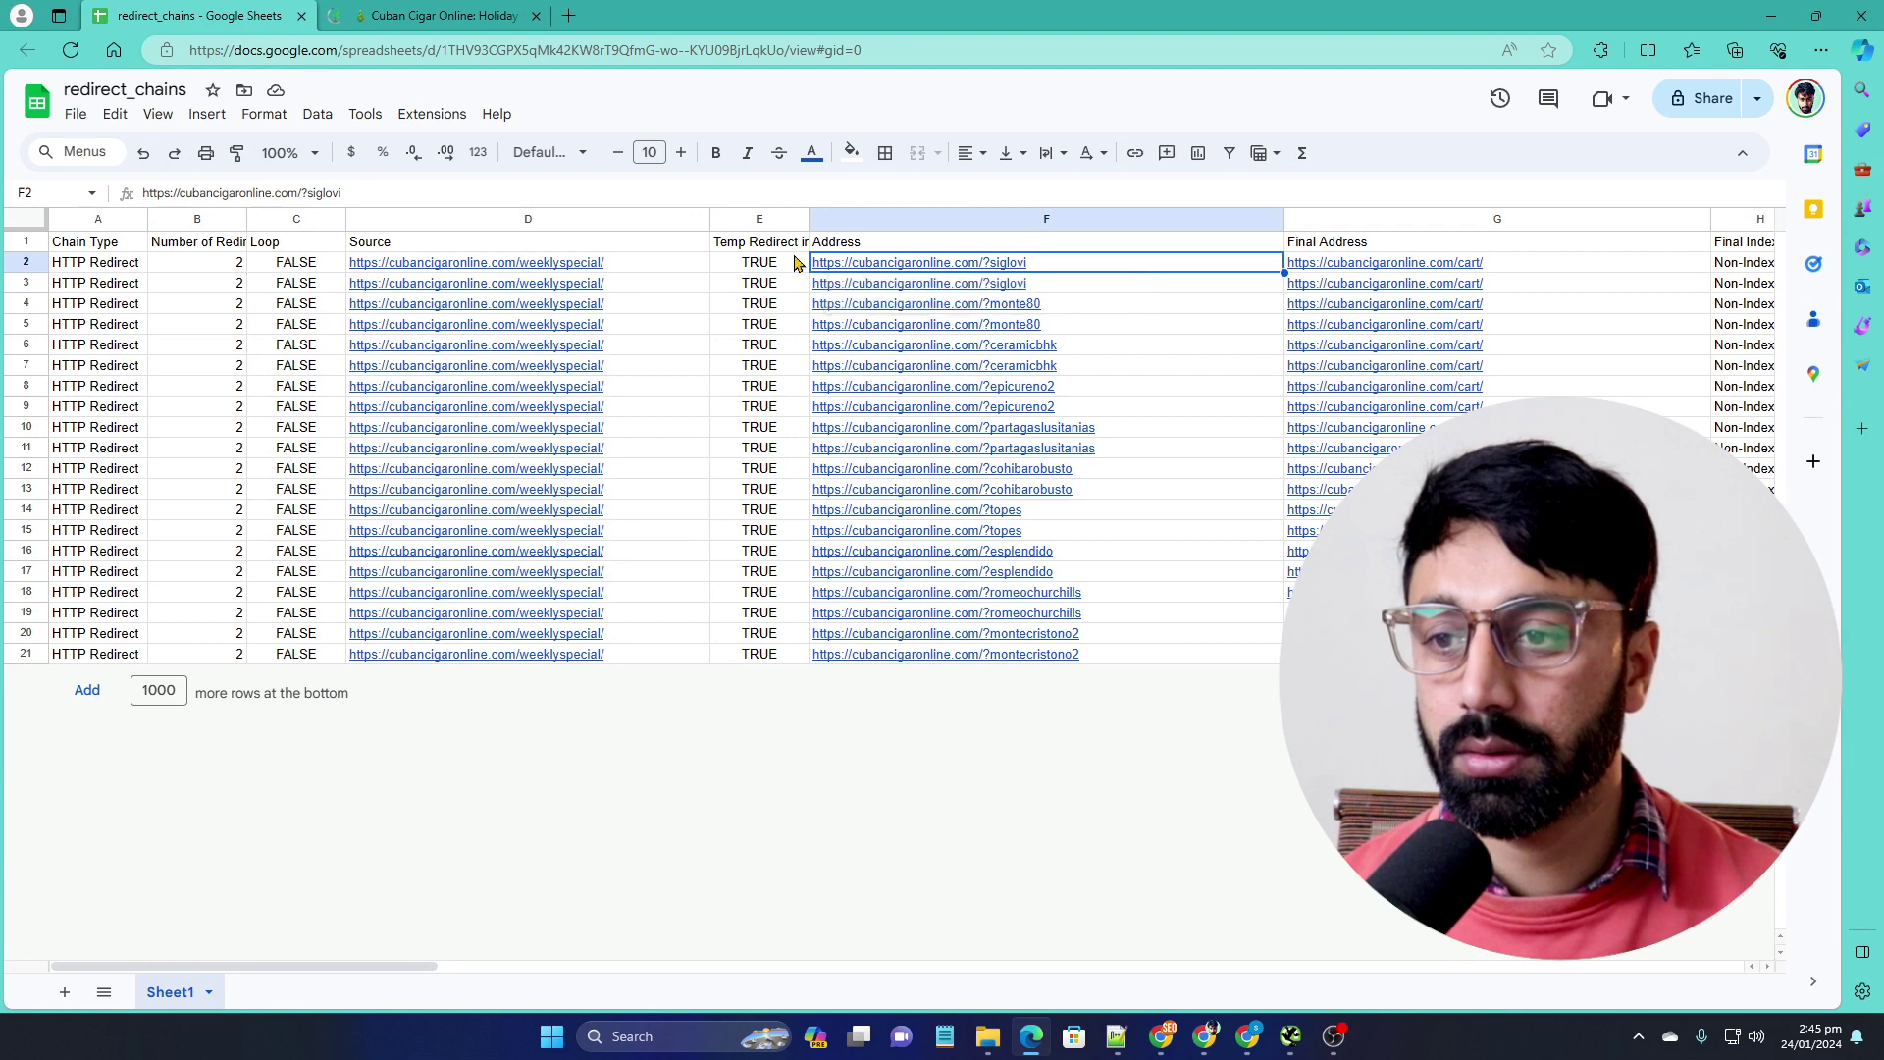
click(873, 295)
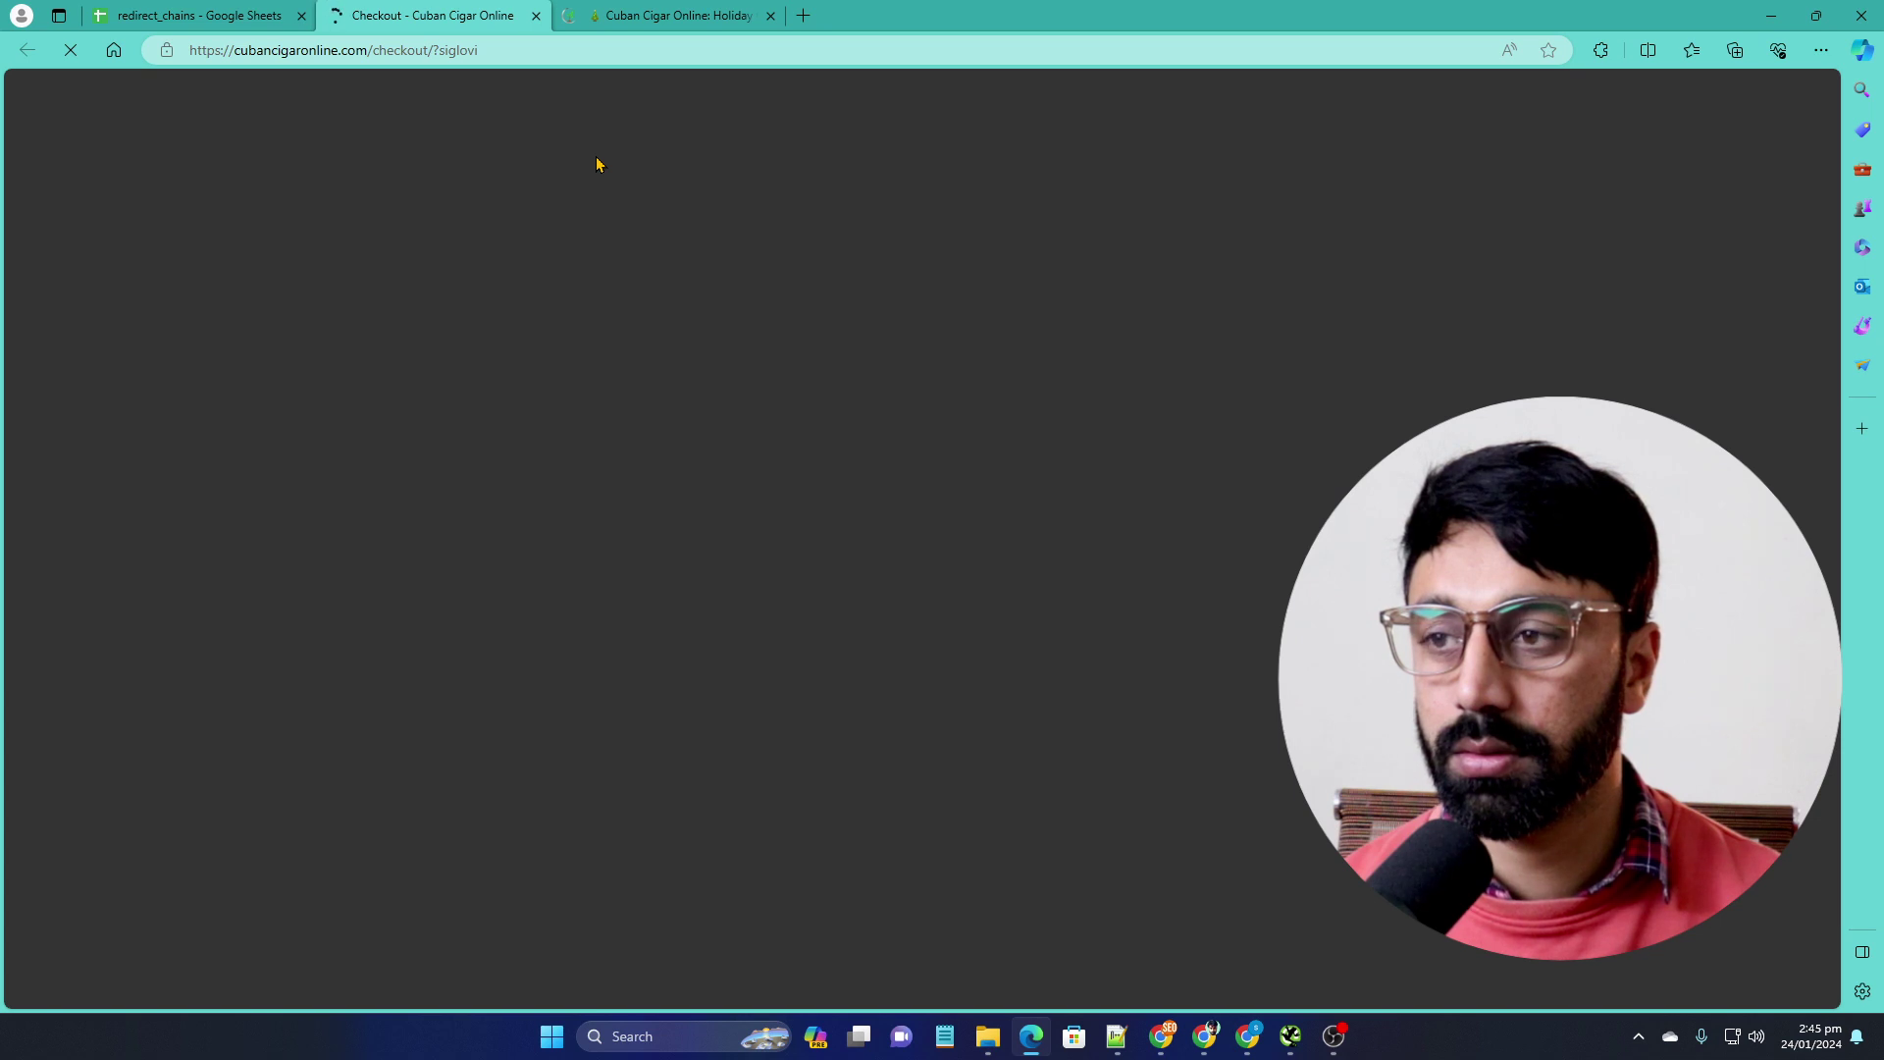
scroll(578, 167, down, 7)
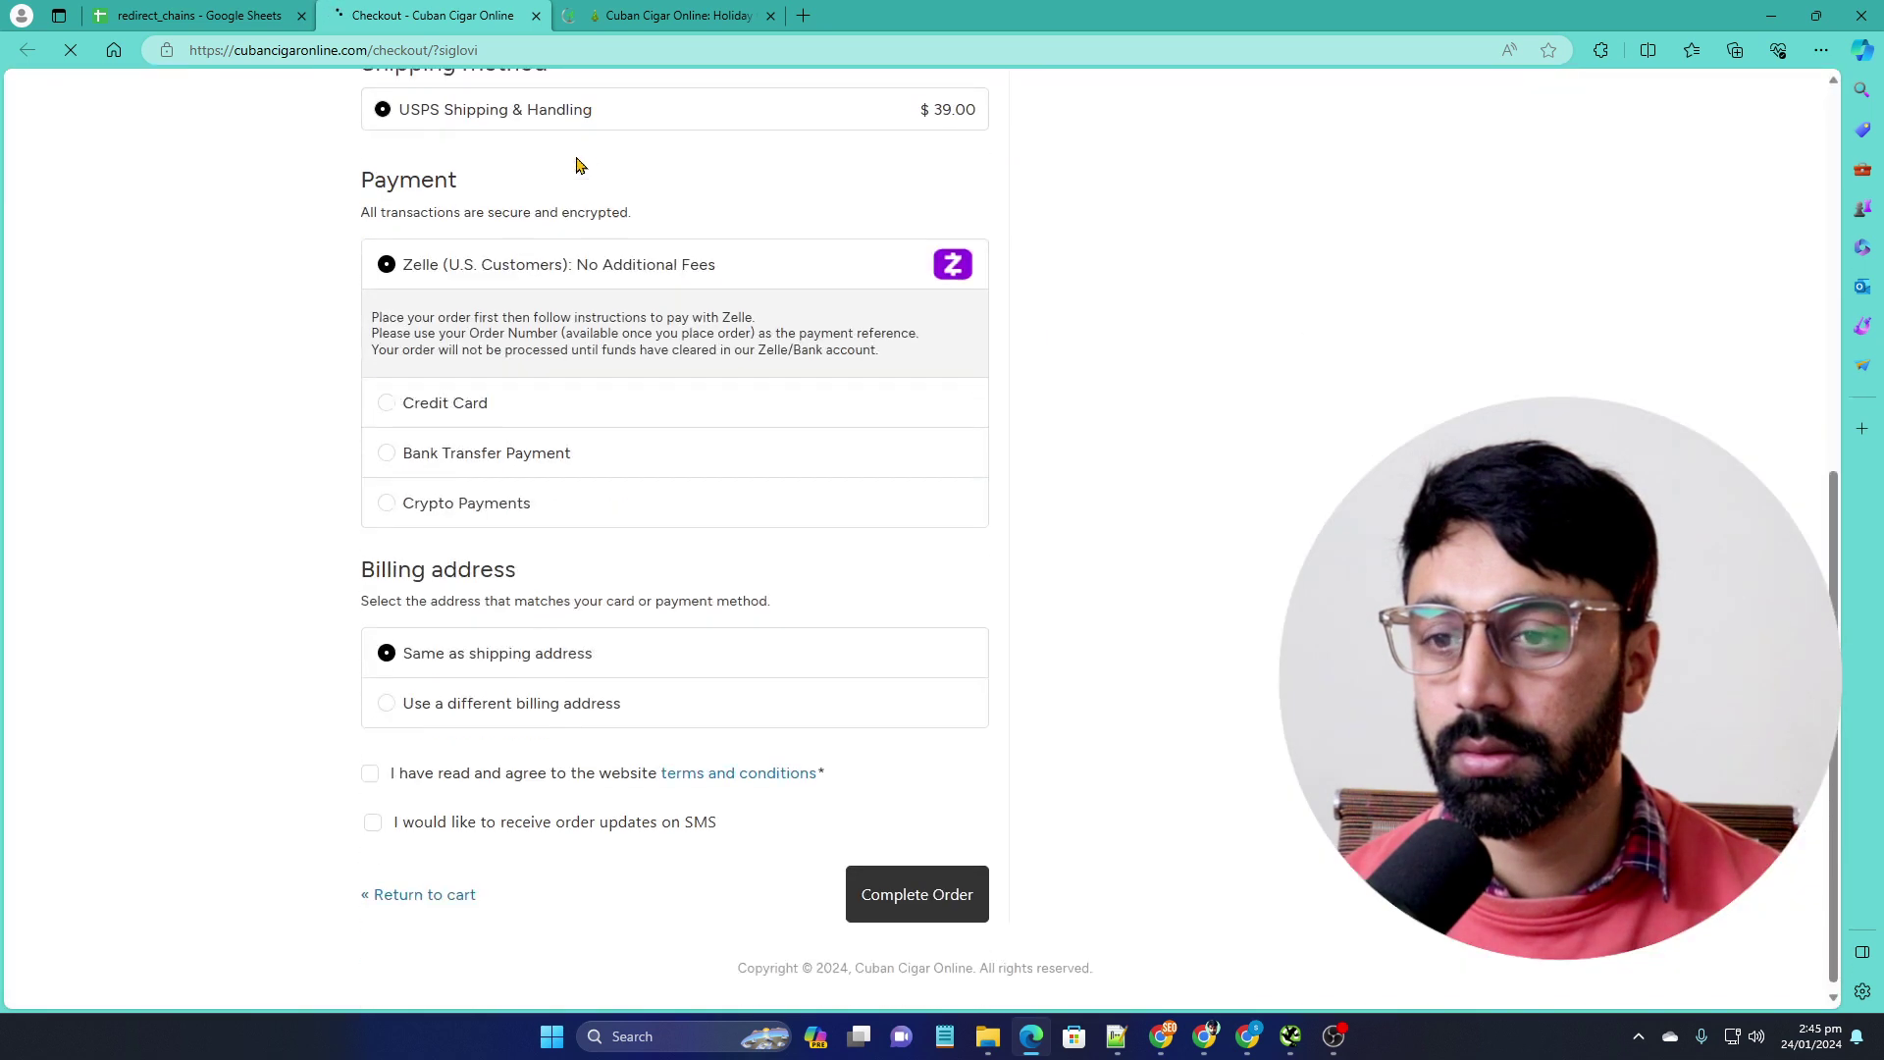
key(ctrl+shift+Tab)
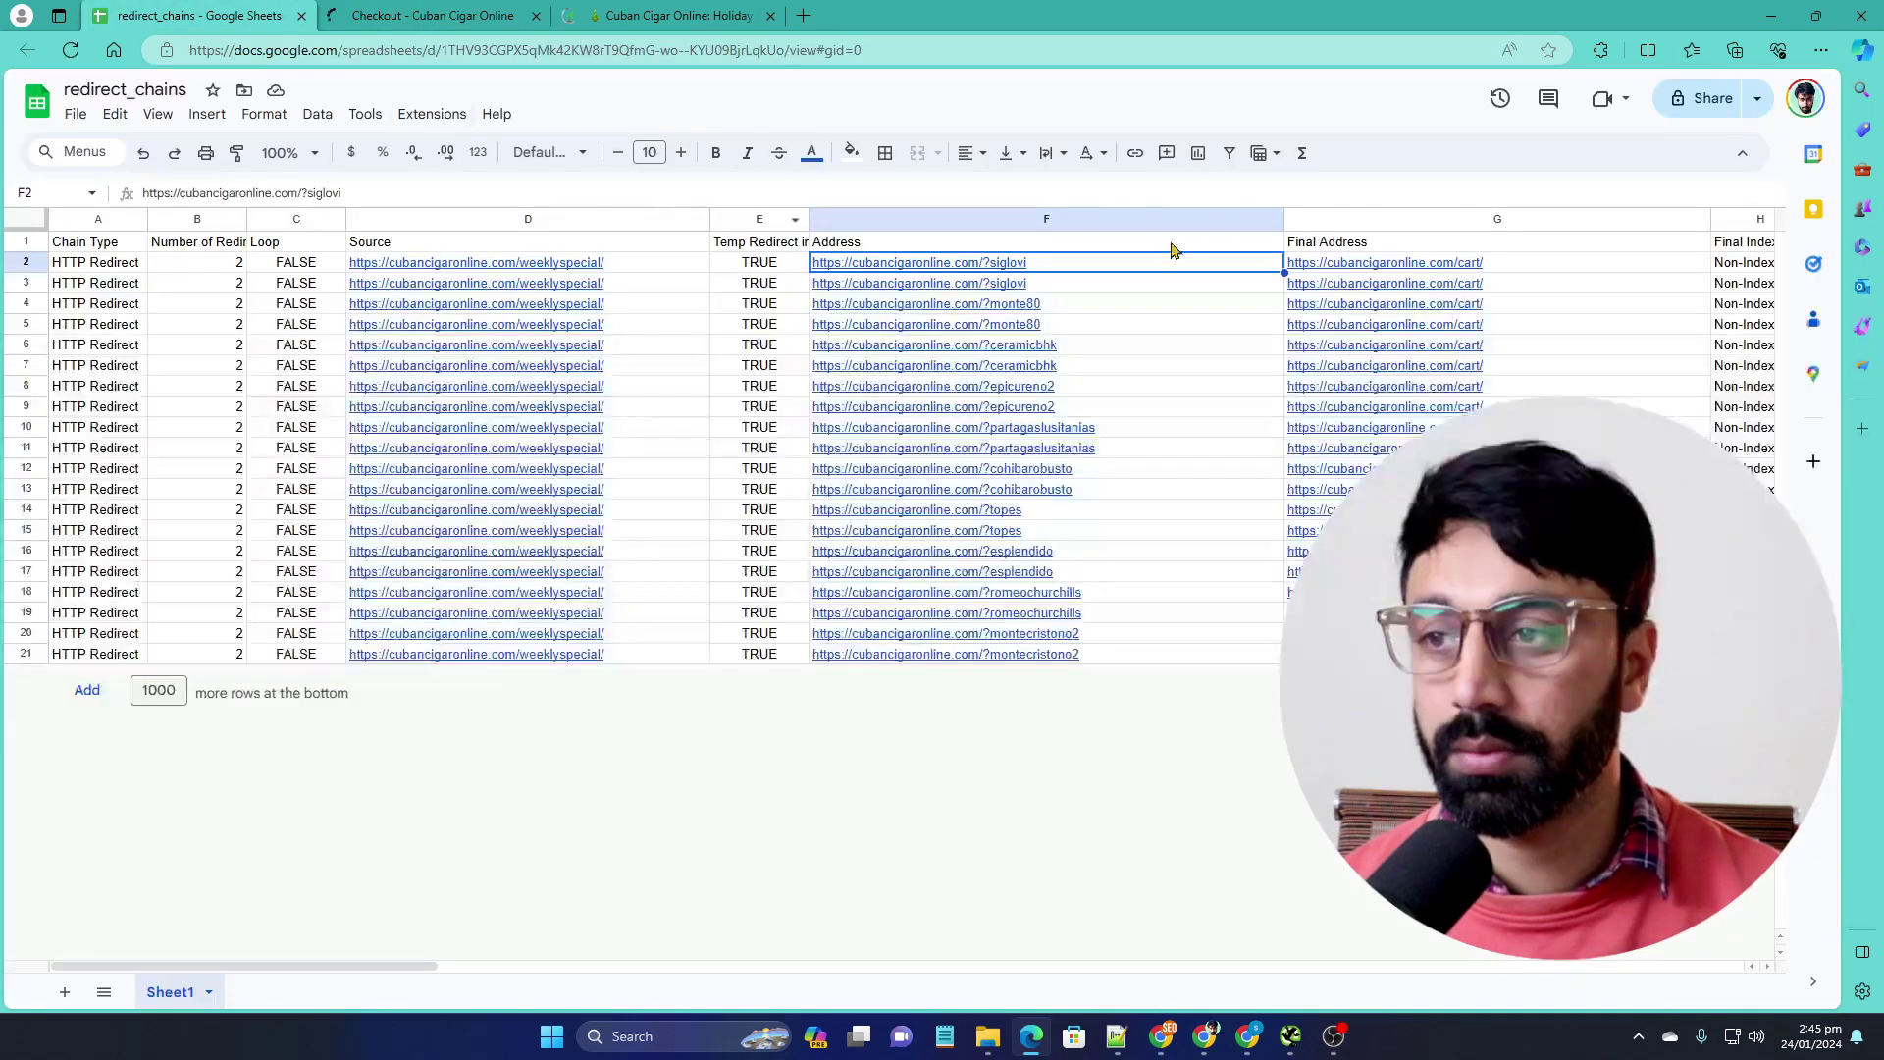
click(1459, 281)
click(1343, 295)
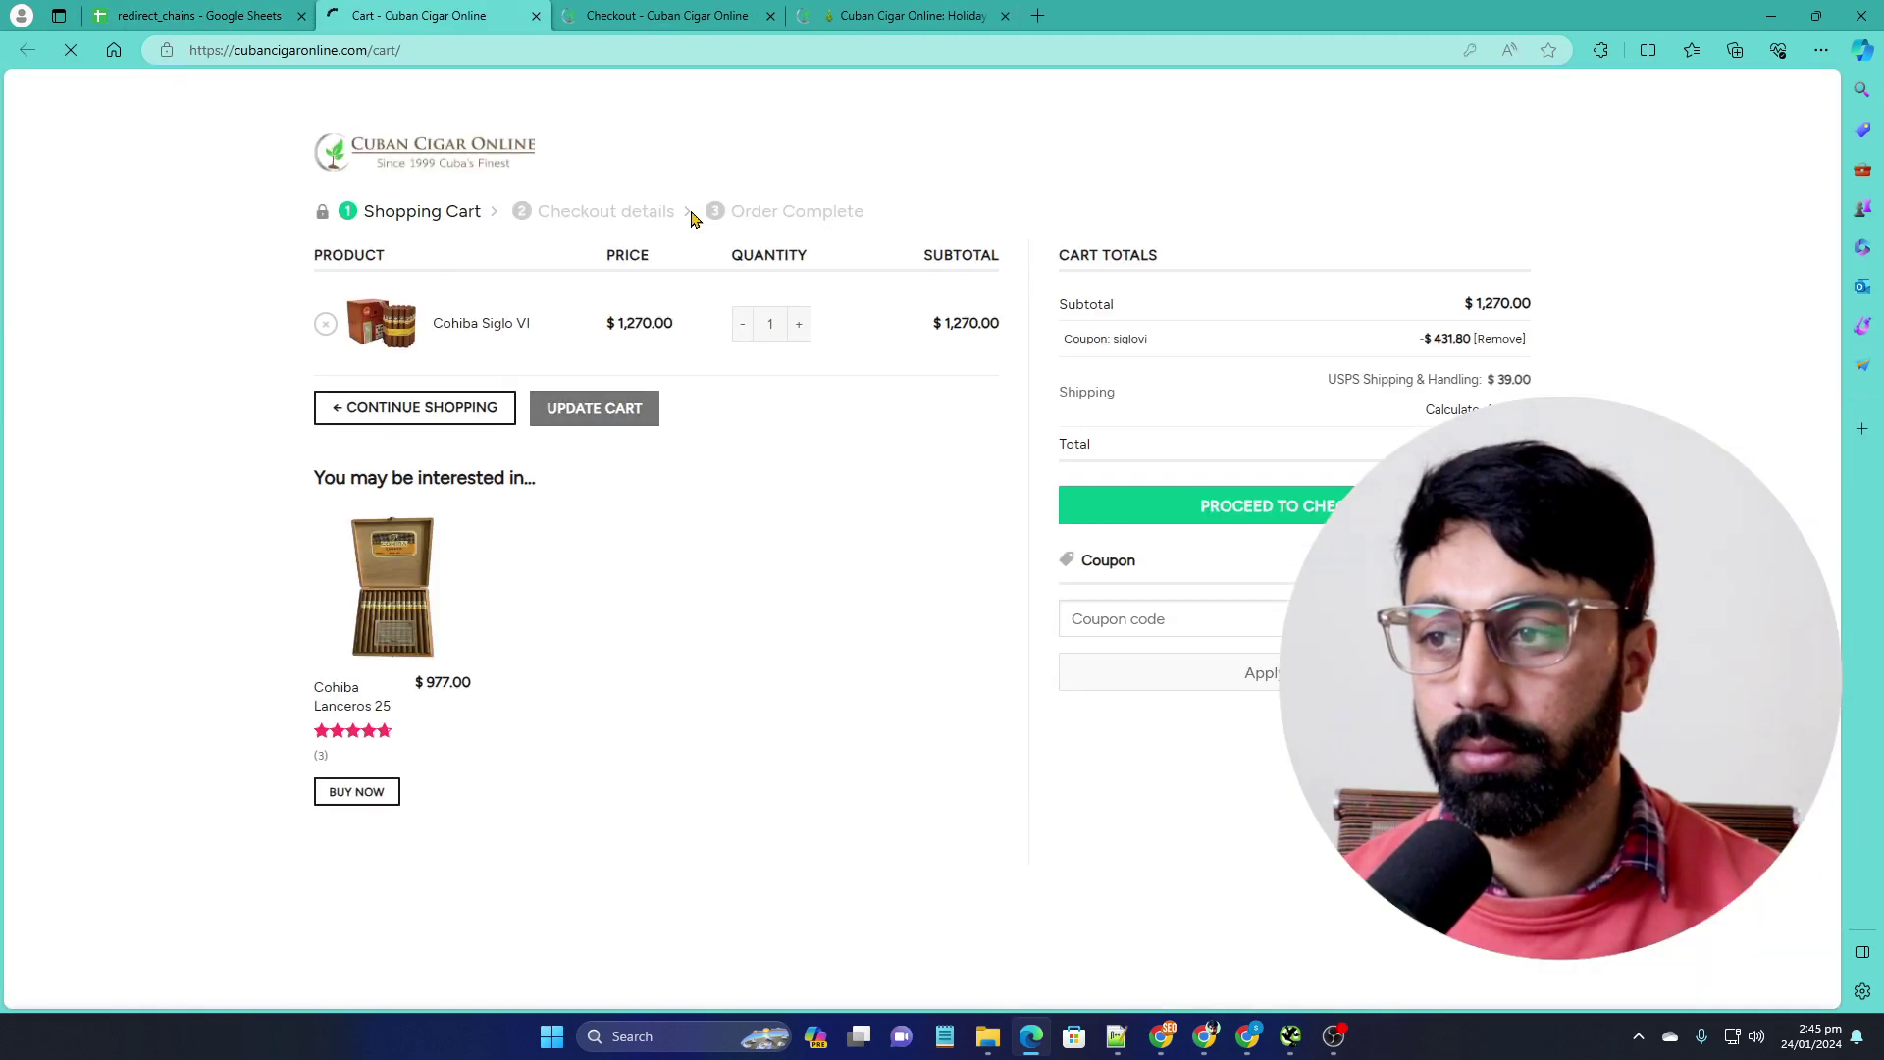
Close the checkout, holiday newsletter and cart page tabs, keeping the redirect_chains sheet
click(687, 16)
click(771, 15)
click(770, 16)
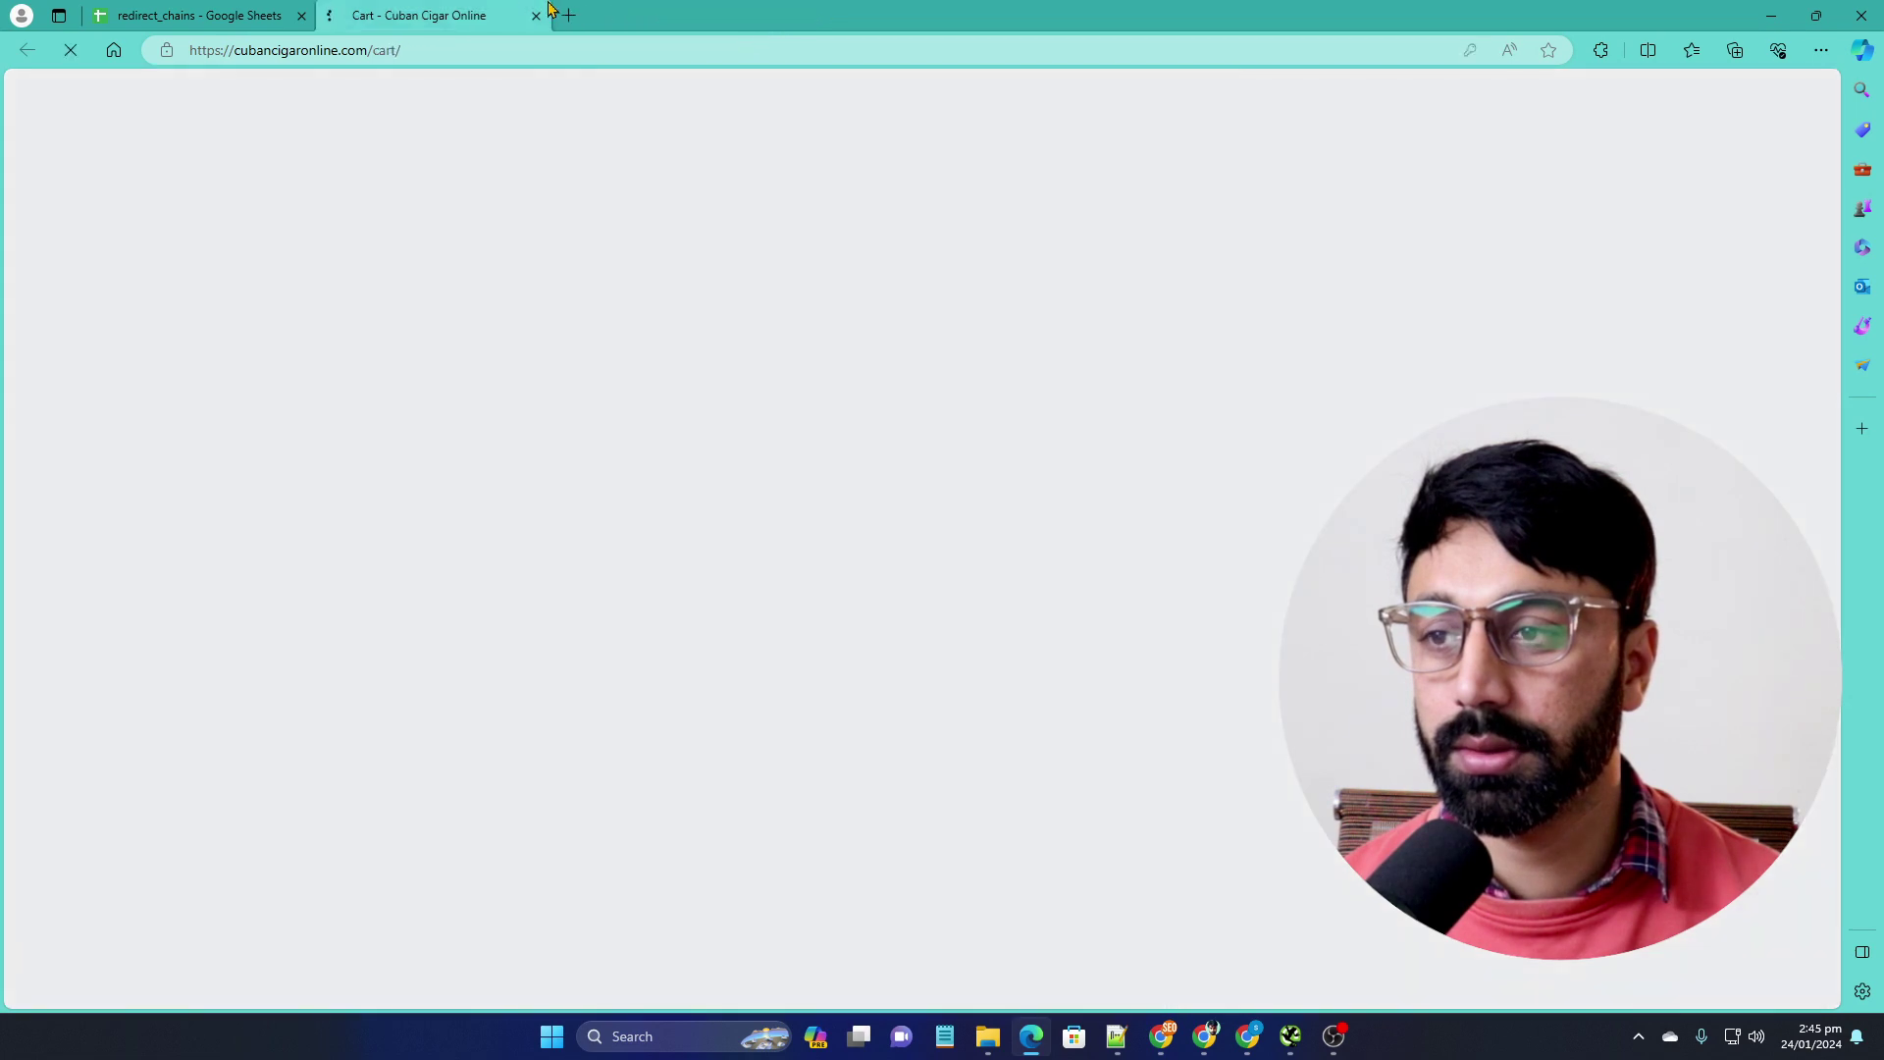
click(196, 15)
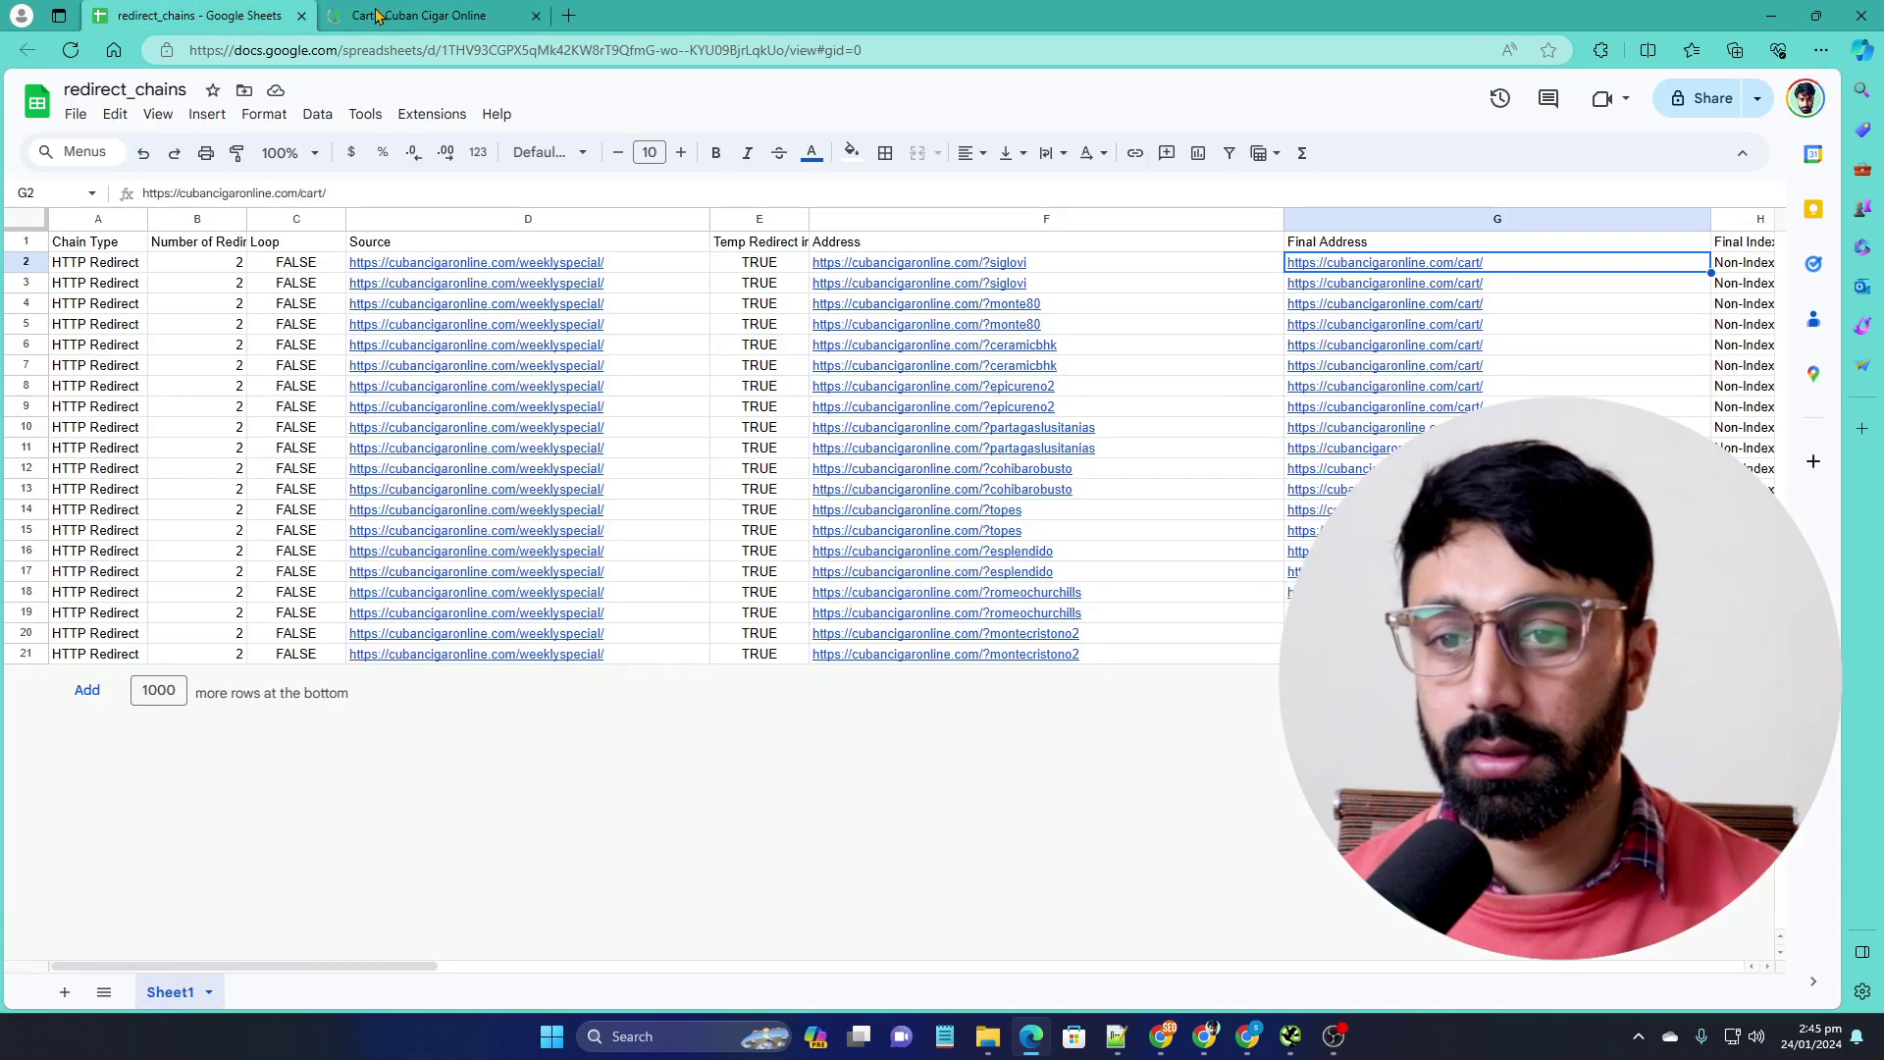
click(514, 21)
click(536, 16)
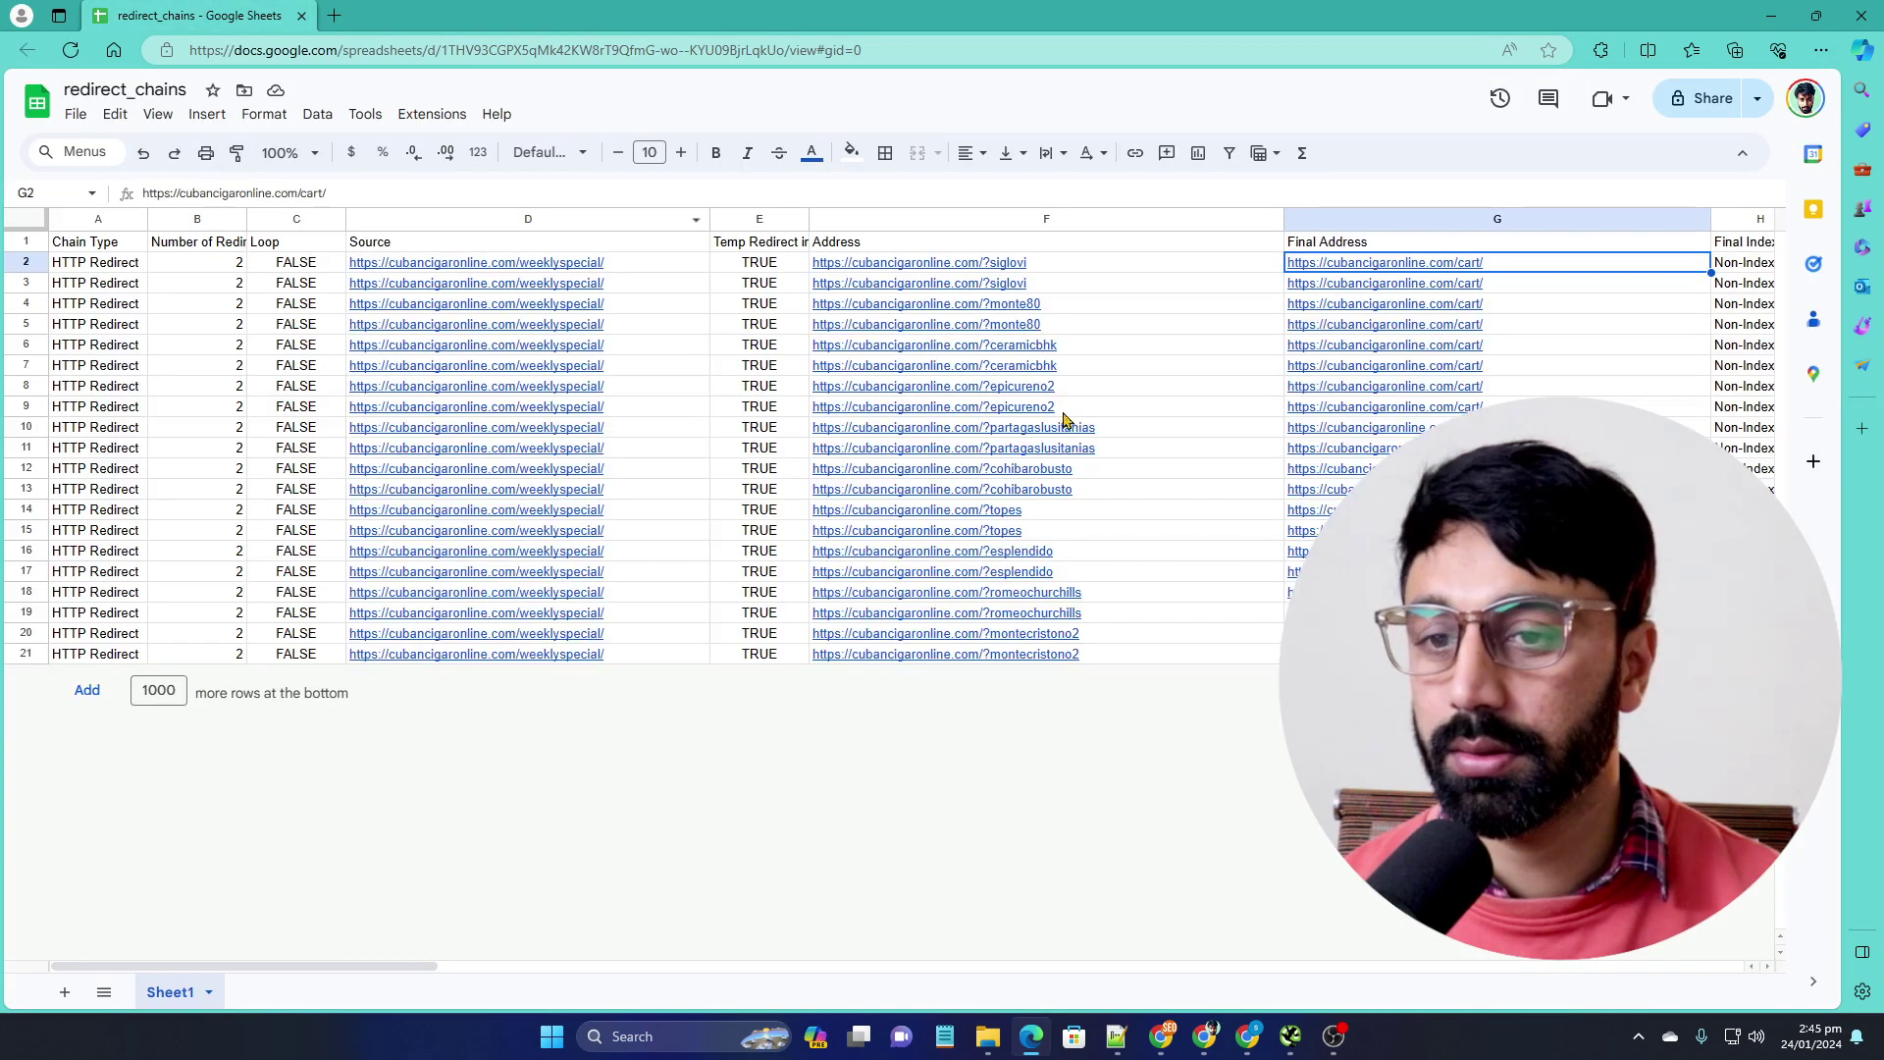
mouse_move(412, 966)
mouse_down()
mouse_move(585, 967)
mouse_move(393, 965)
mouse_up()
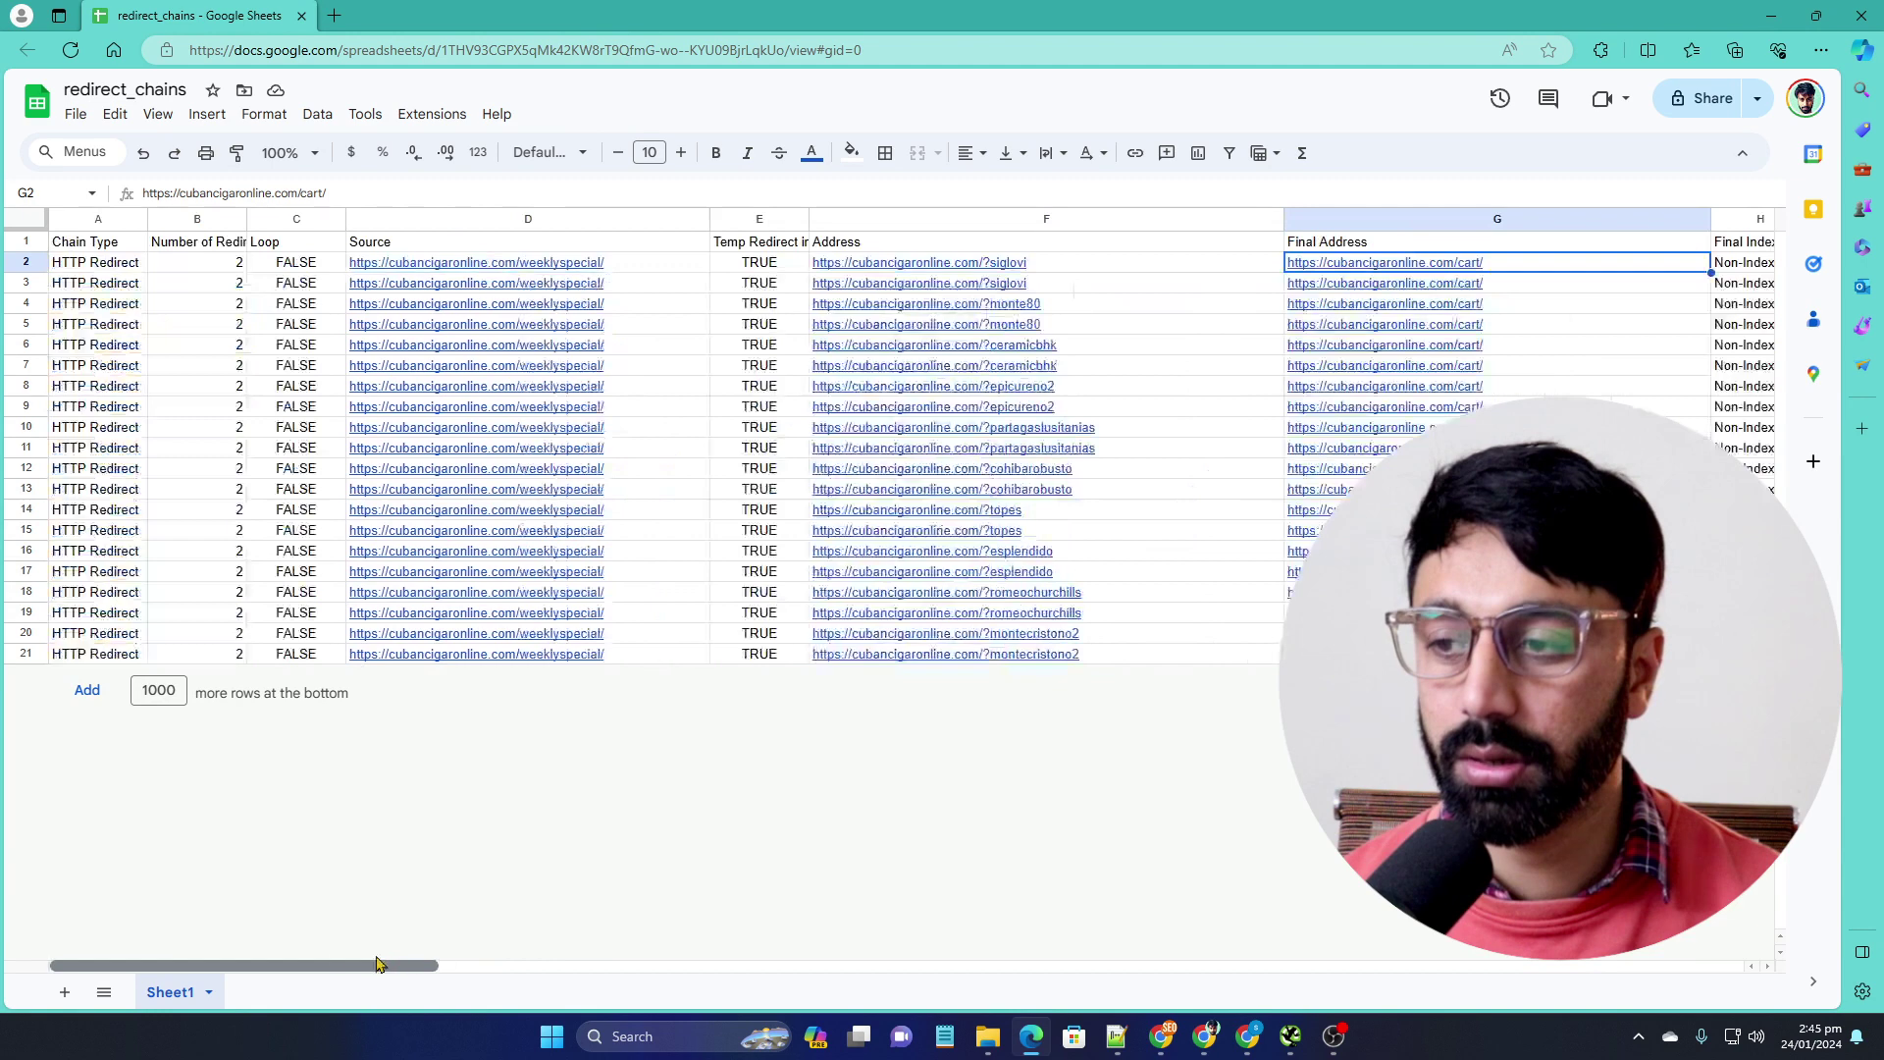
Minimize Edge and scroll Screaming Frog's internal list of 302 and 301 redirected URLs
click(1771, 16)
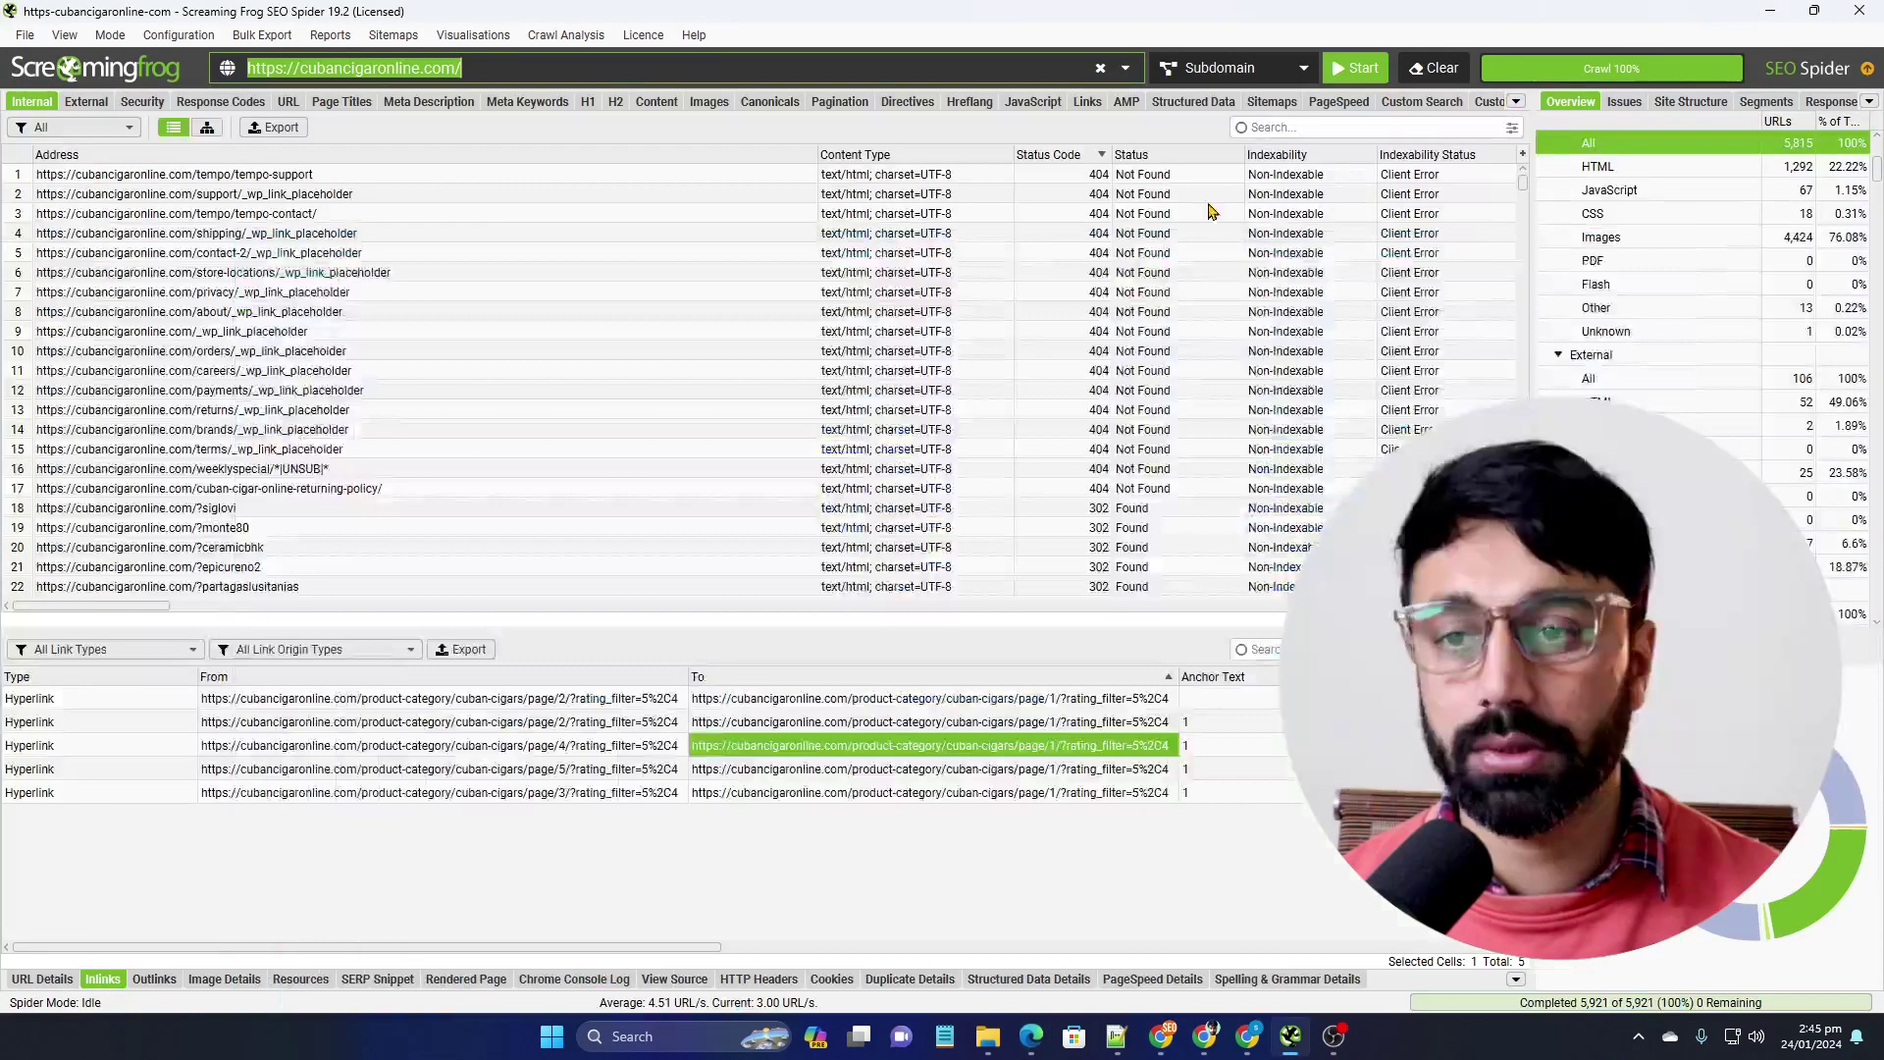
scroll(1022, 433, down, 5)
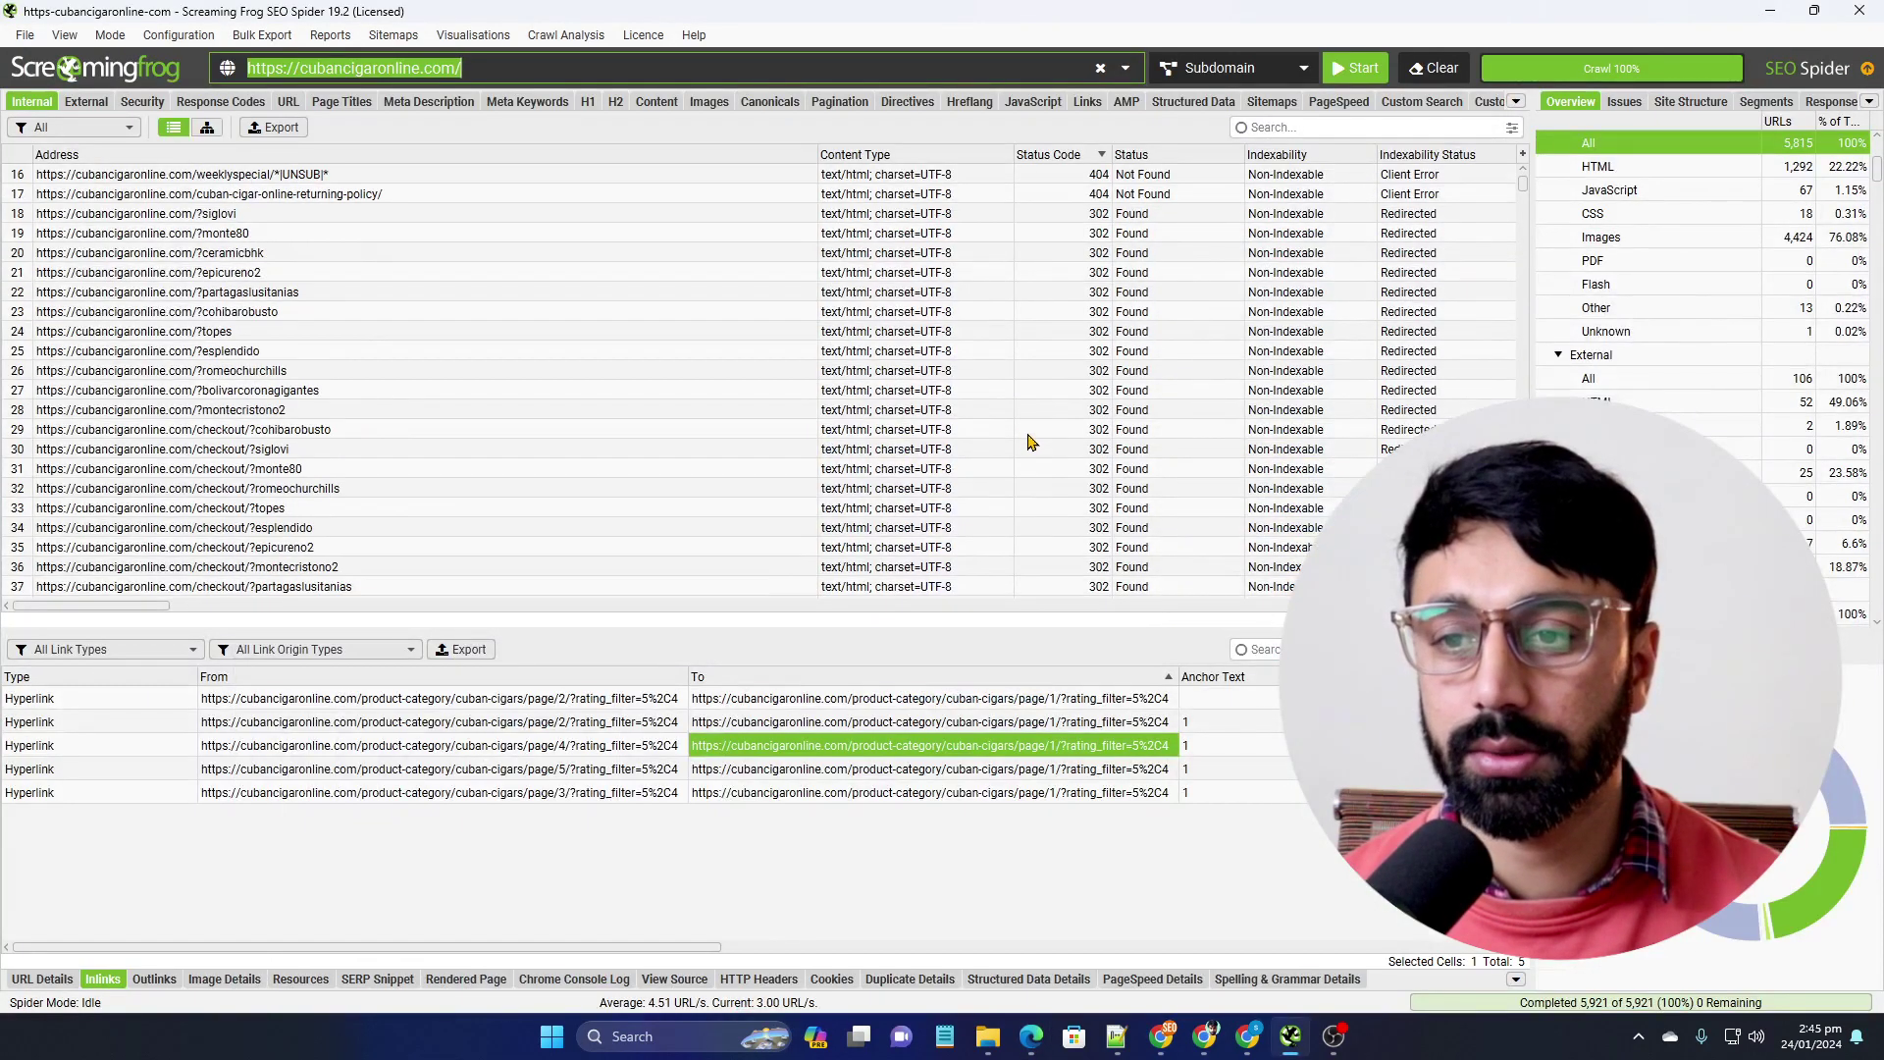
scroll(1031, 442, down, 7)
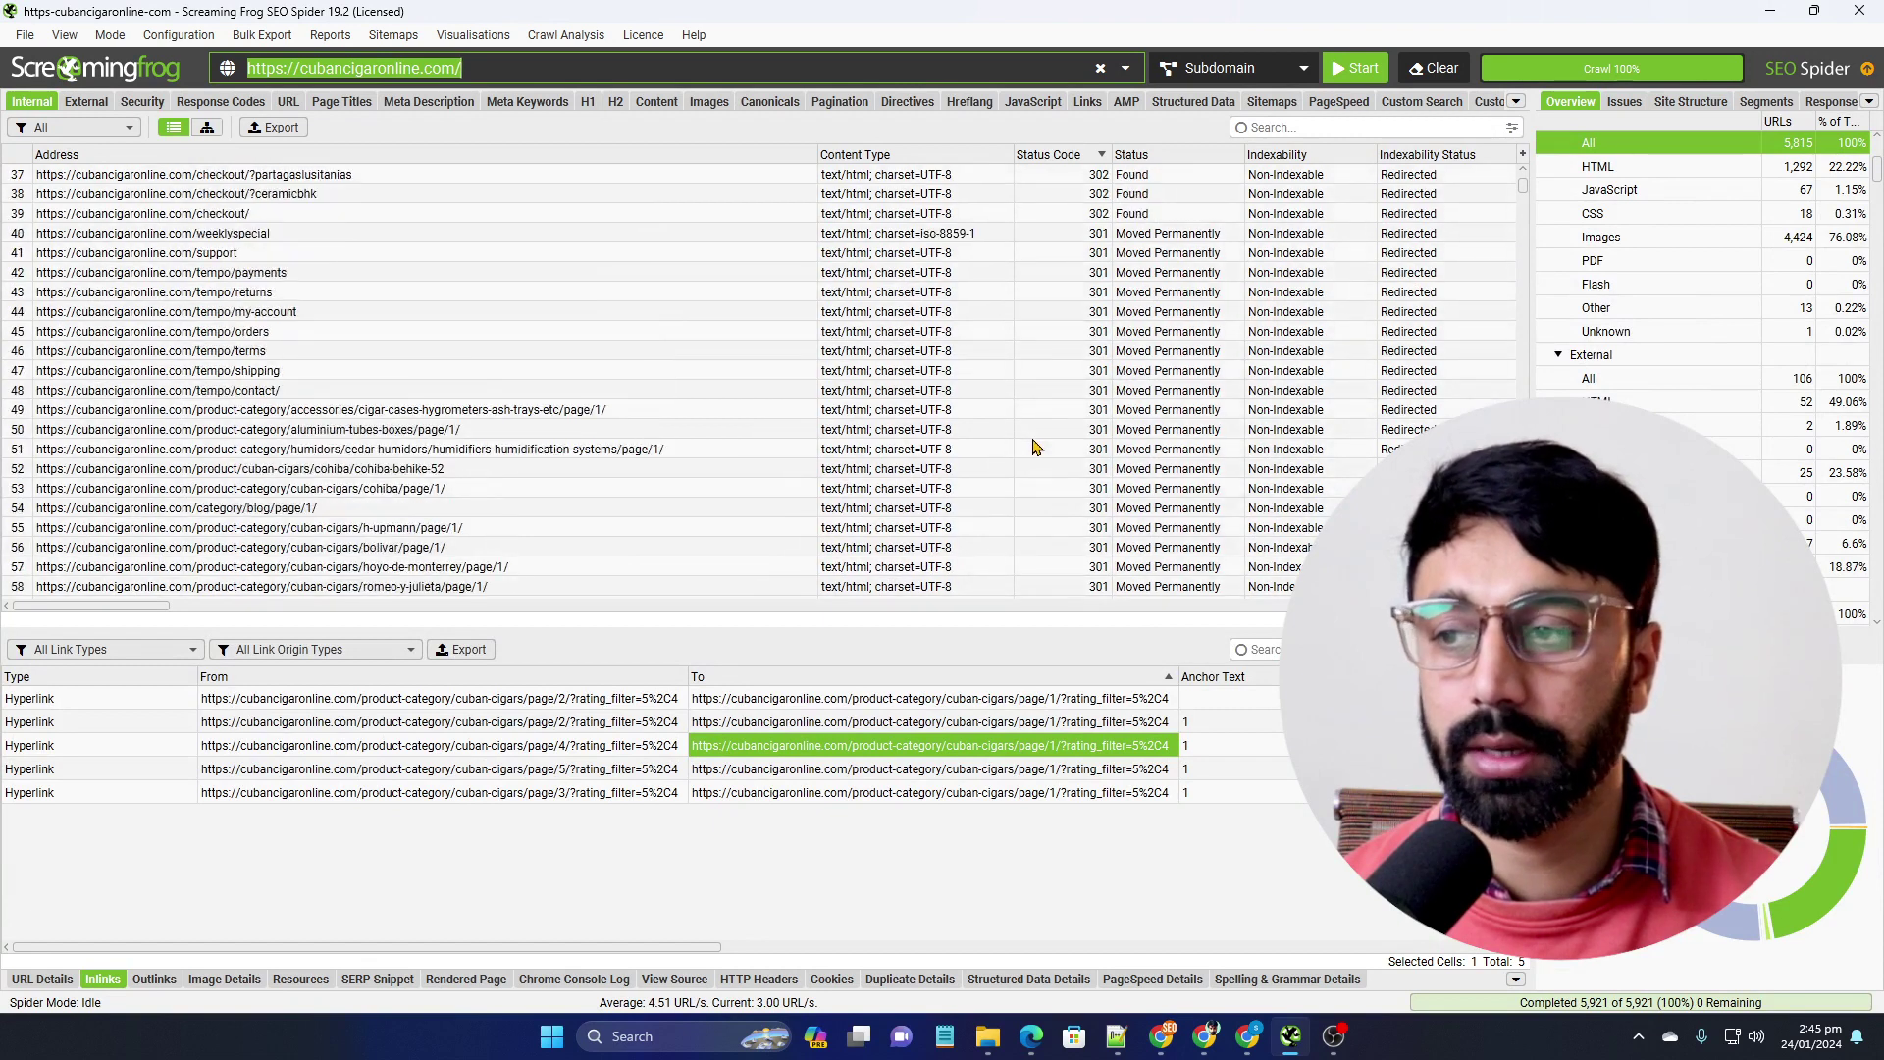